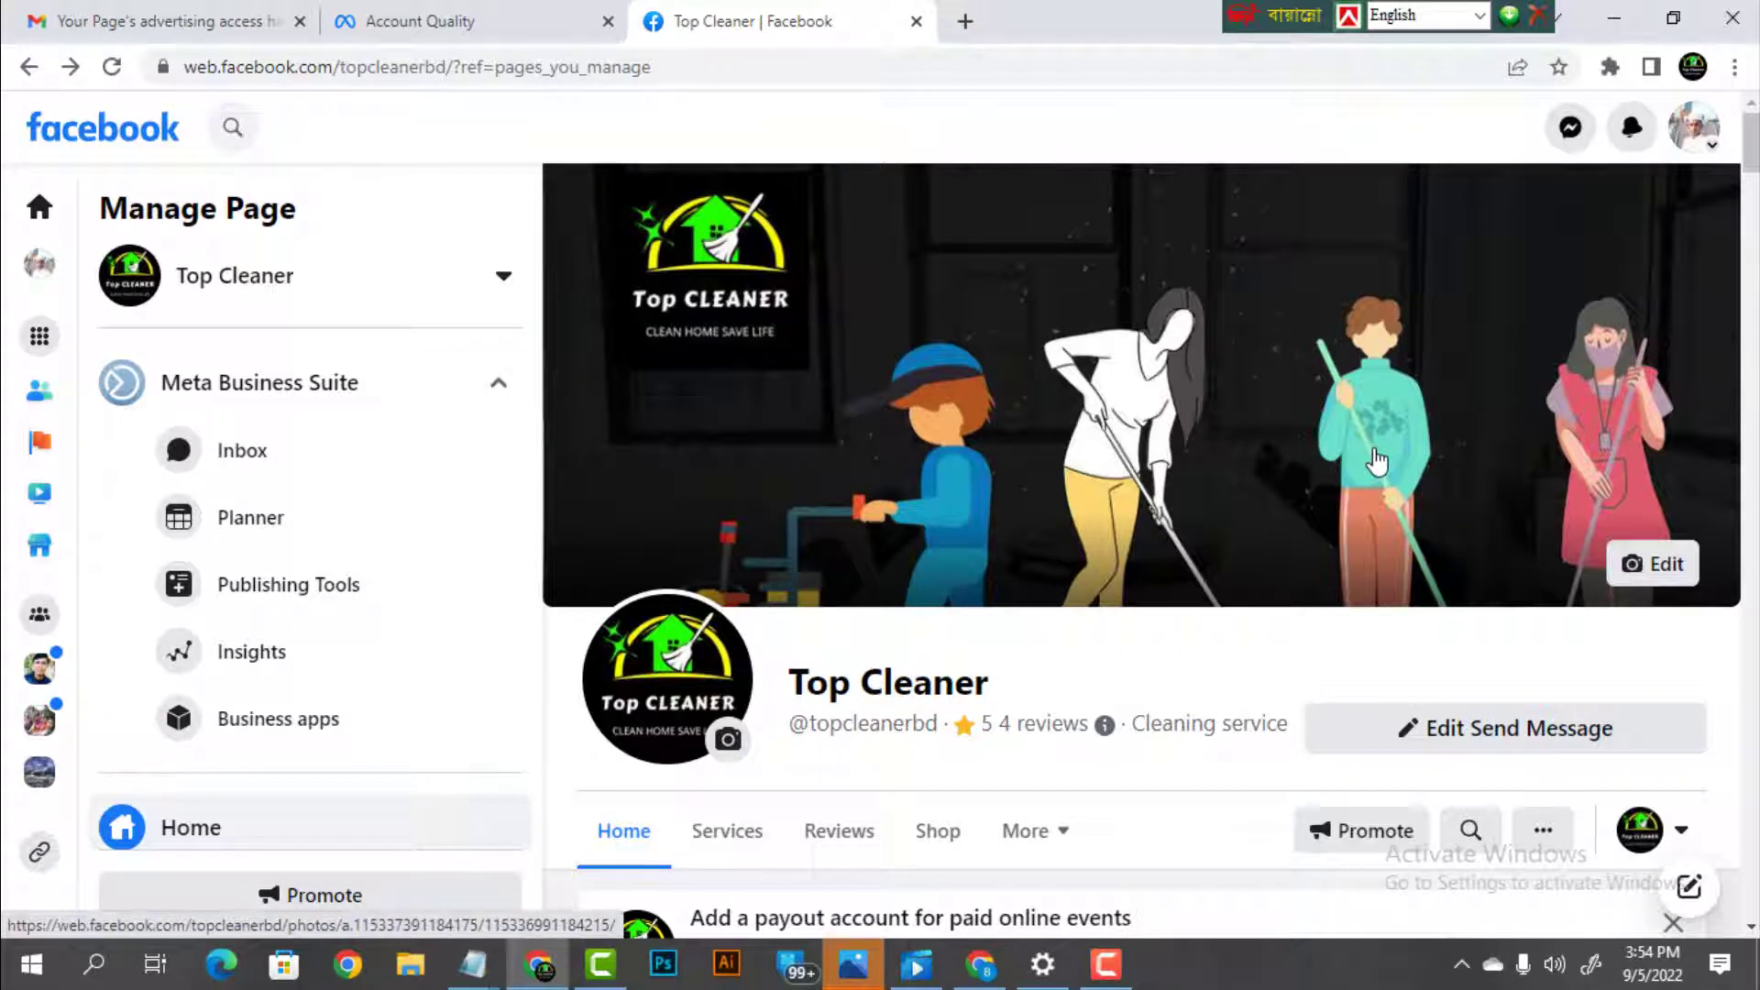
Look over the Top Cleaner Page and open its Page quality report to check for Community Standards violations
scroll(1377, 461, "down", 5)
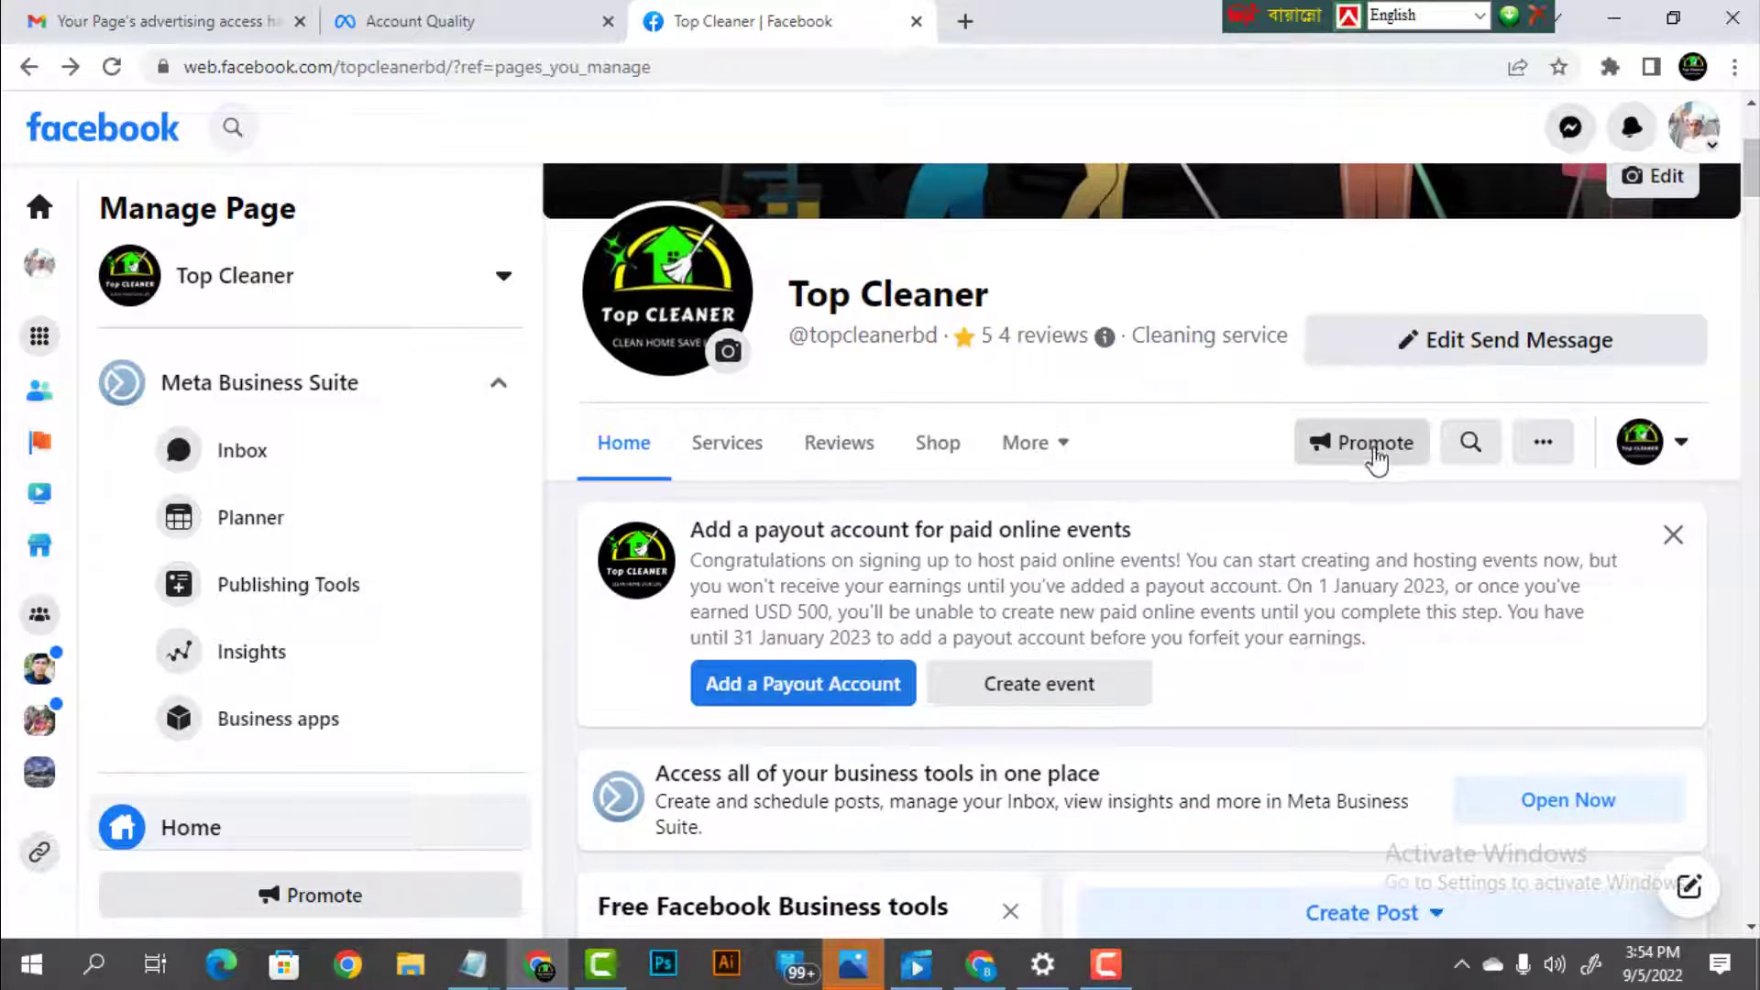
scroll(1375, 449, "down", 3)
scroll(849, 463, "up", 7)
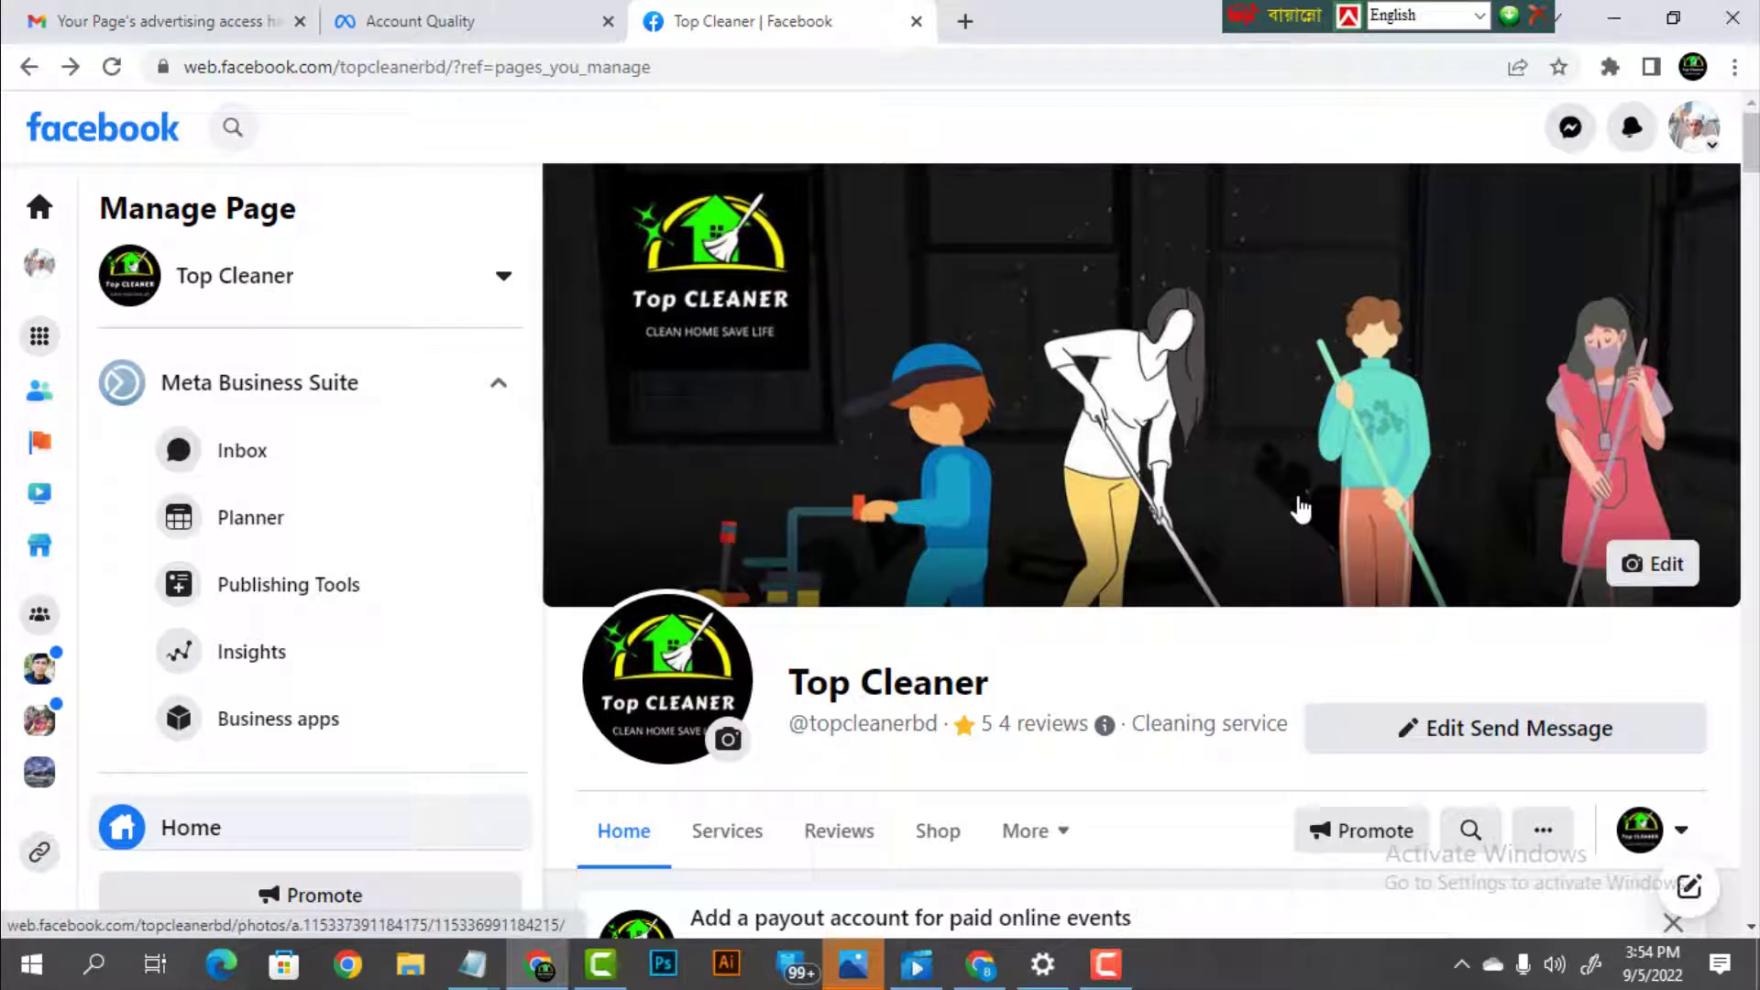
scroll(1302, 508, "down", 10)
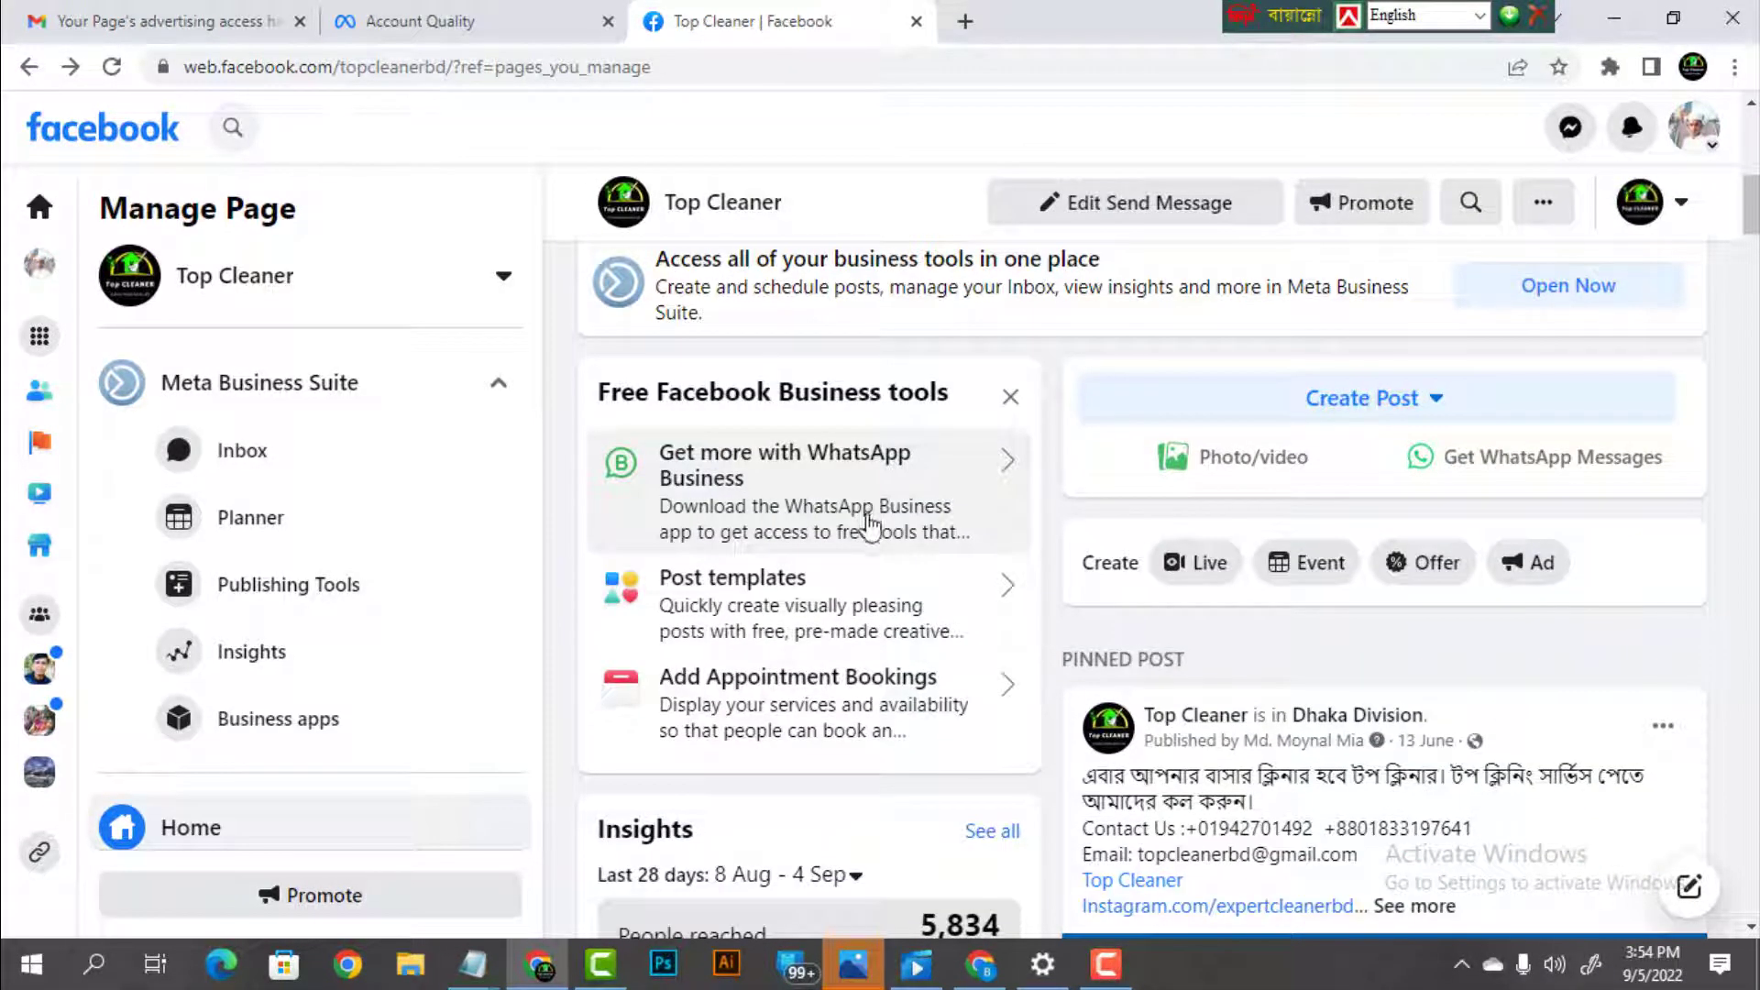
scroll(871, 541, "up", 4)
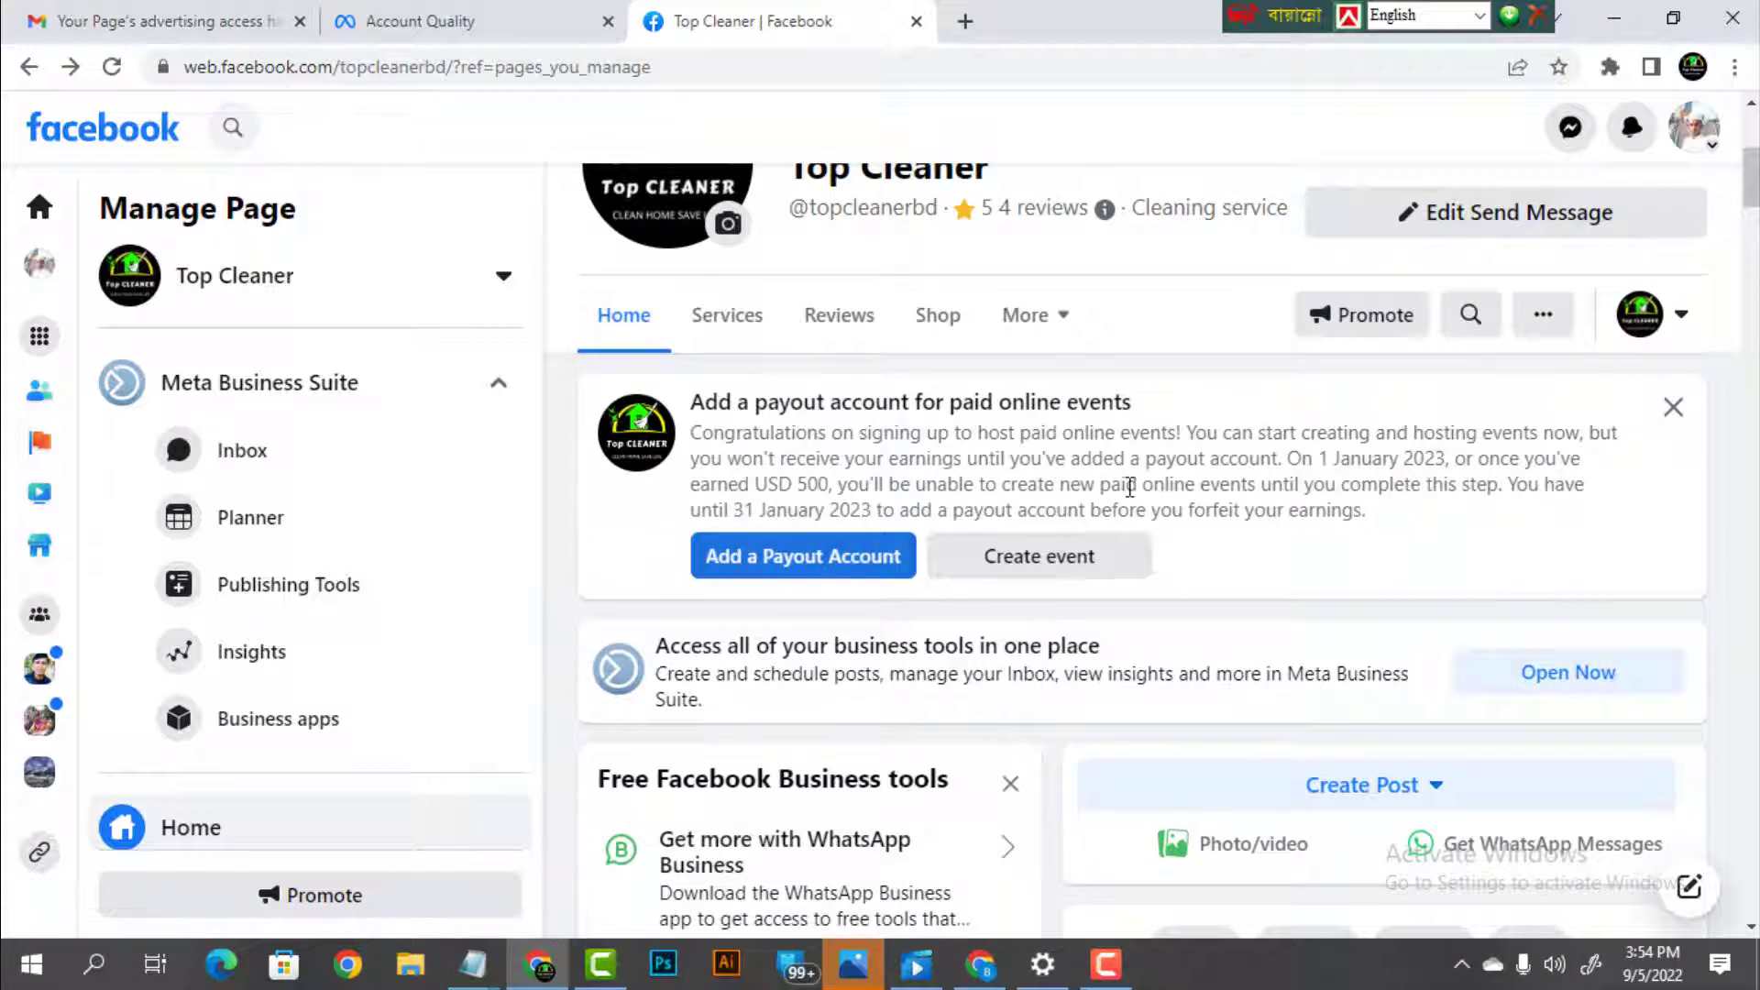
scroll(1130, 487, "up", 4)
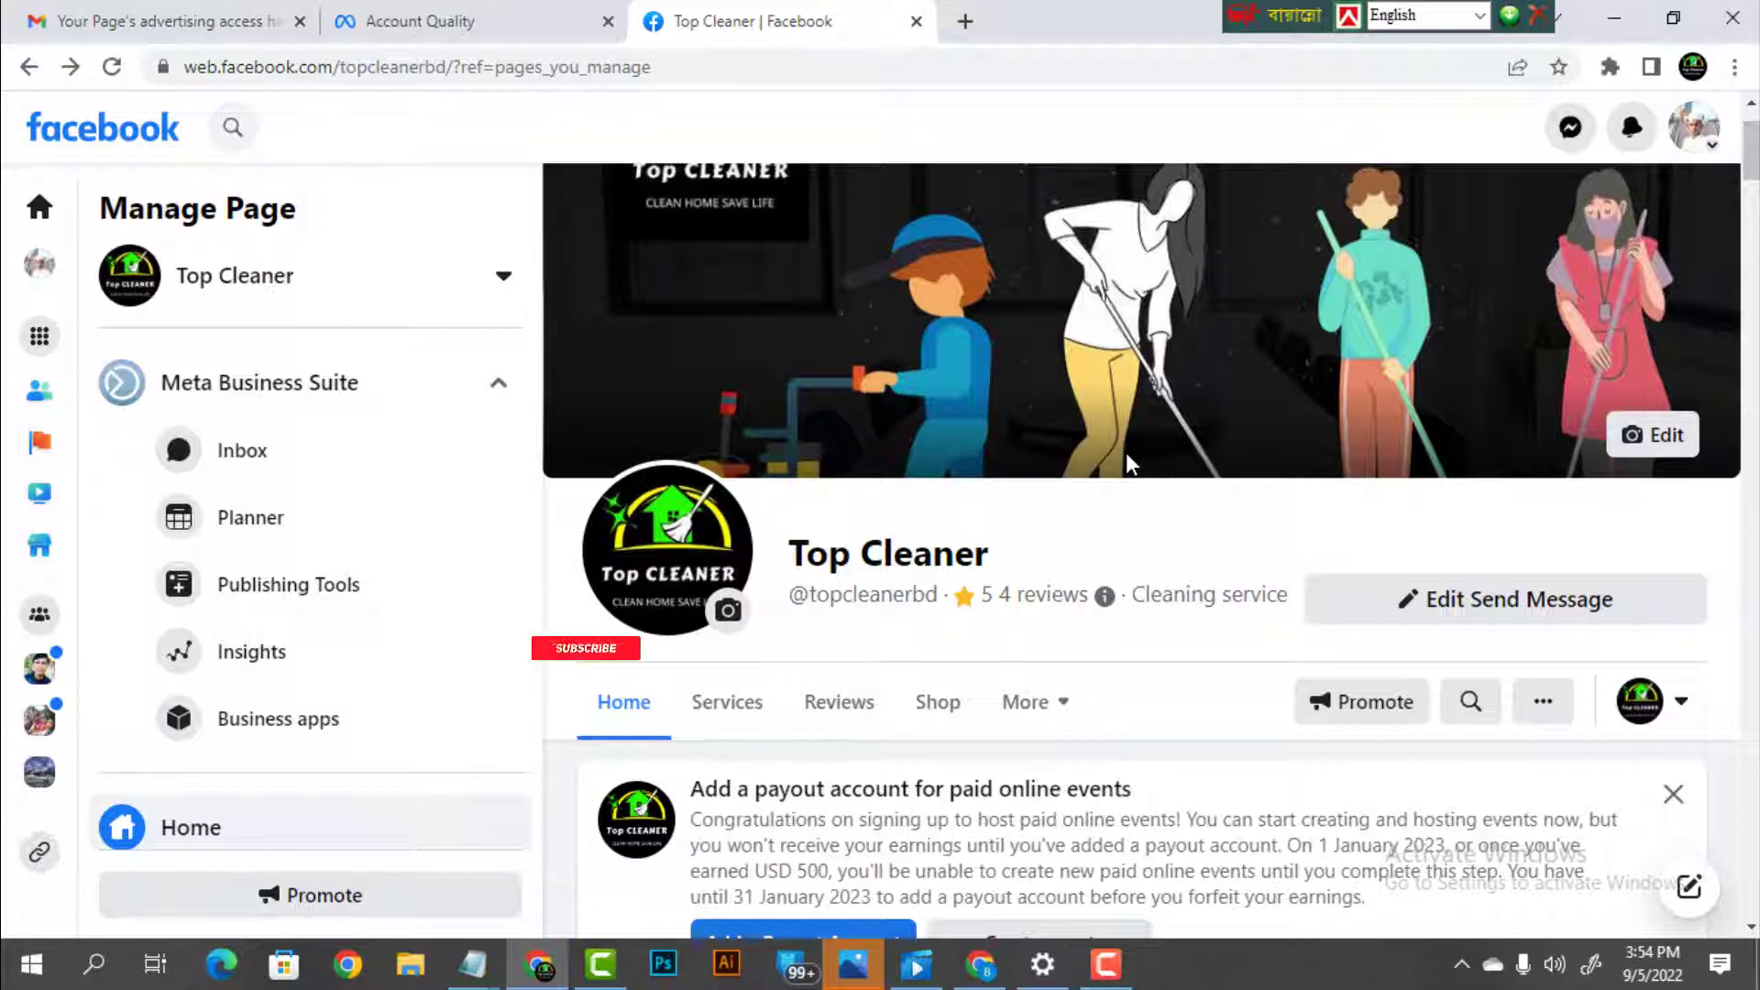
scroll(1126, 453, "down", 5)
scroll(1132, 463, "down", 12)
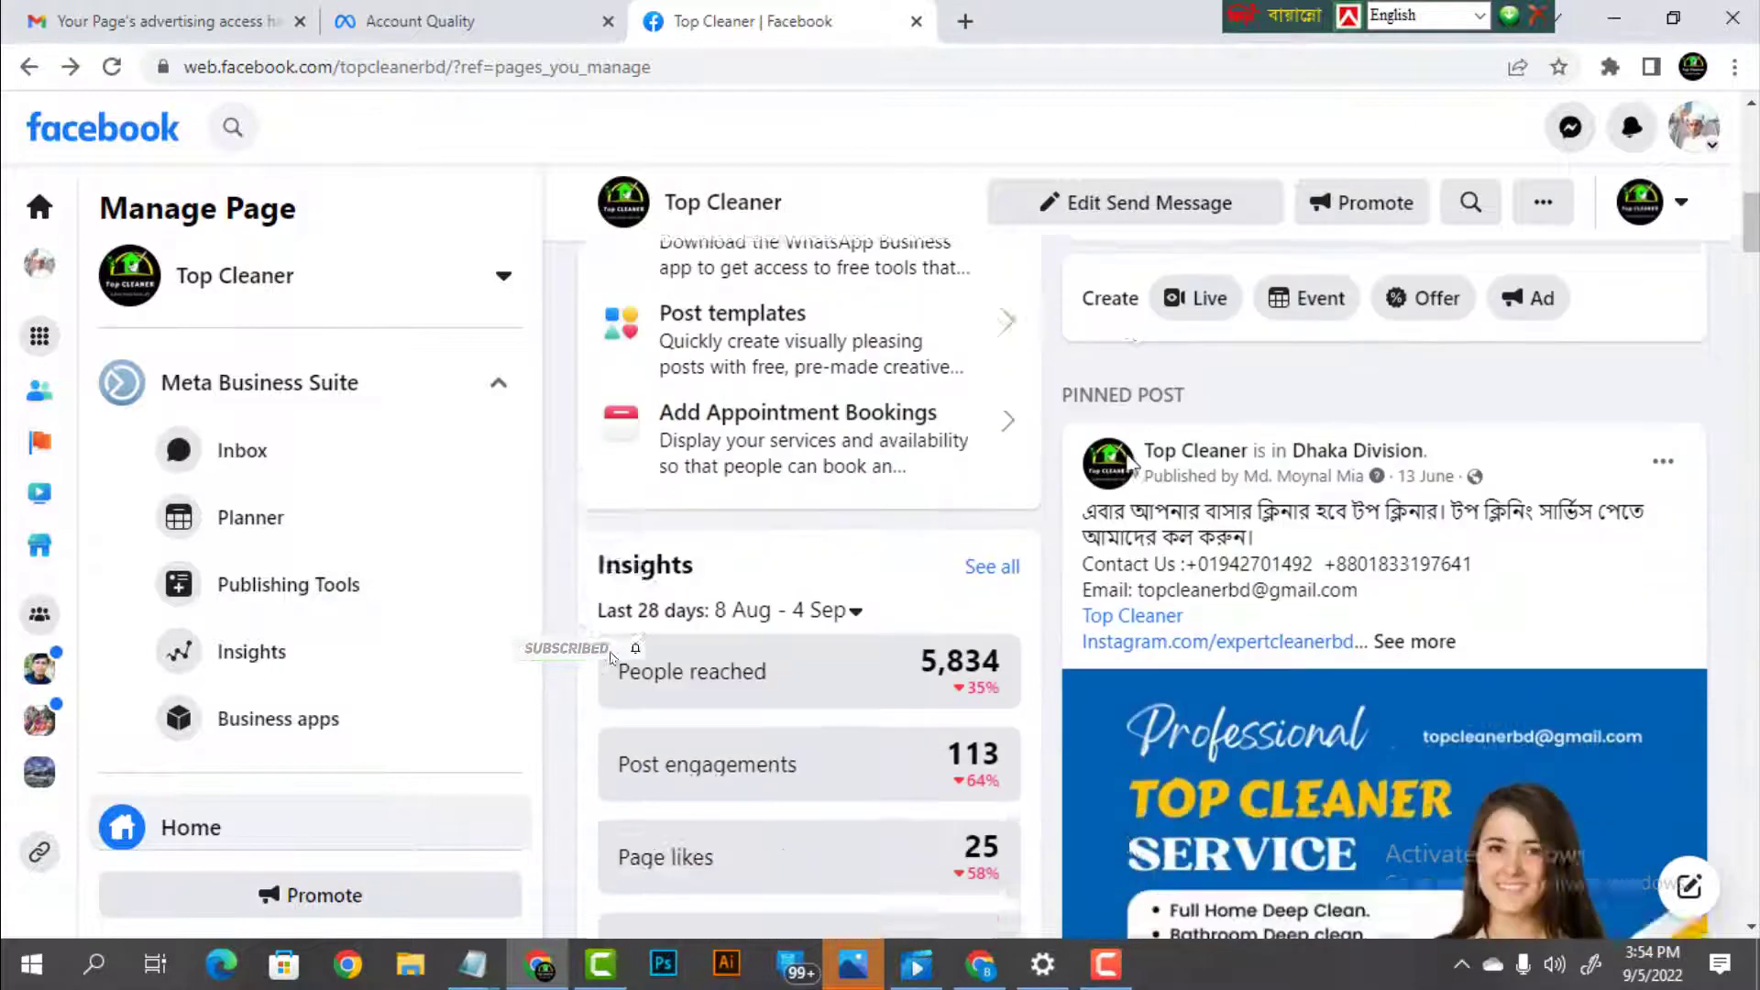
scroll(229, 549, "down", 6)
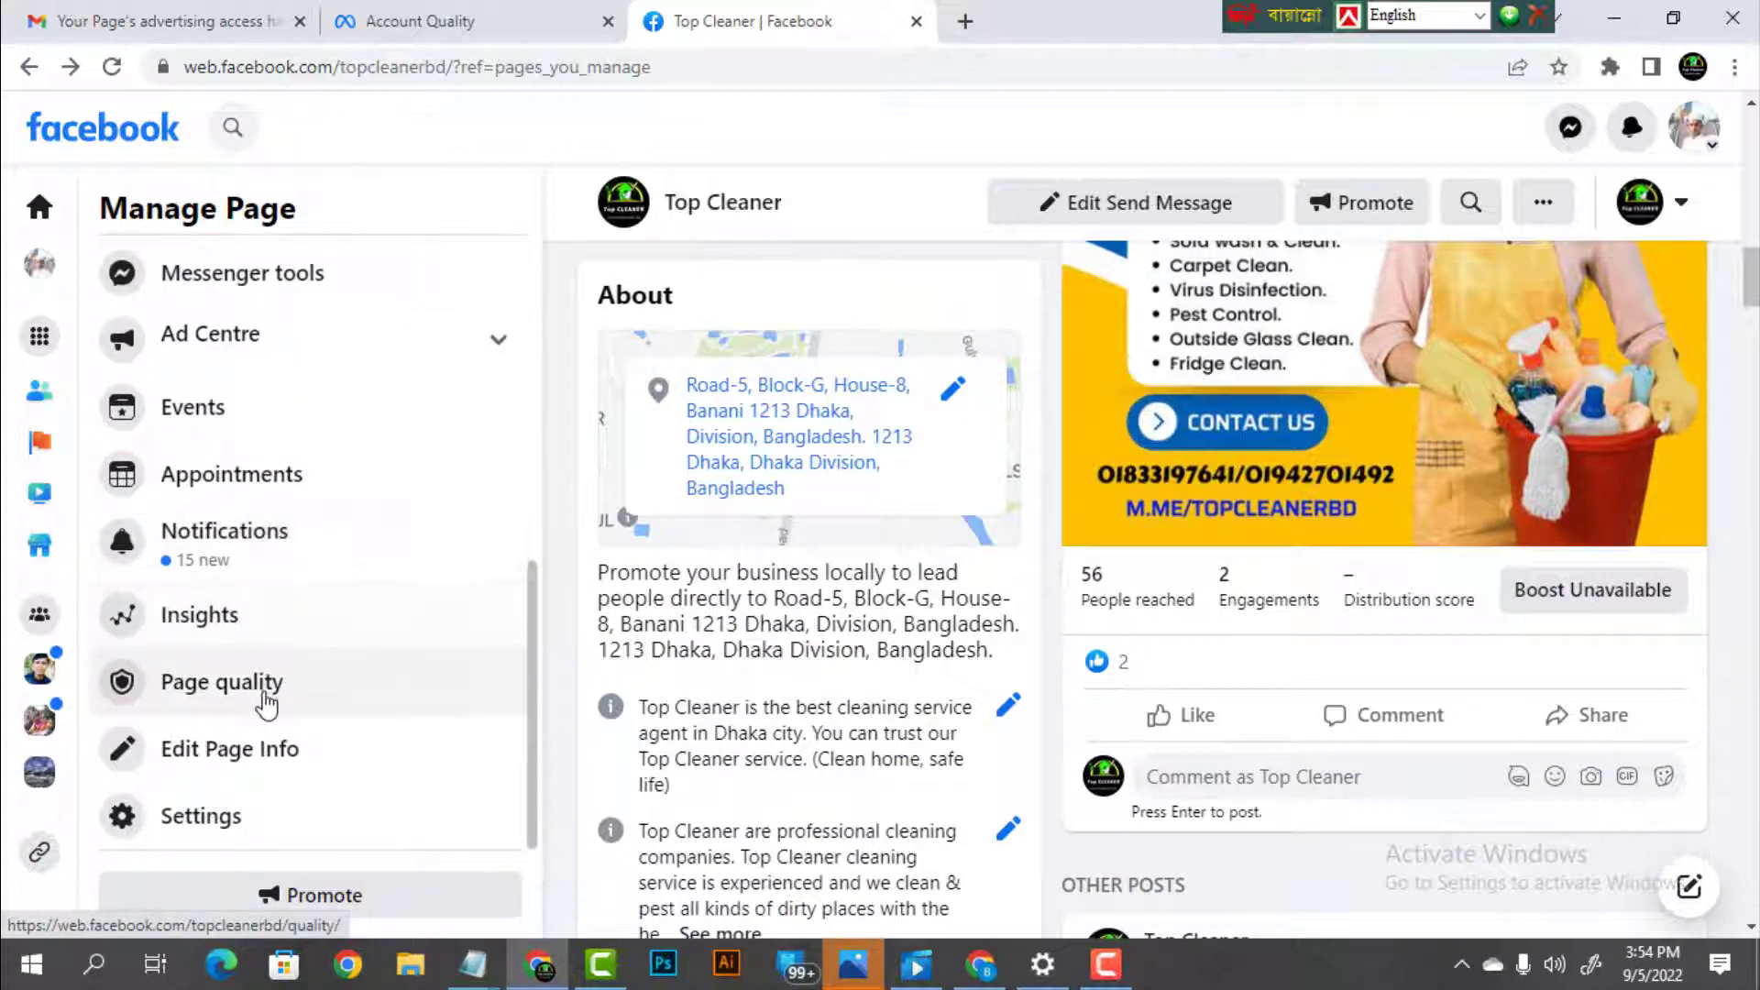
left_click(261, 704)
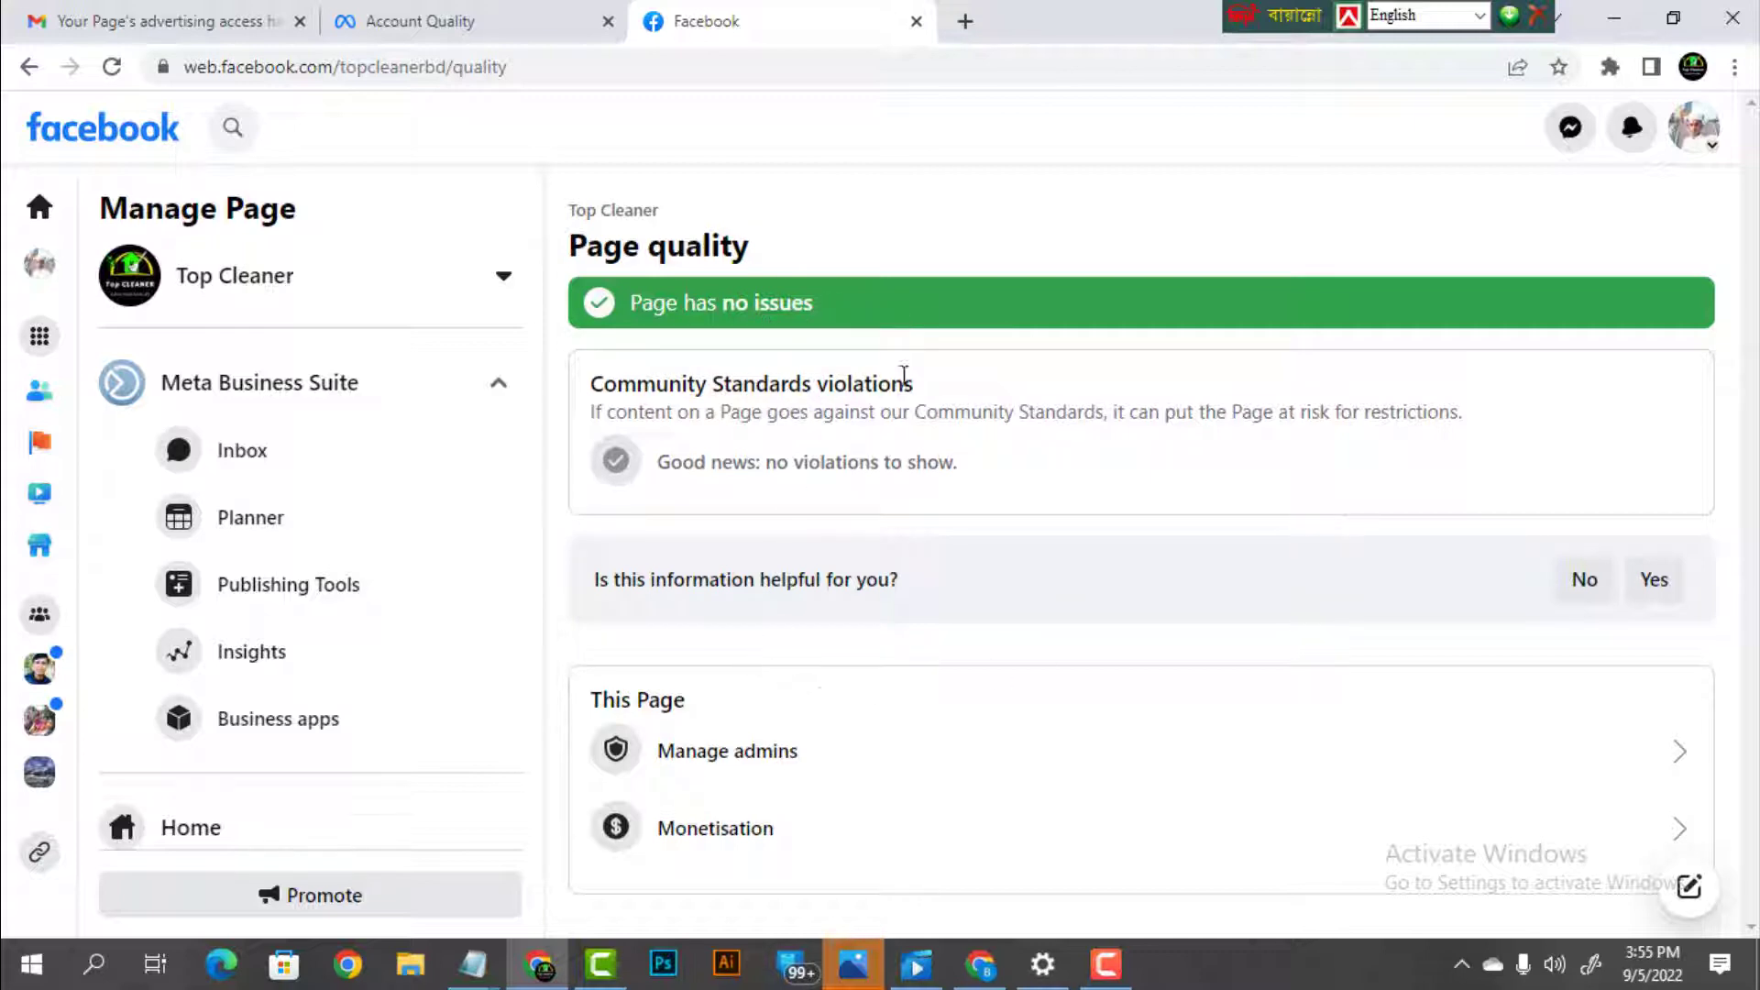
Return to the Page's home and examine the boost option under the pinned post and the 2 September post
left_click(31, 74)
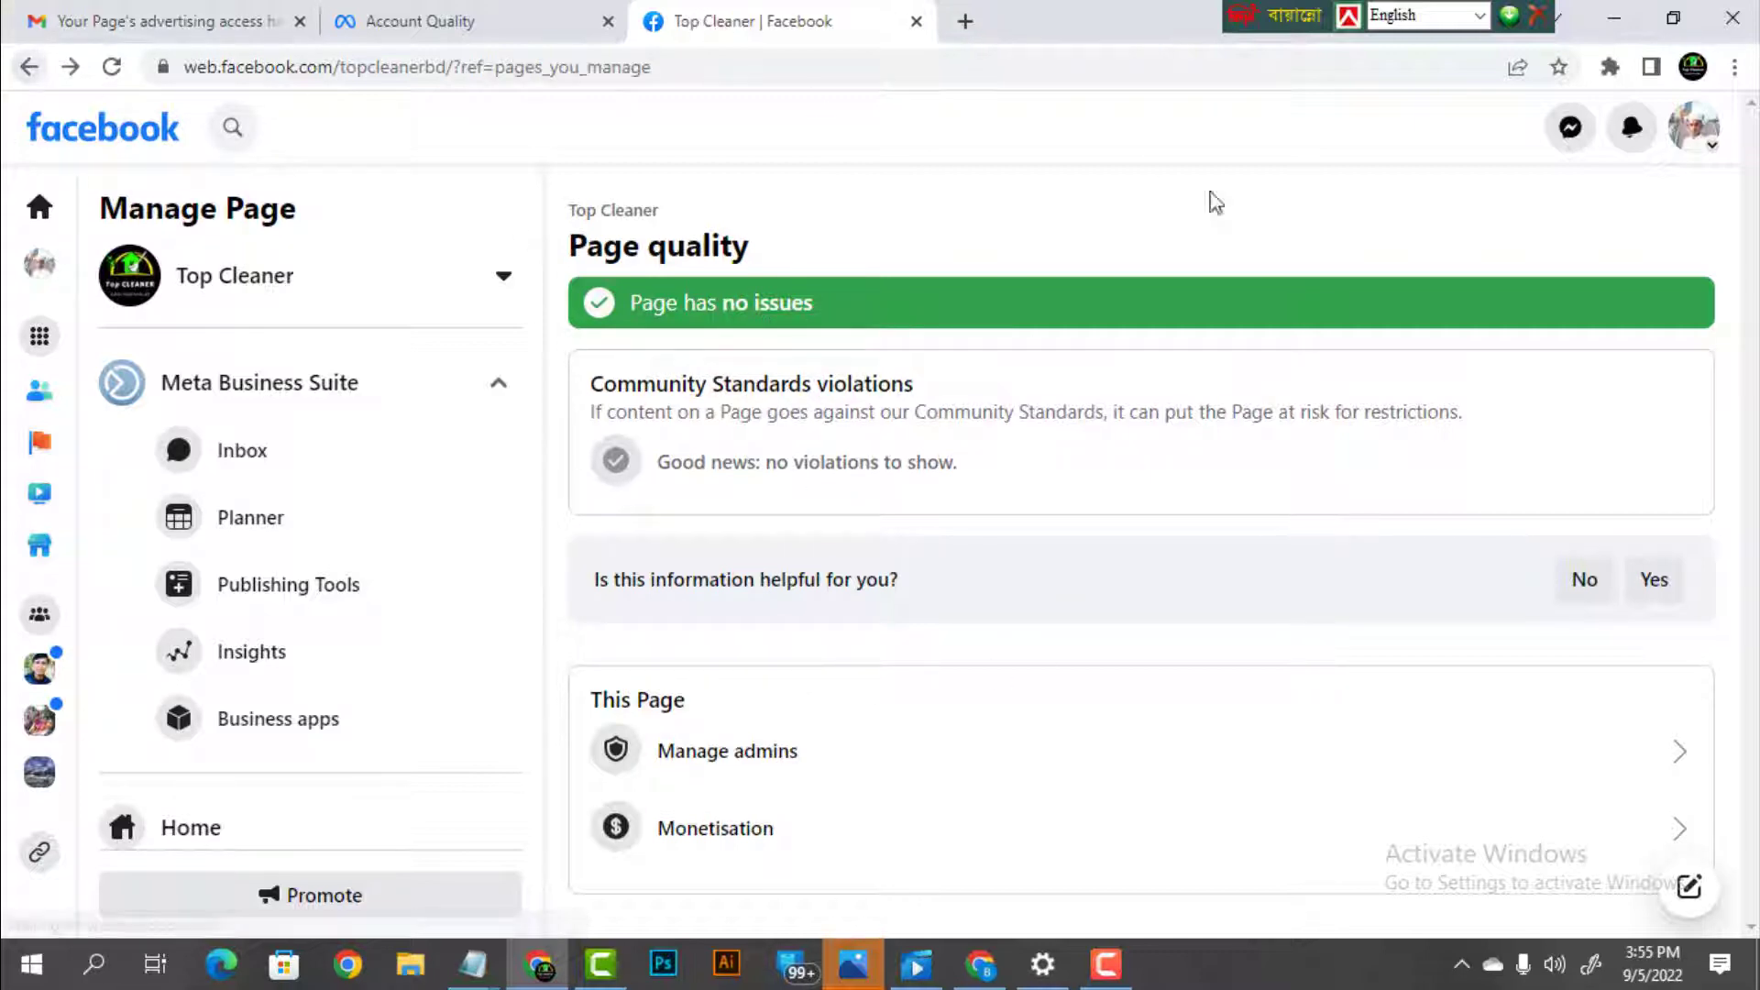
scroll(1145, 426, "down", 4)
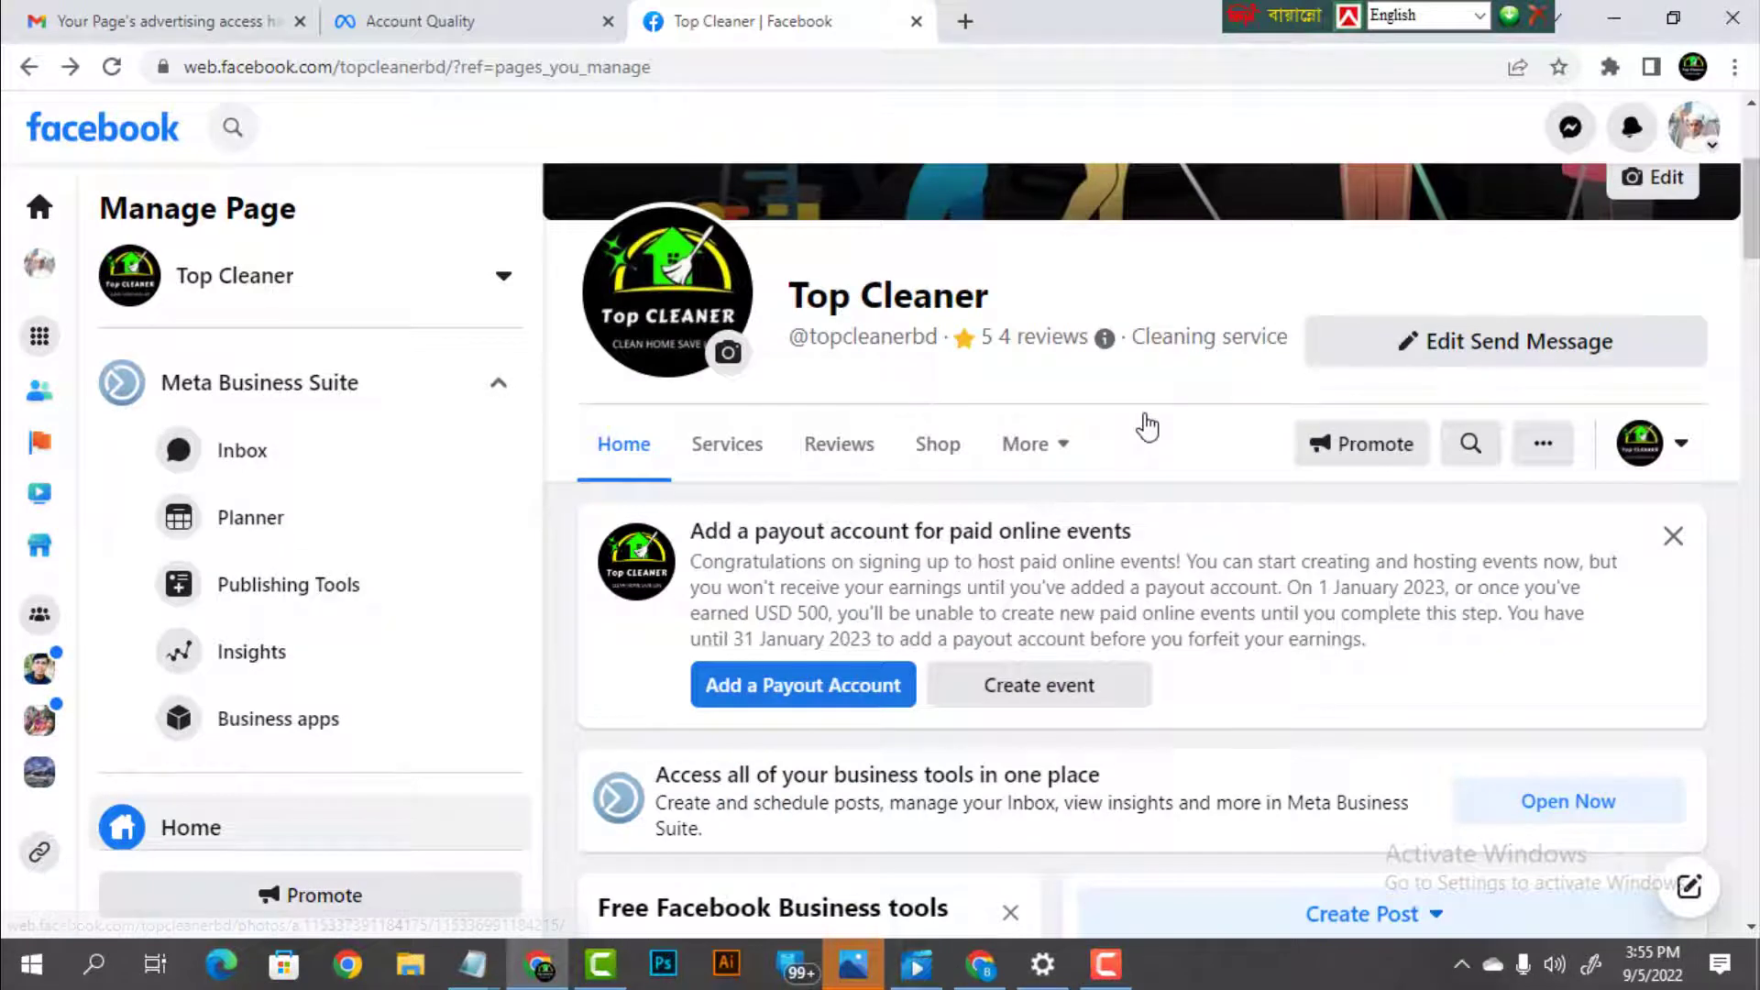
scroll(1148, 426, "down", 9)
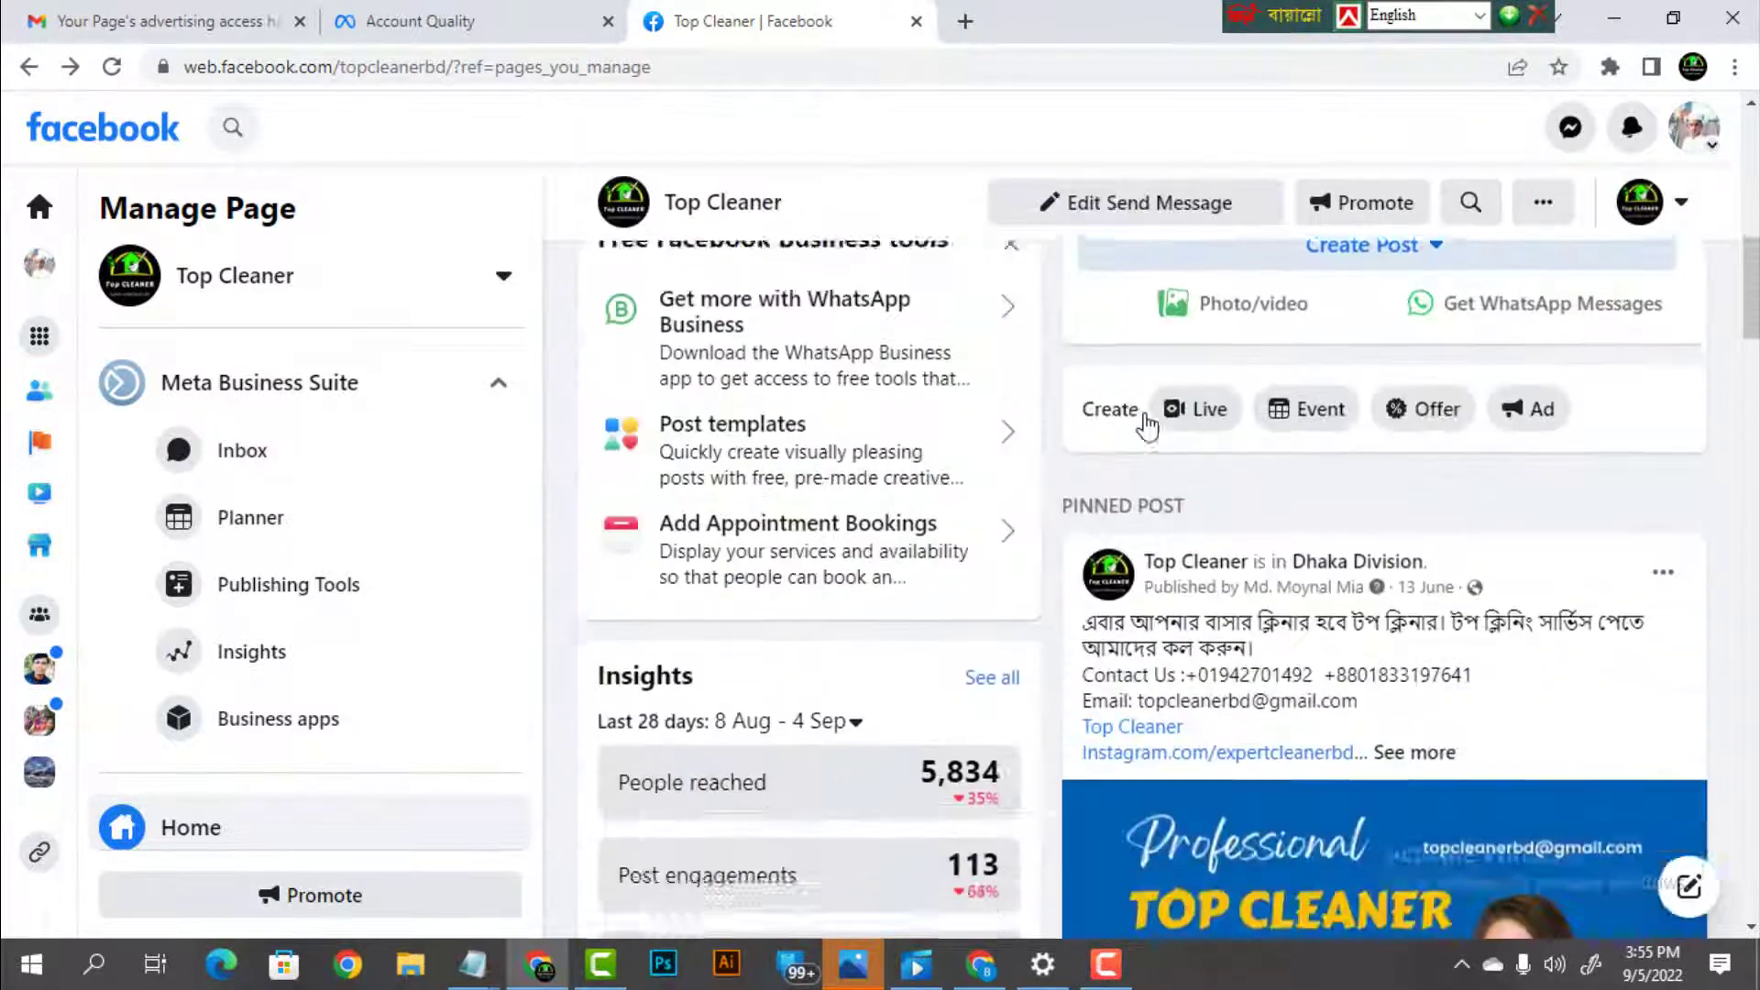
scroll(1212, 385, "down", 4)
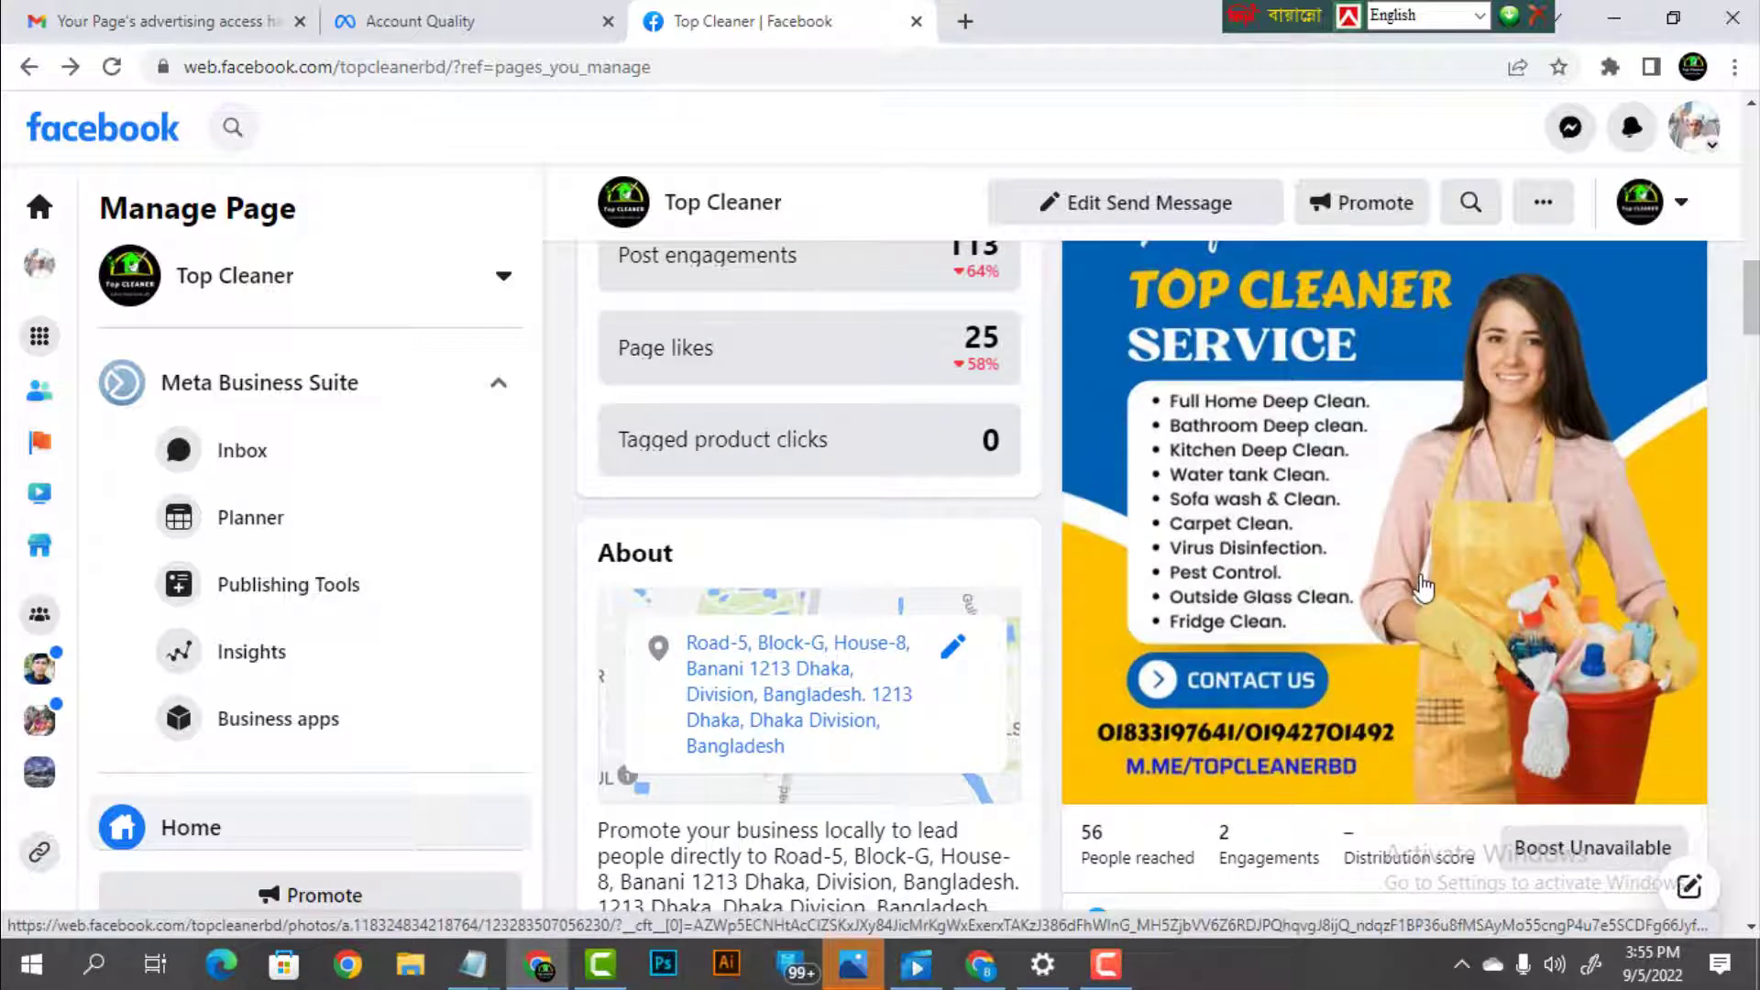
scroll(1421, 583, "down", 3)
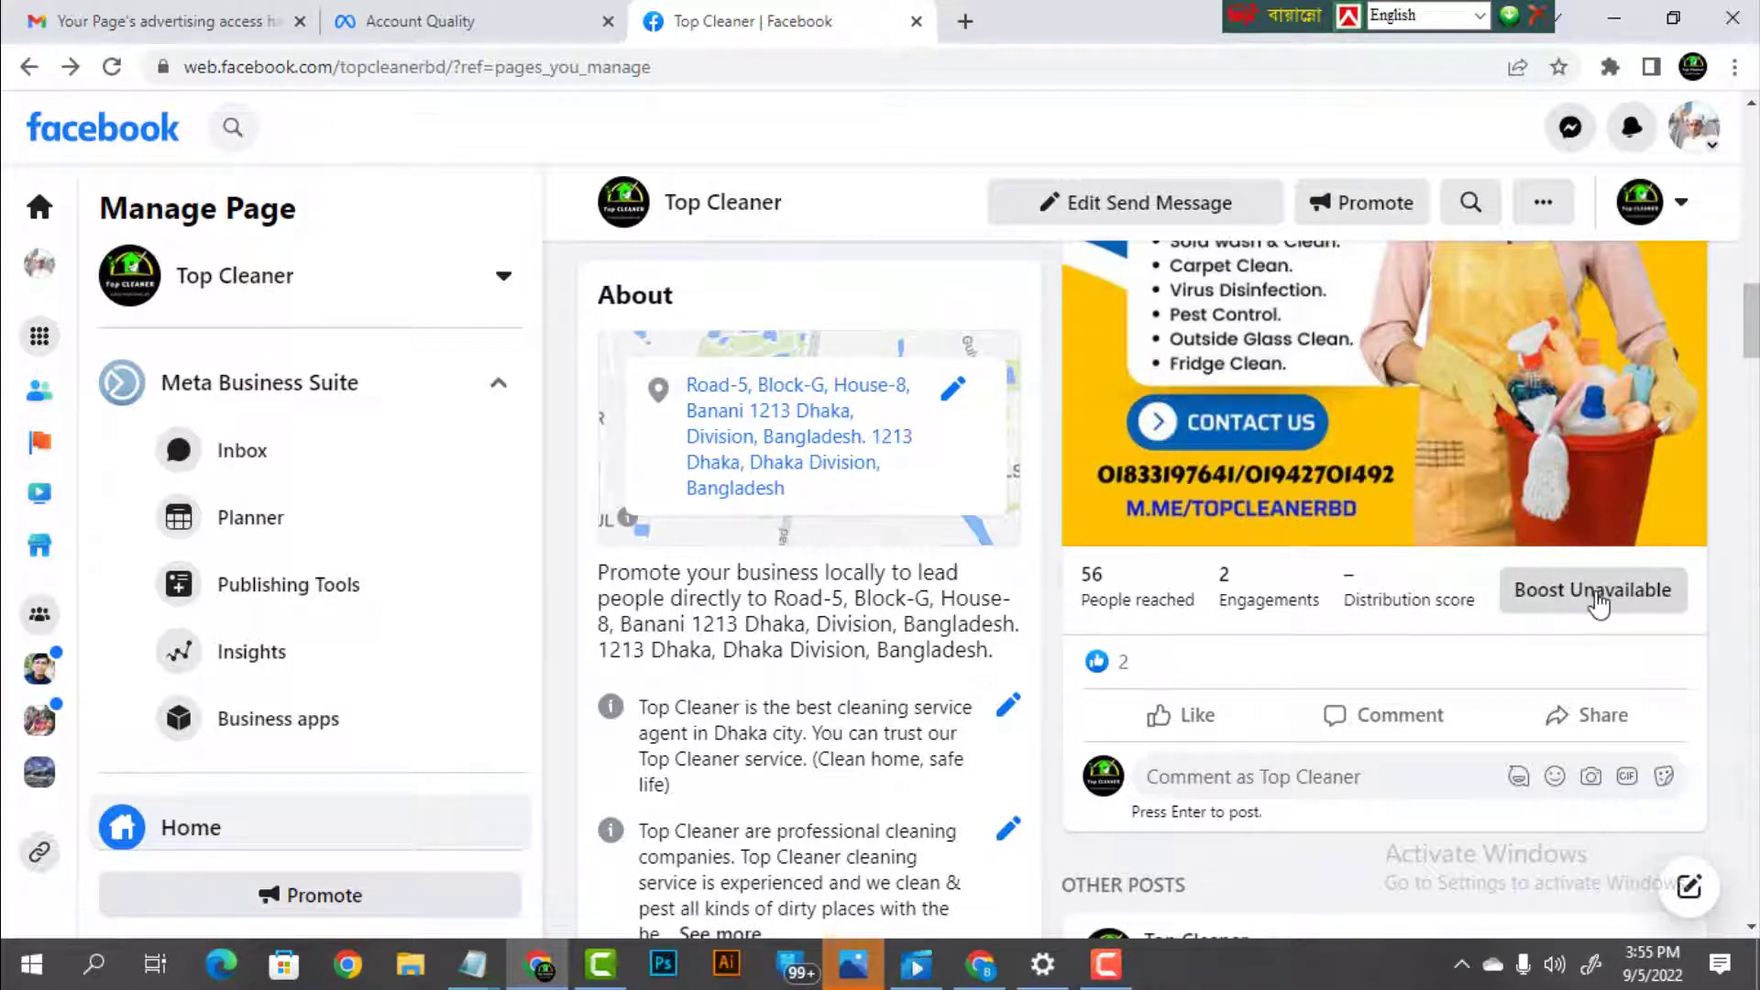
scroll(1599, 605, "down", 1)
scroll(1603, 628, "down", 3)
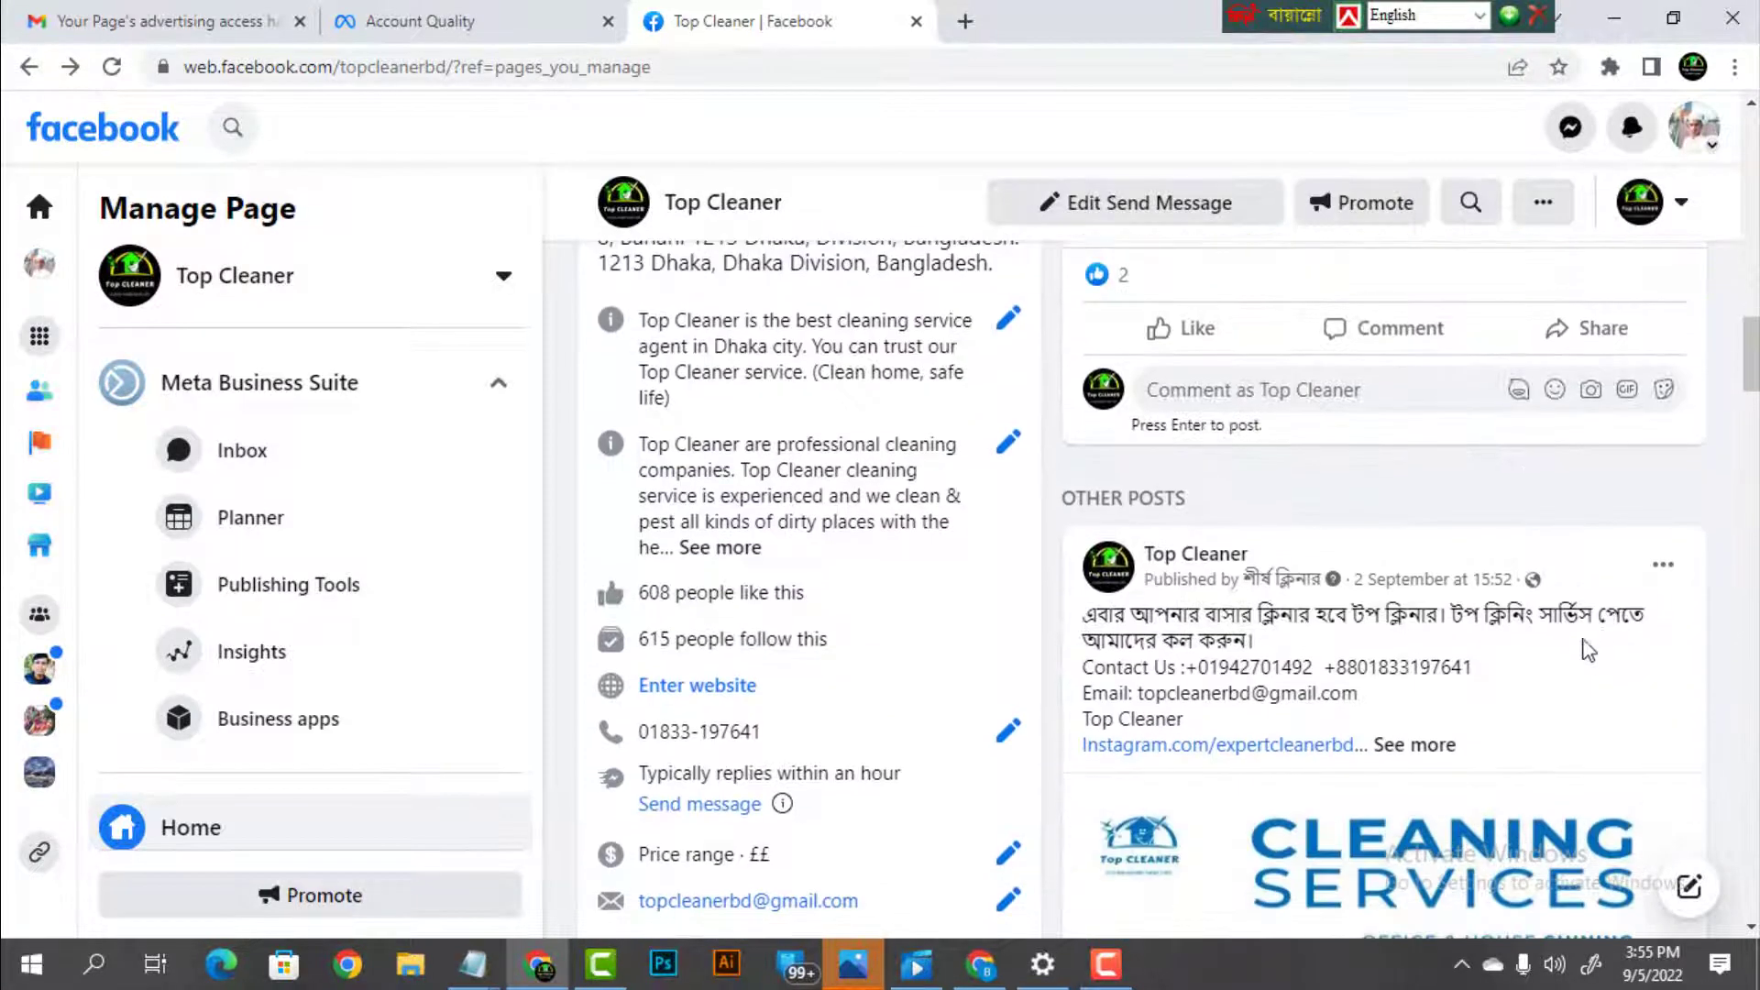
scroll(1589, 651, "down", 5)
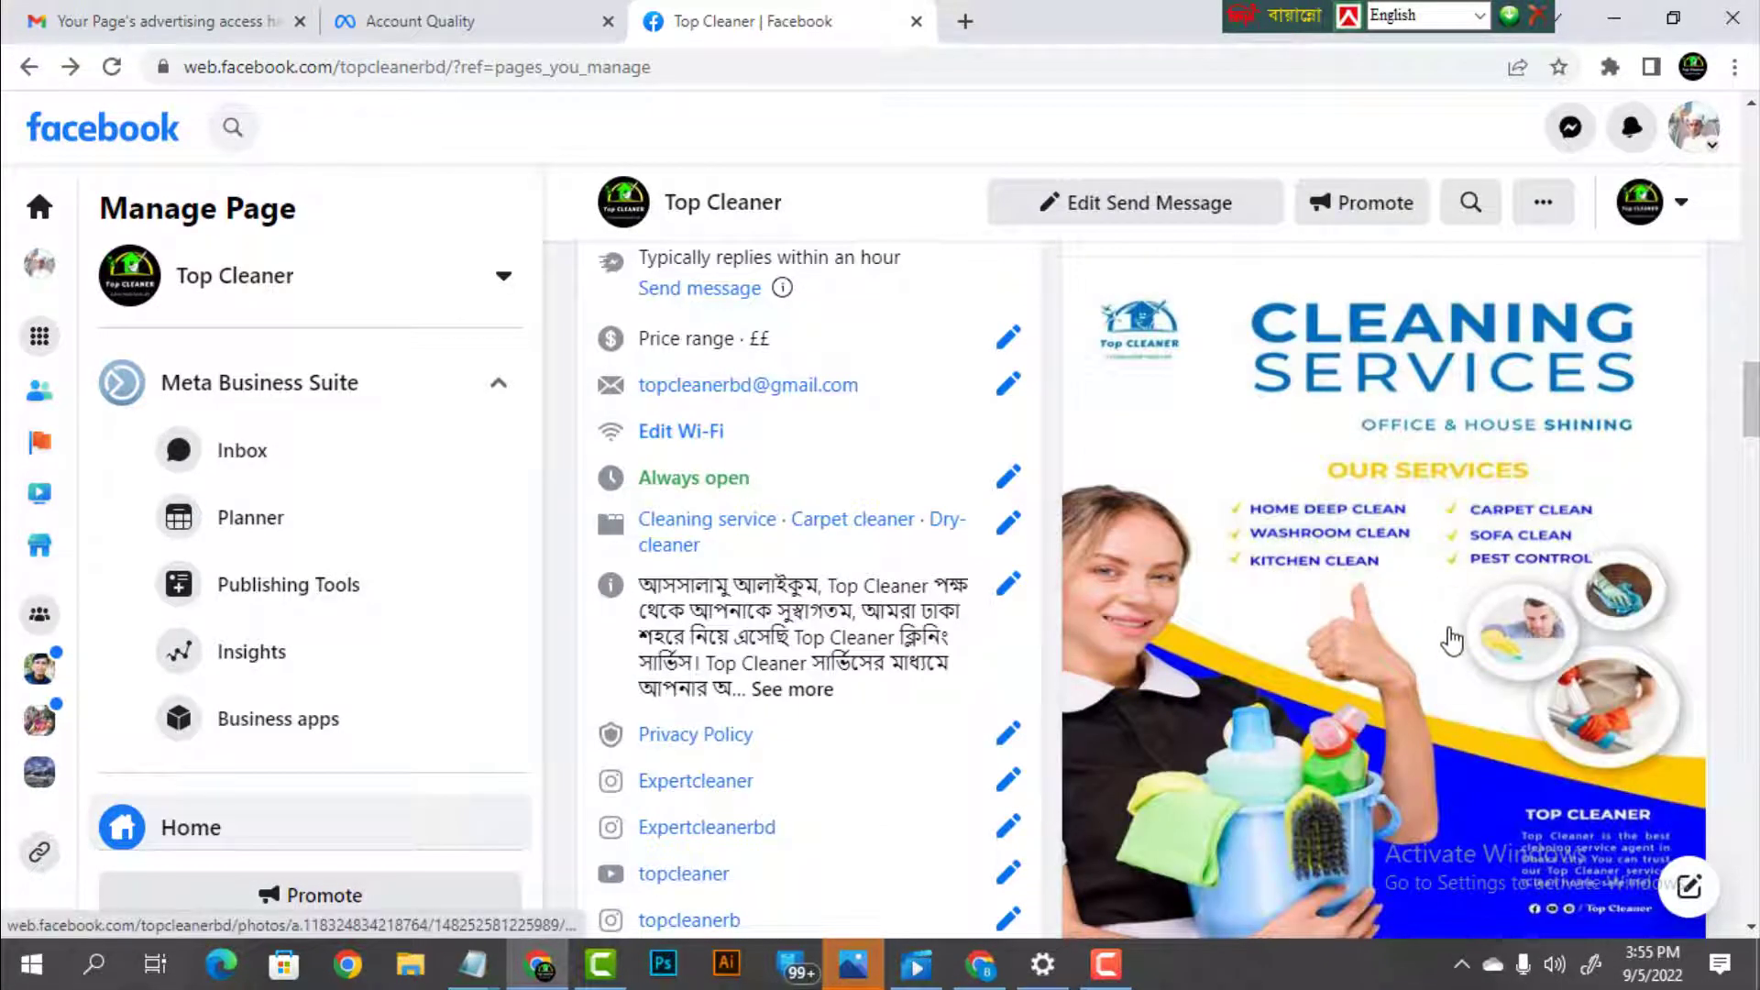
scroll(1451, 641, "down", 4)
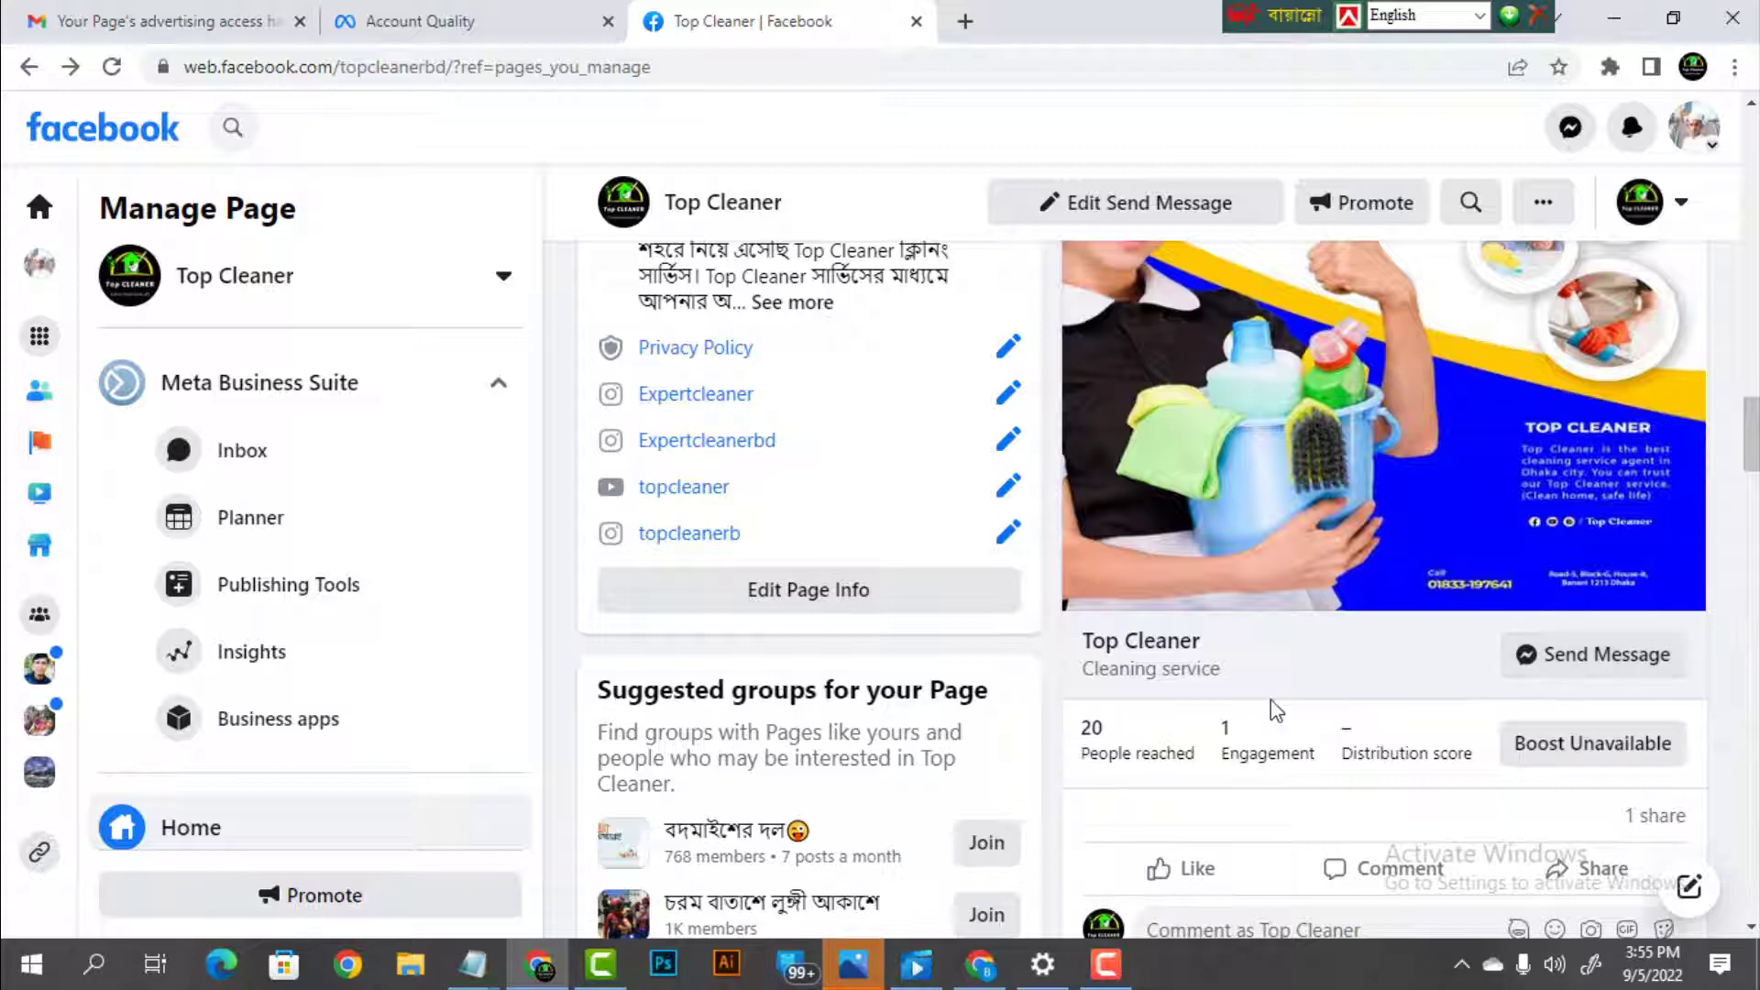
scroll(1227, 596, "down", 1)
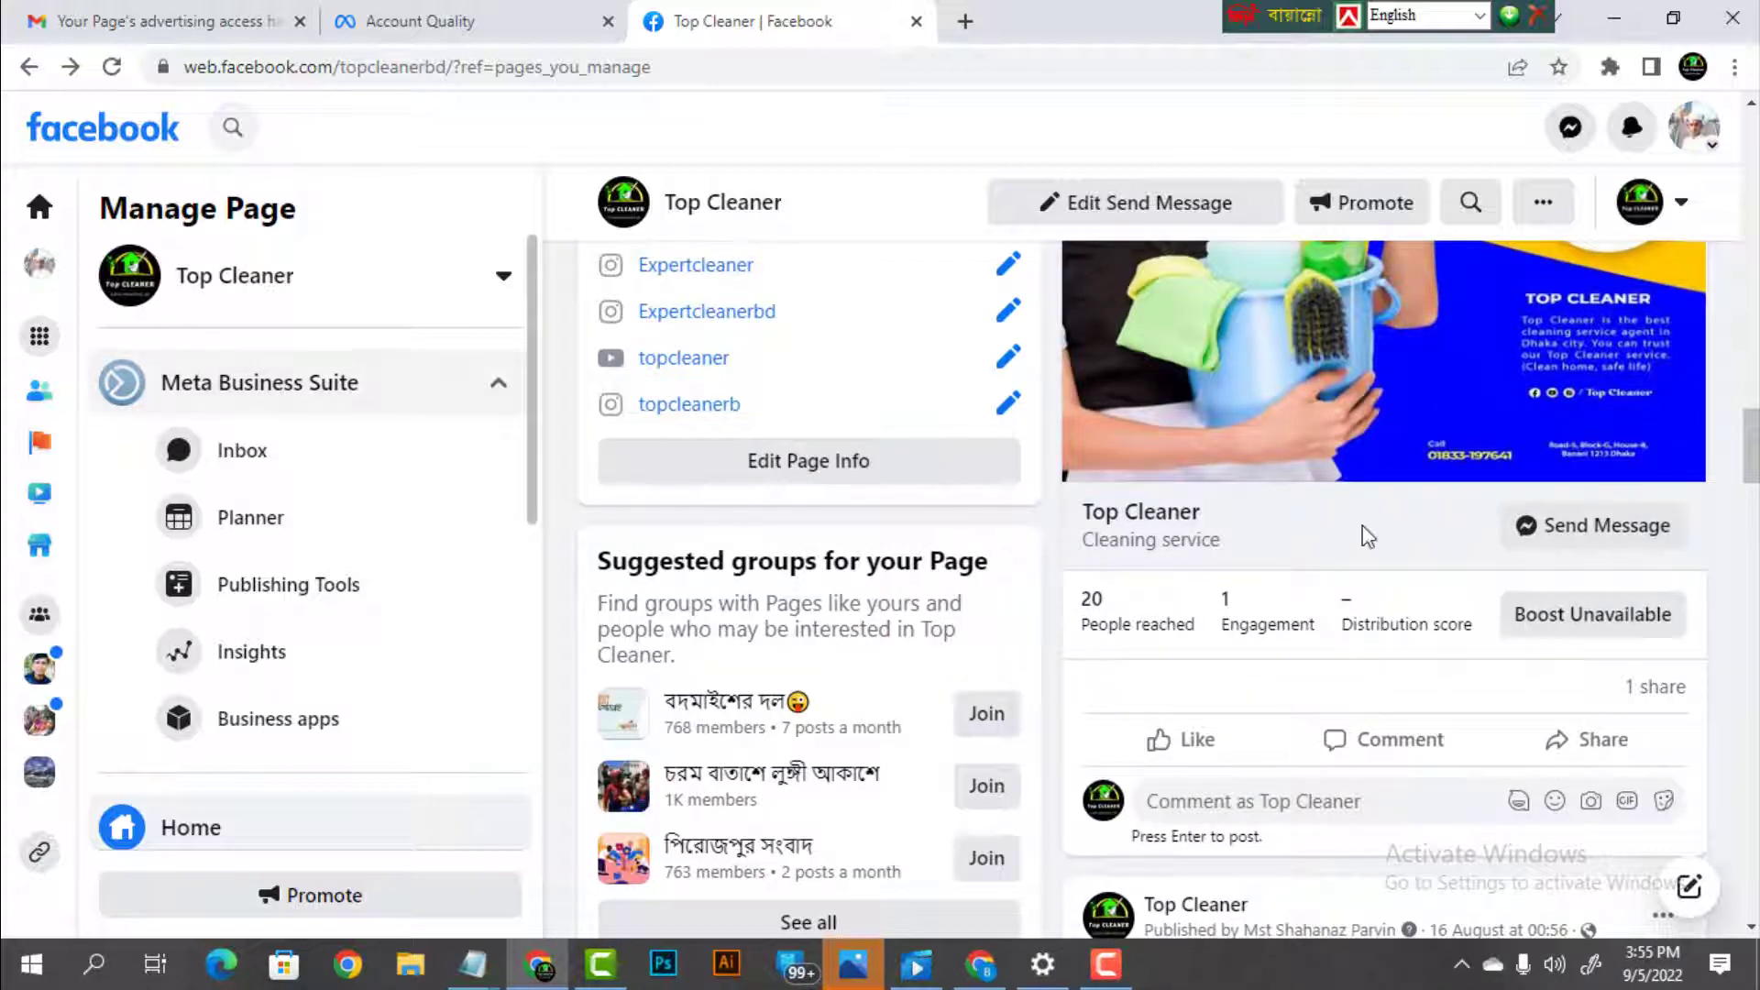
Switch to Gmail and read the email about the Page's restricted advertising access, including what can be done about it
left_click(110, 22)
scroll(937, 623, "down", 4)
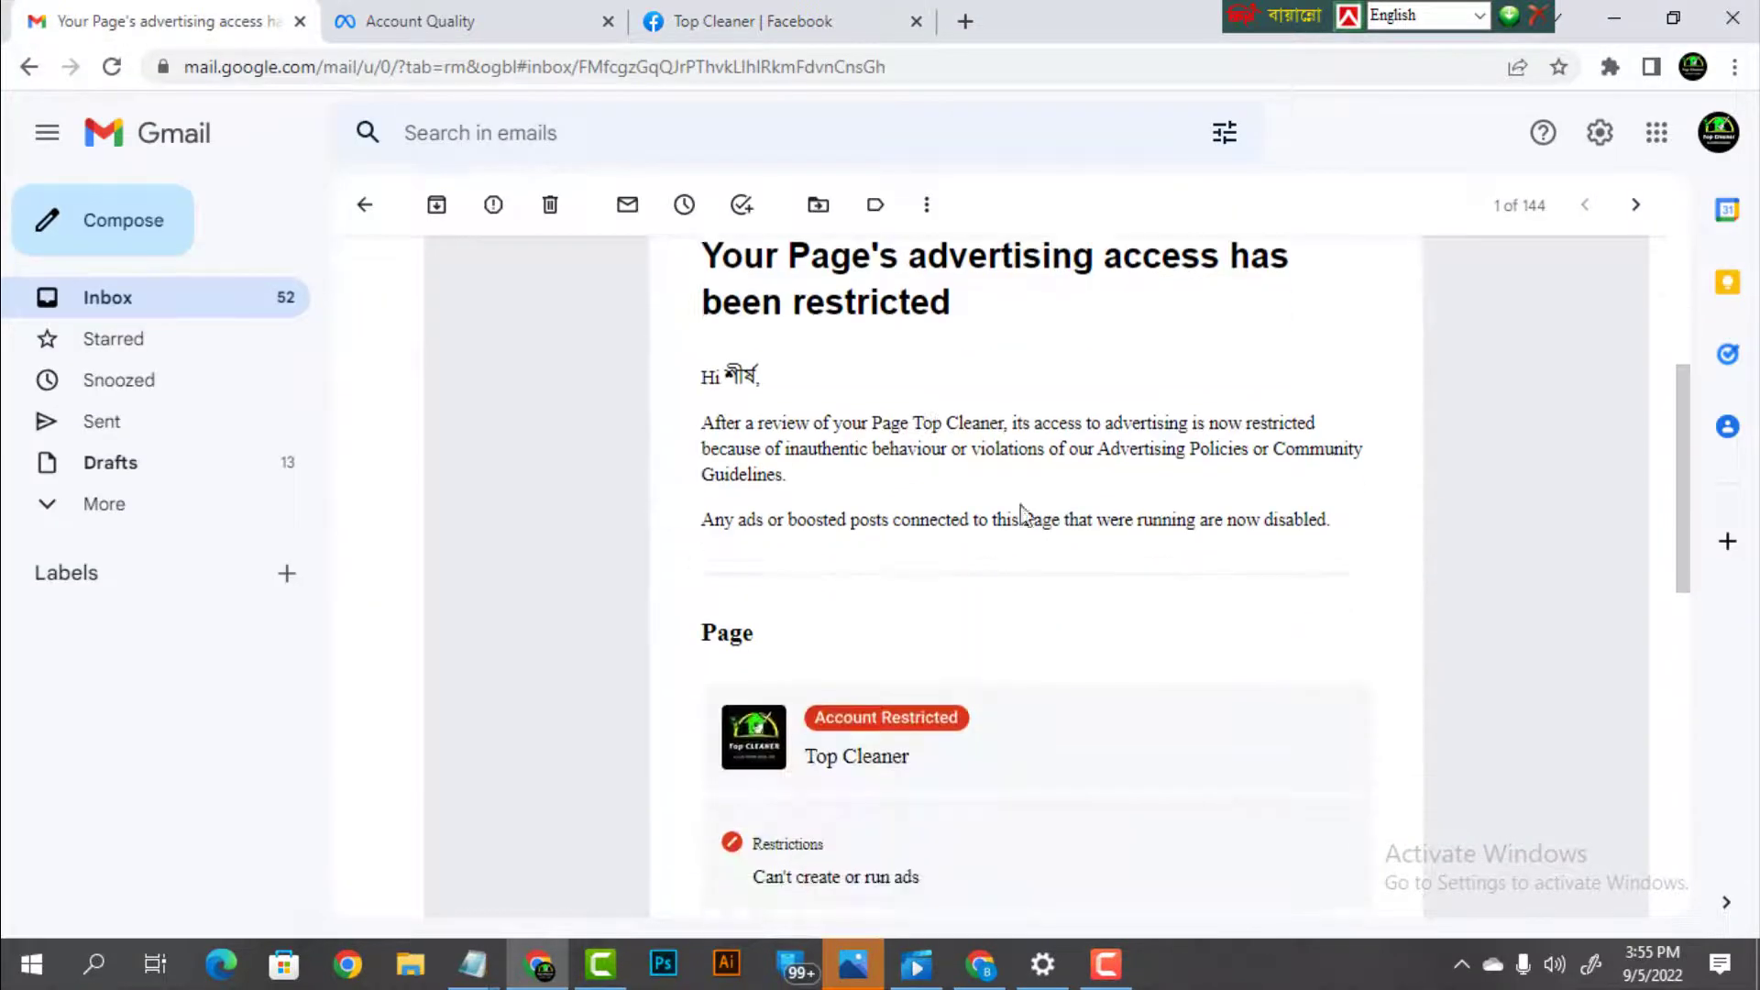
scroll(1005, 660, "up", 3)
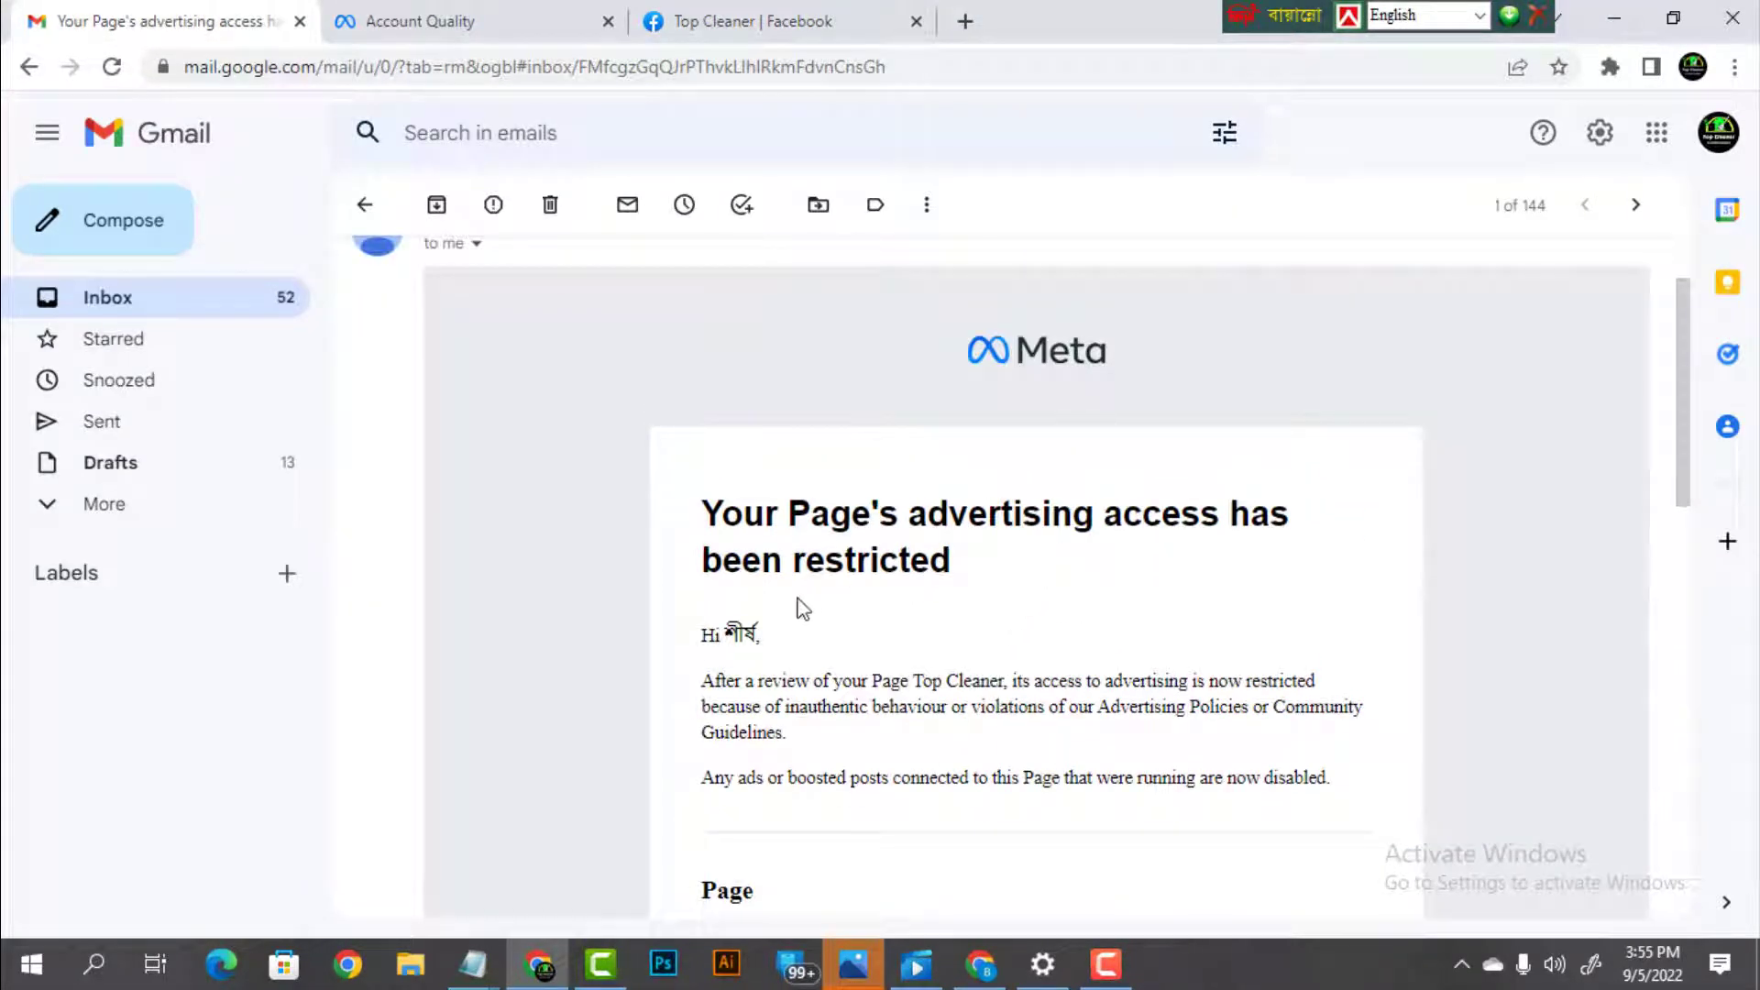
scroll(921, 605, "down", 3)
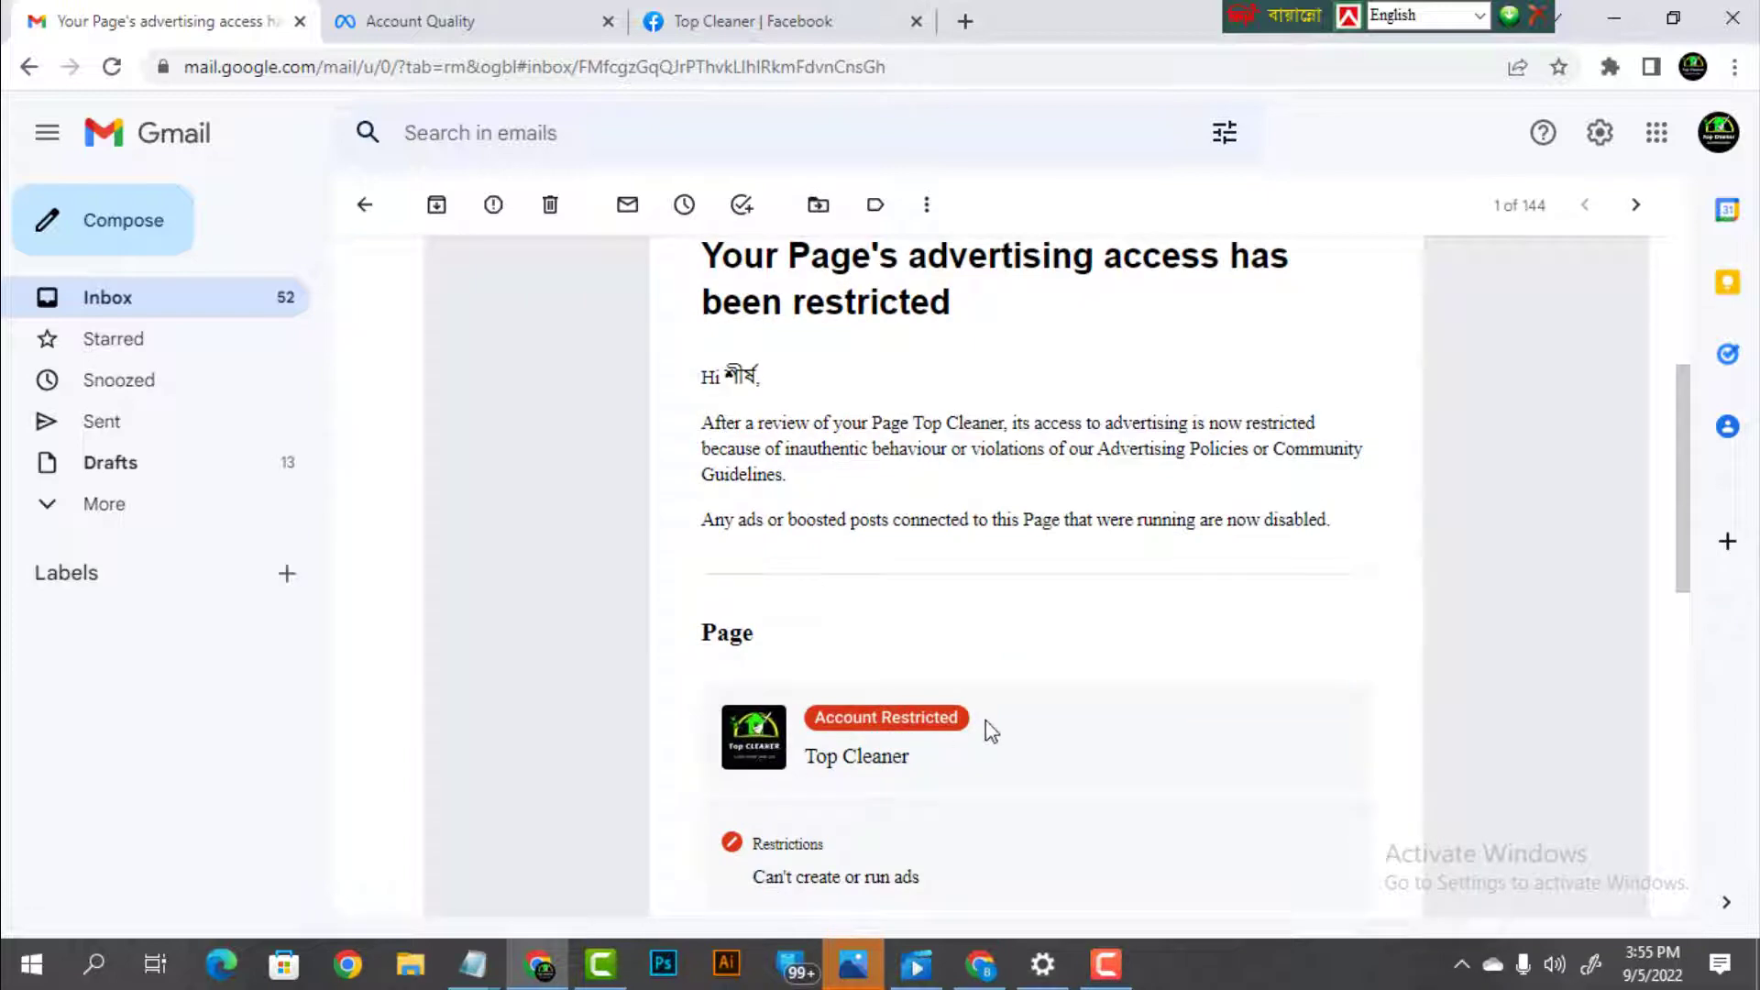
scroll(917, 568, "down", 3)
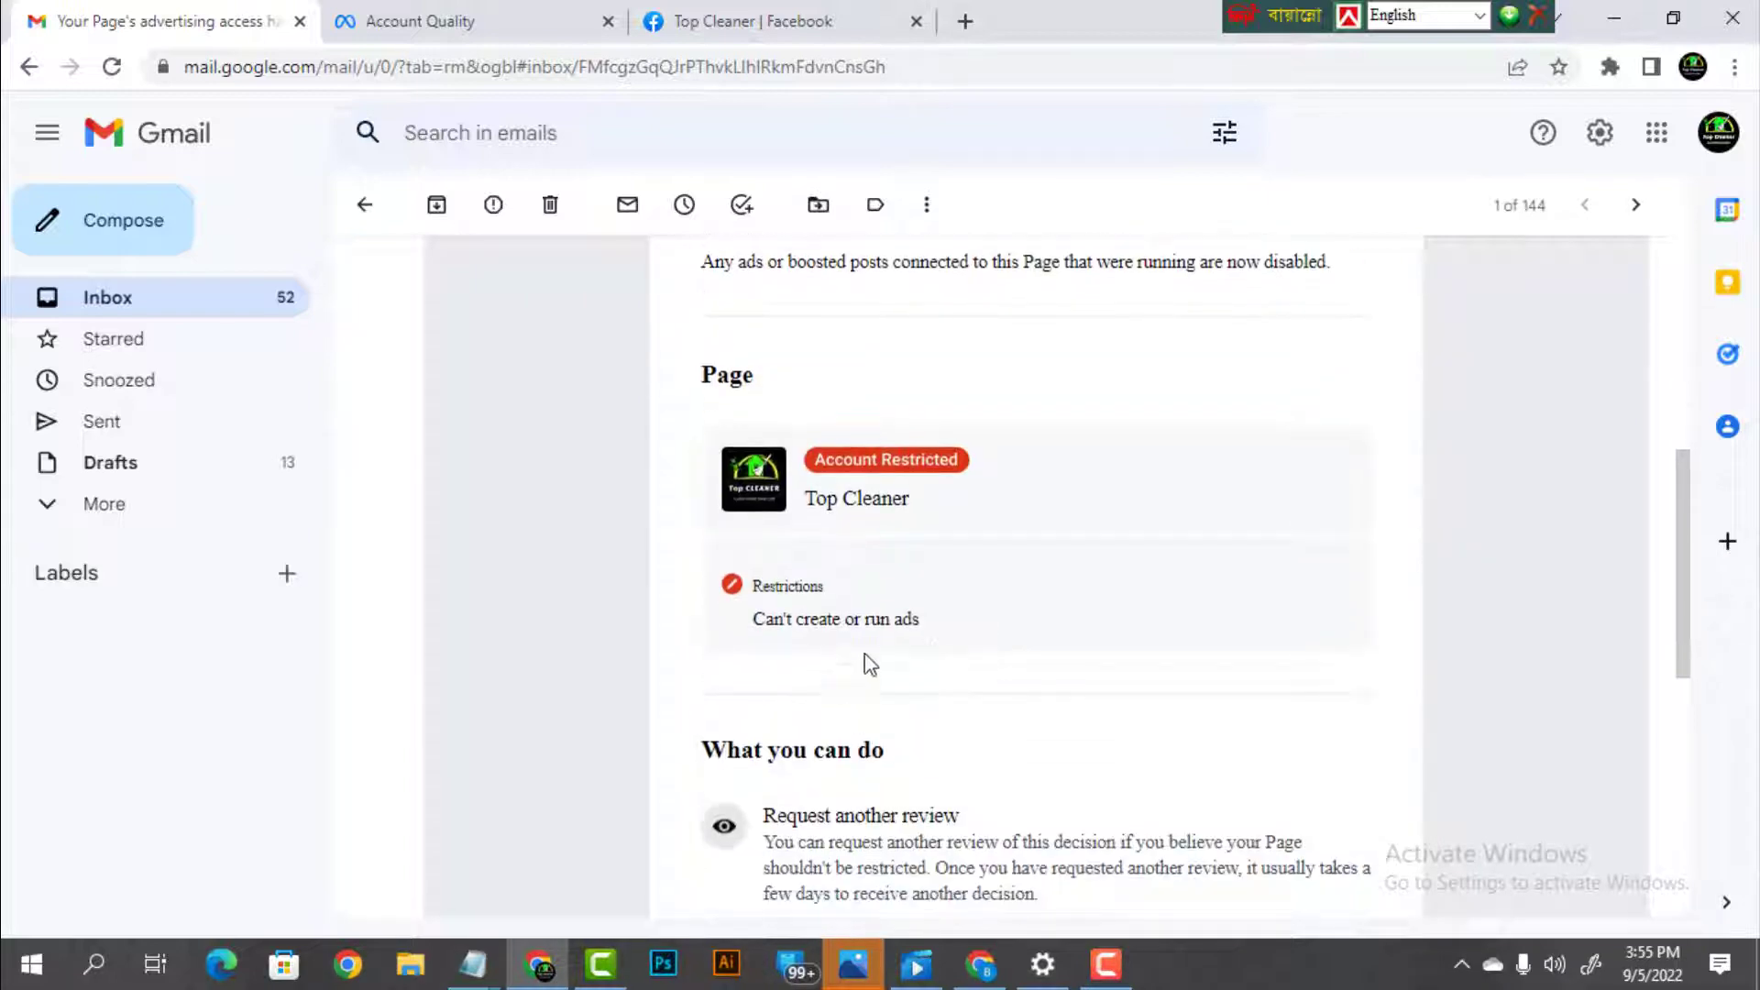
scroll(948, 666, "down", 3)
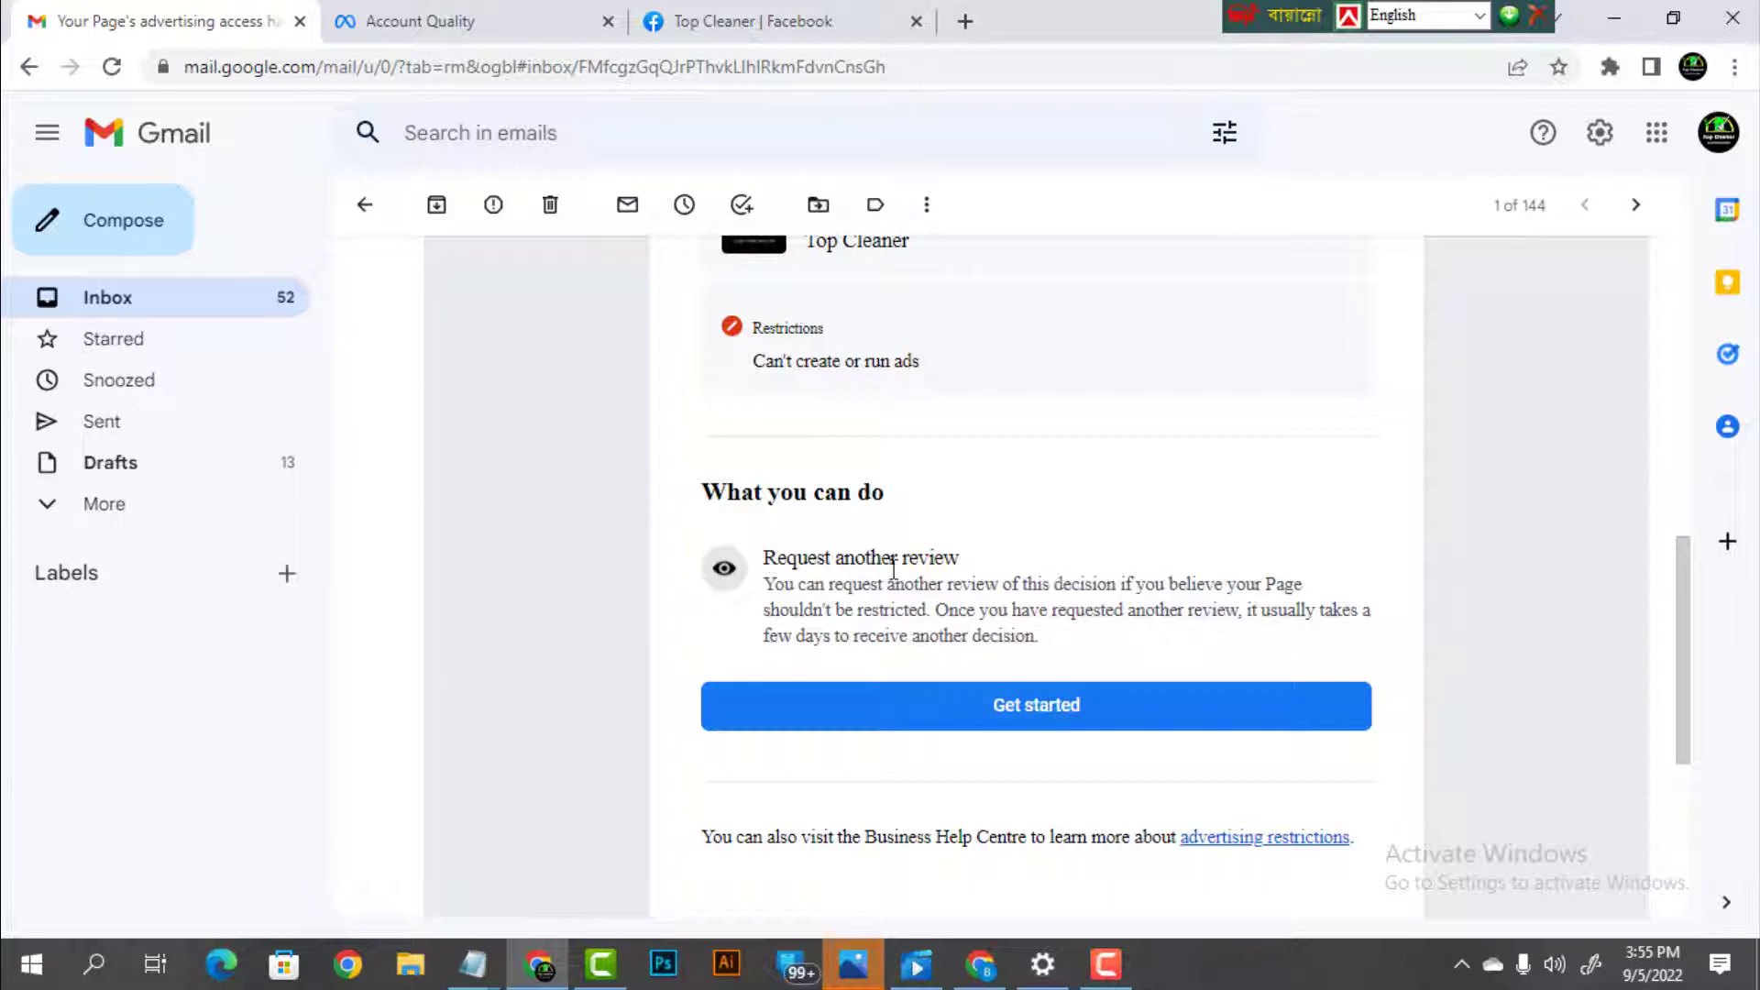
scroll(1128, 522, "up", 7)
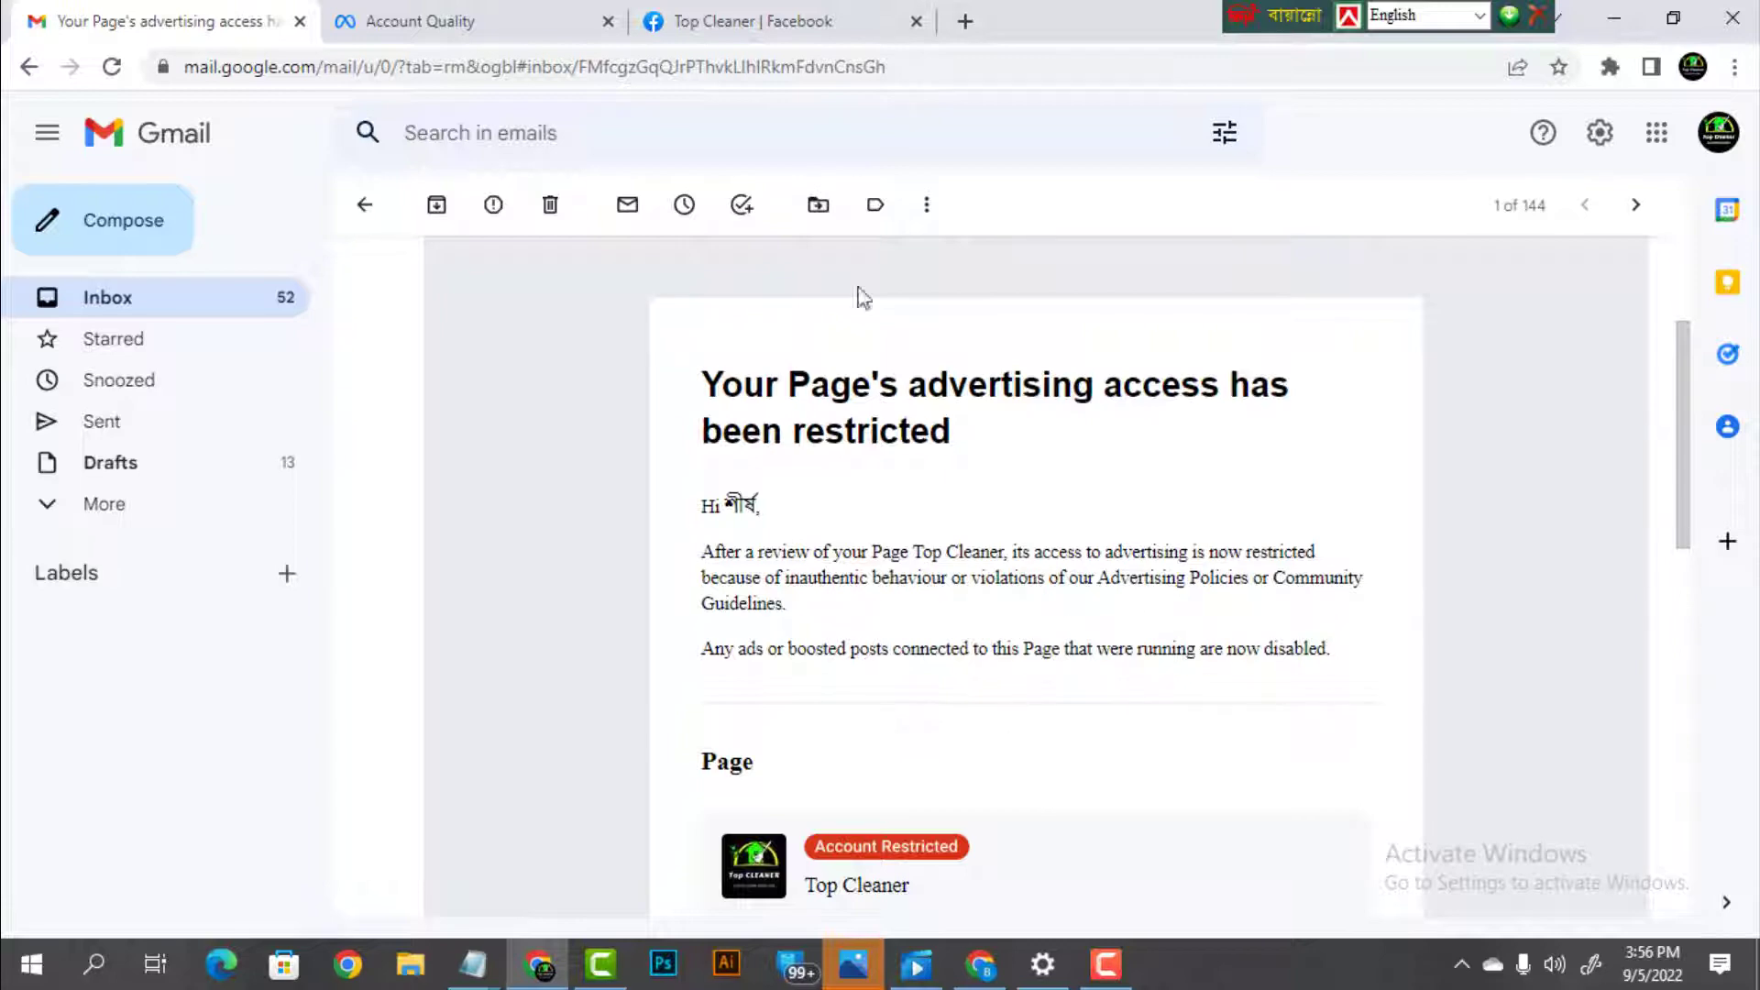
Switch back to the Facebook Page, check the account's notifications and close the list
left_click(750, 22)
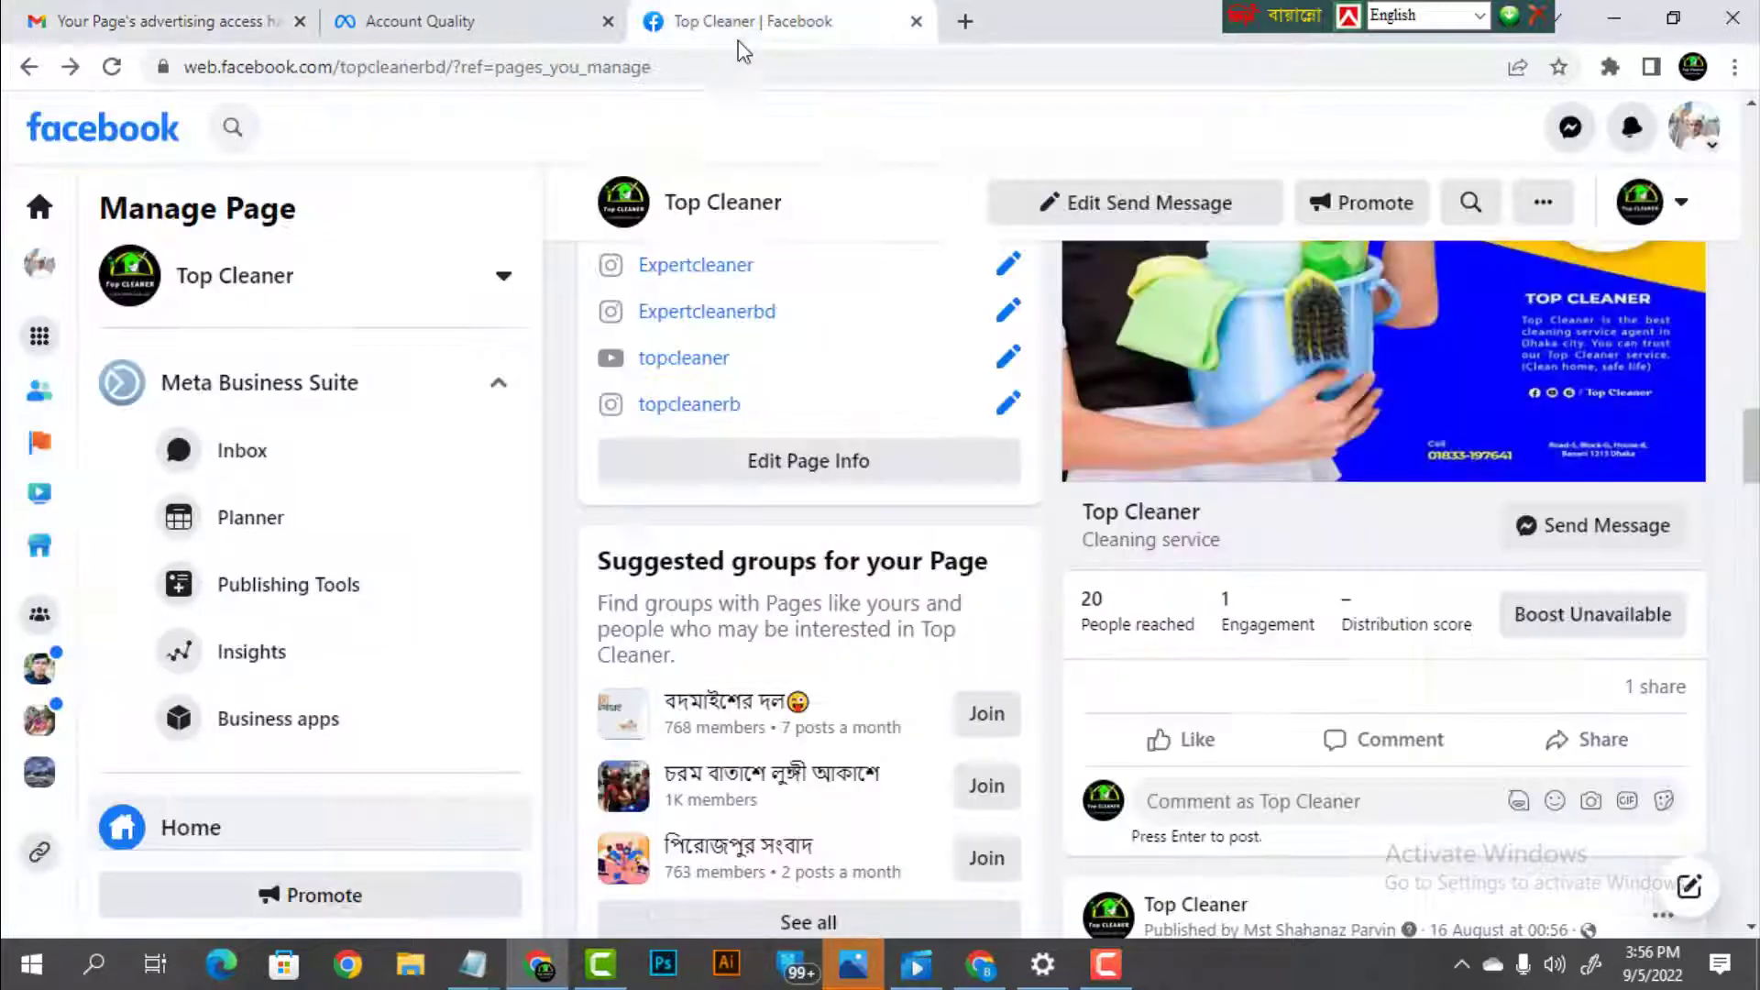
scroll(962, 548, "up", 8)
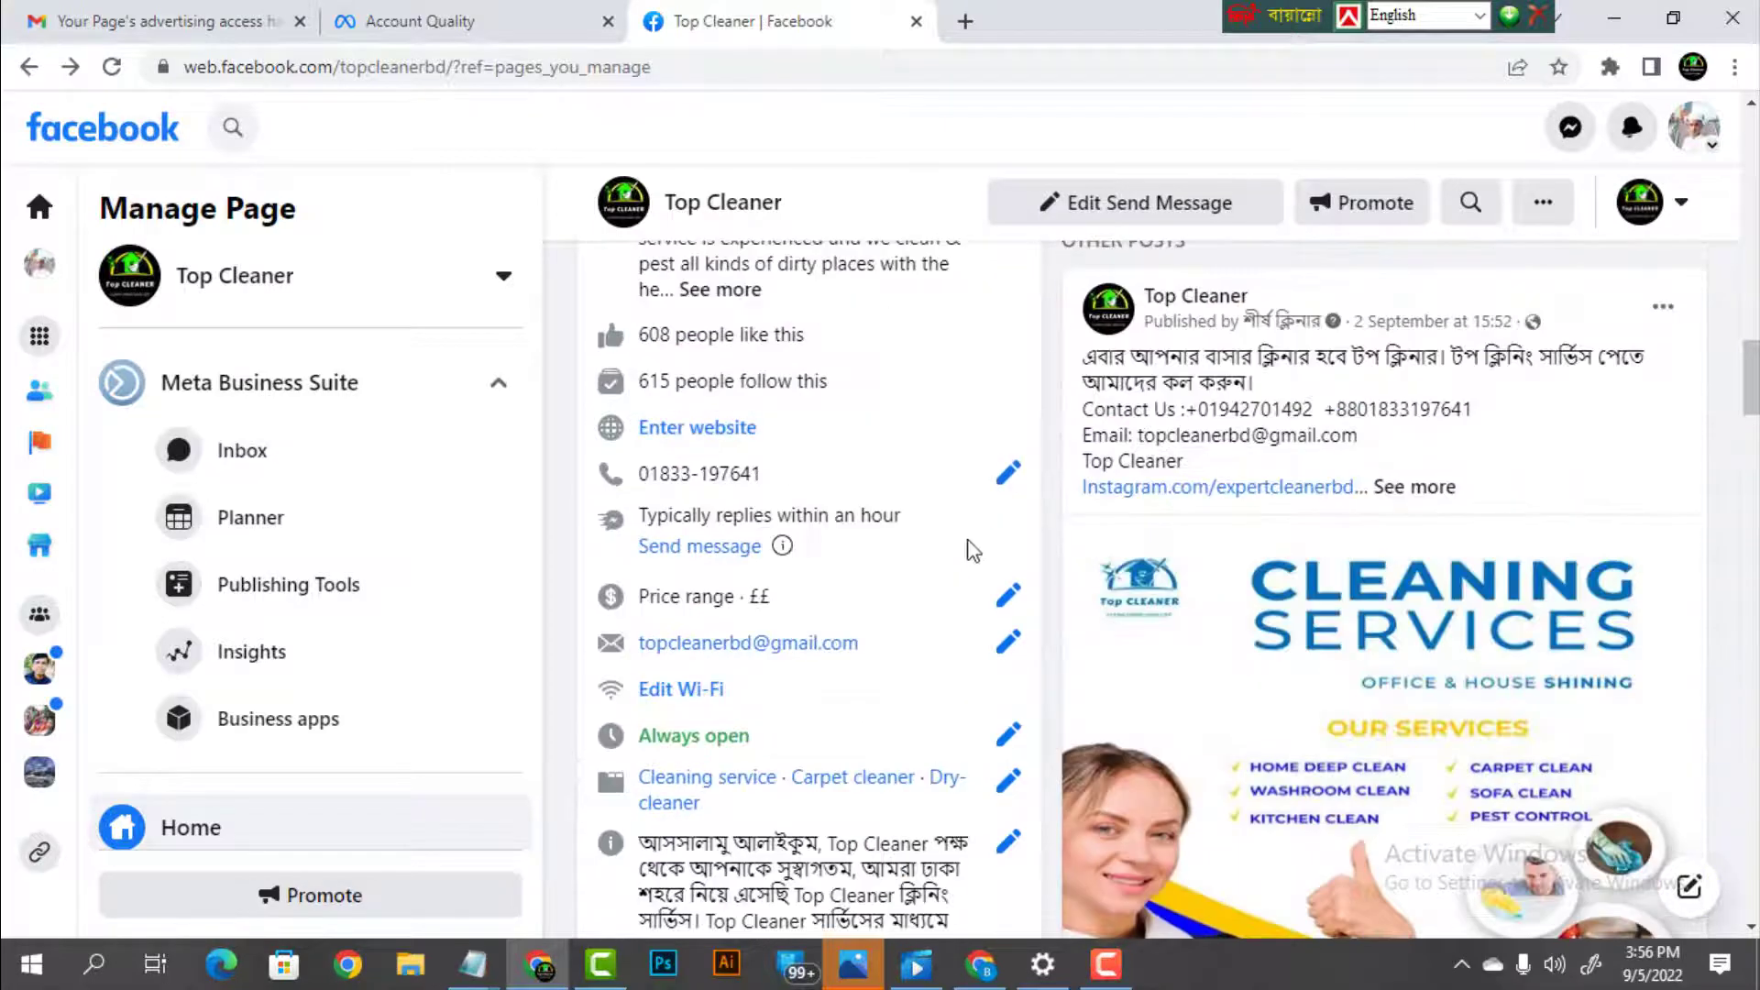
scroll(1414, 272, "up", 1)
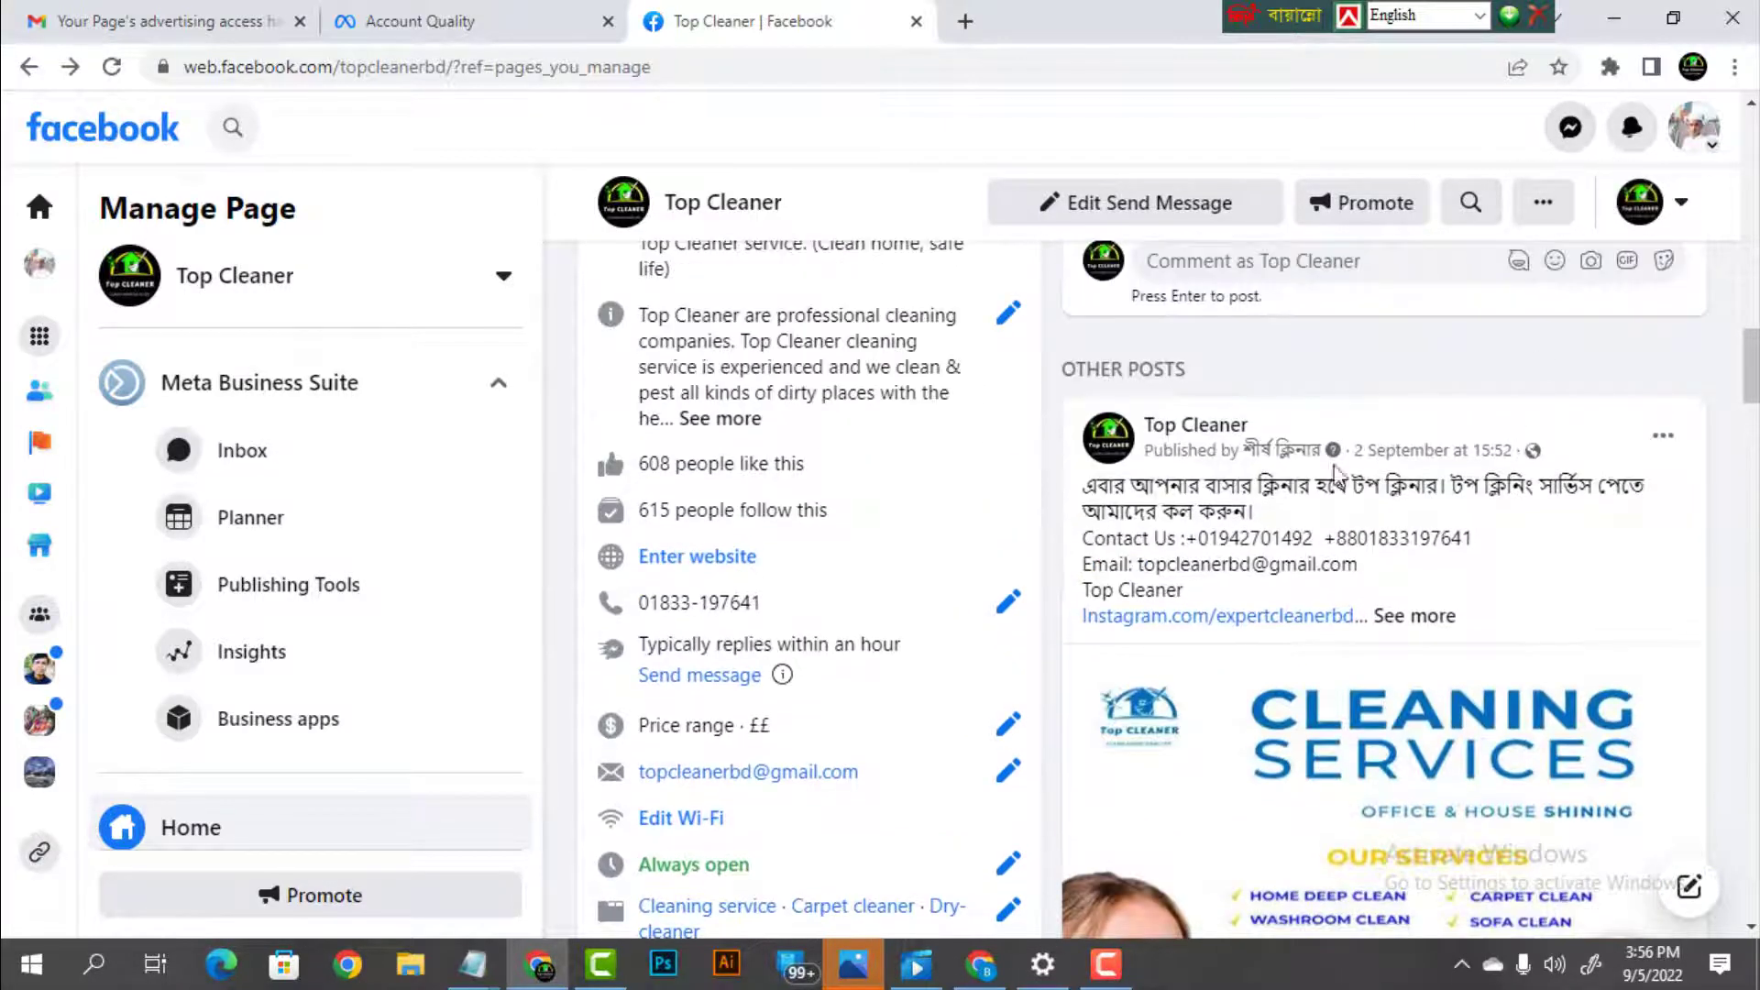
scroll(1384, 616, "down", 4)
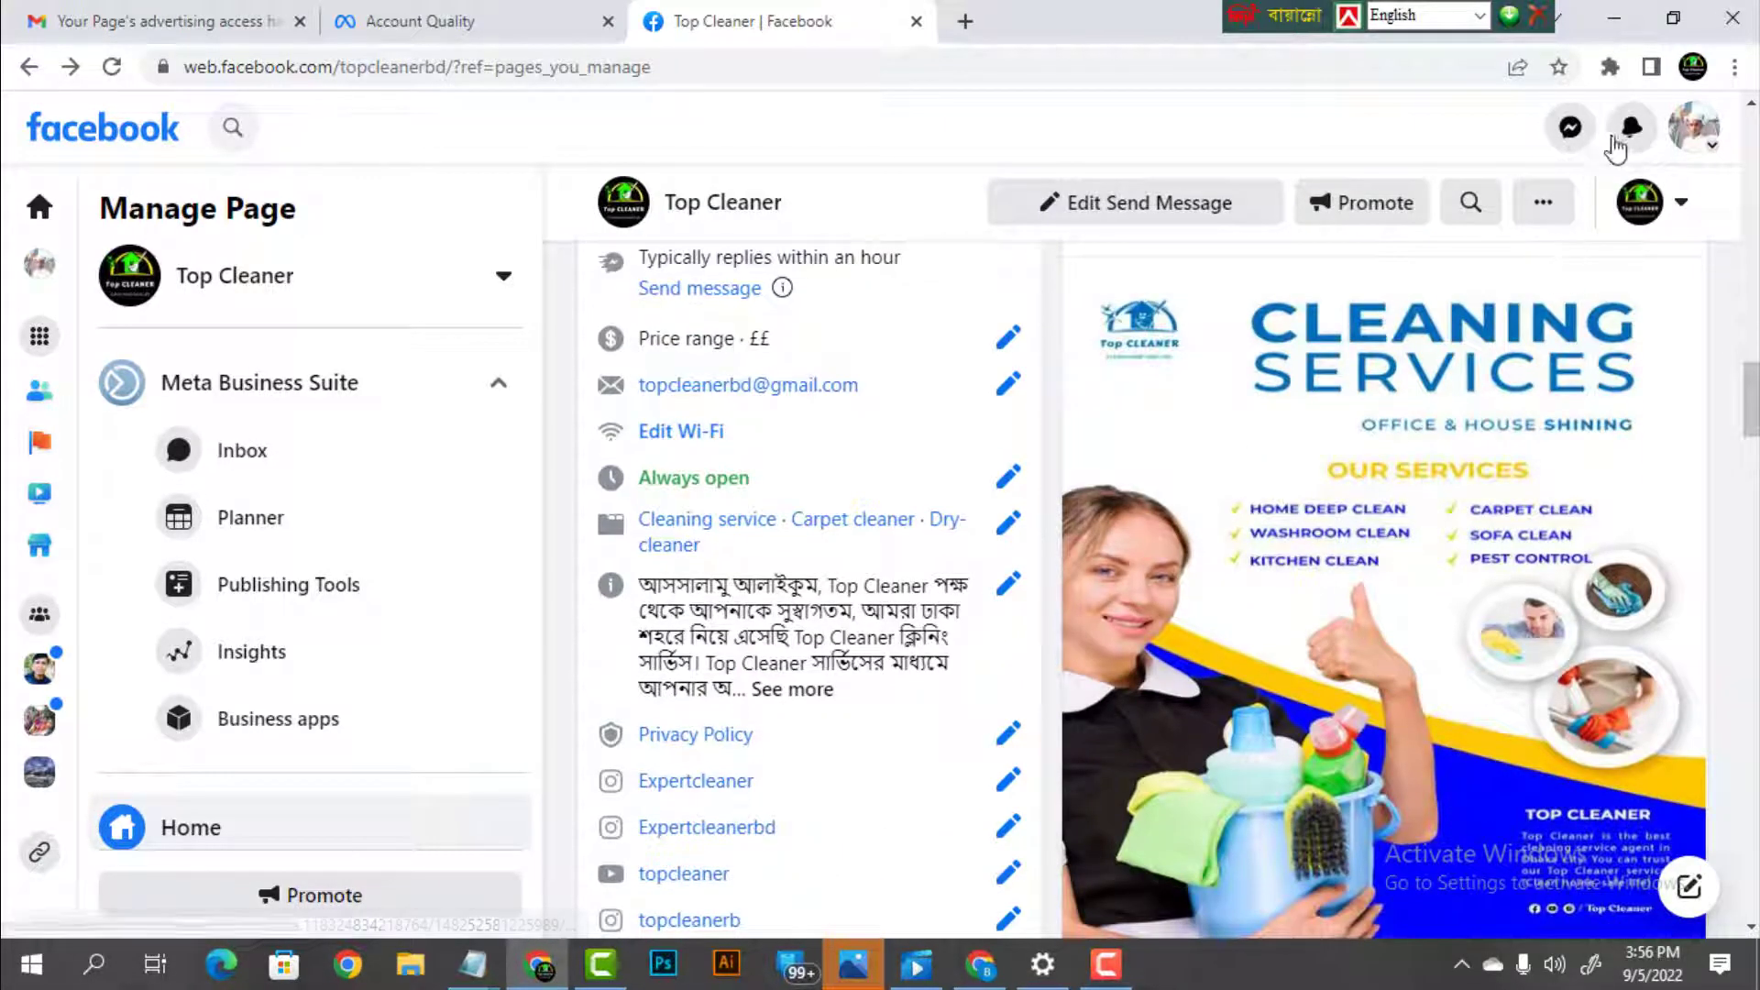
left_click(1634, 133)
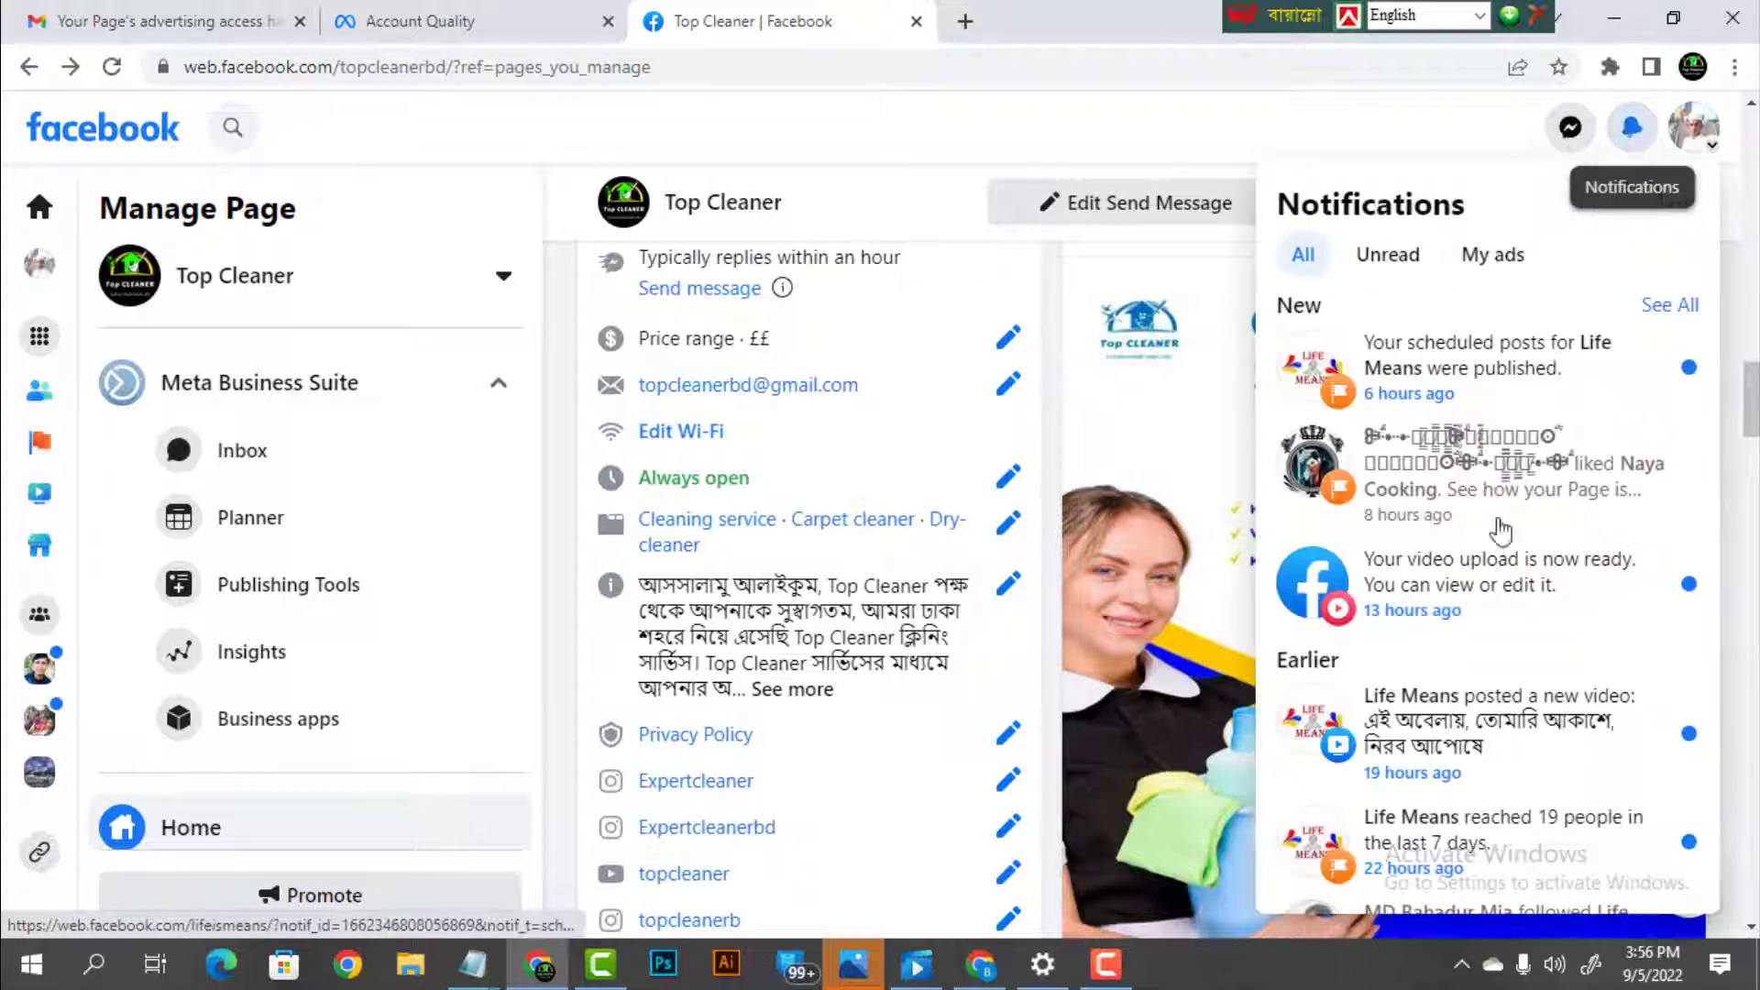
scroll(1459, 751, "down", 3)
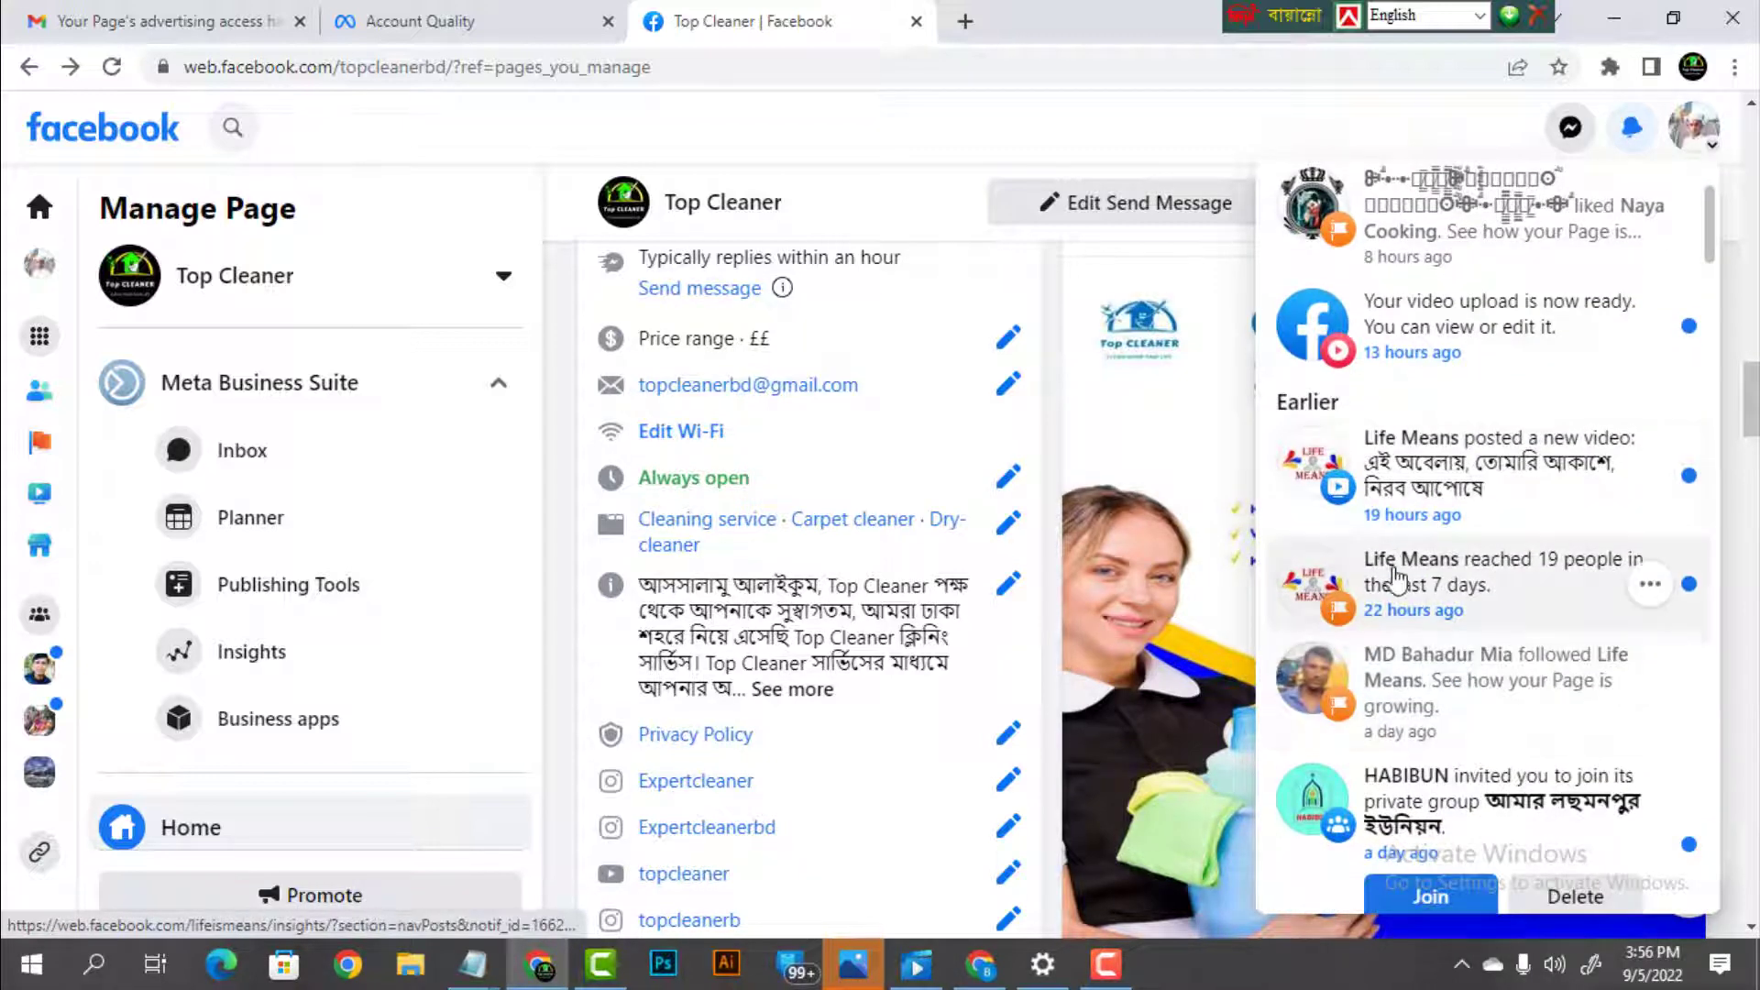
scroll(1433, 758, "up", 3)
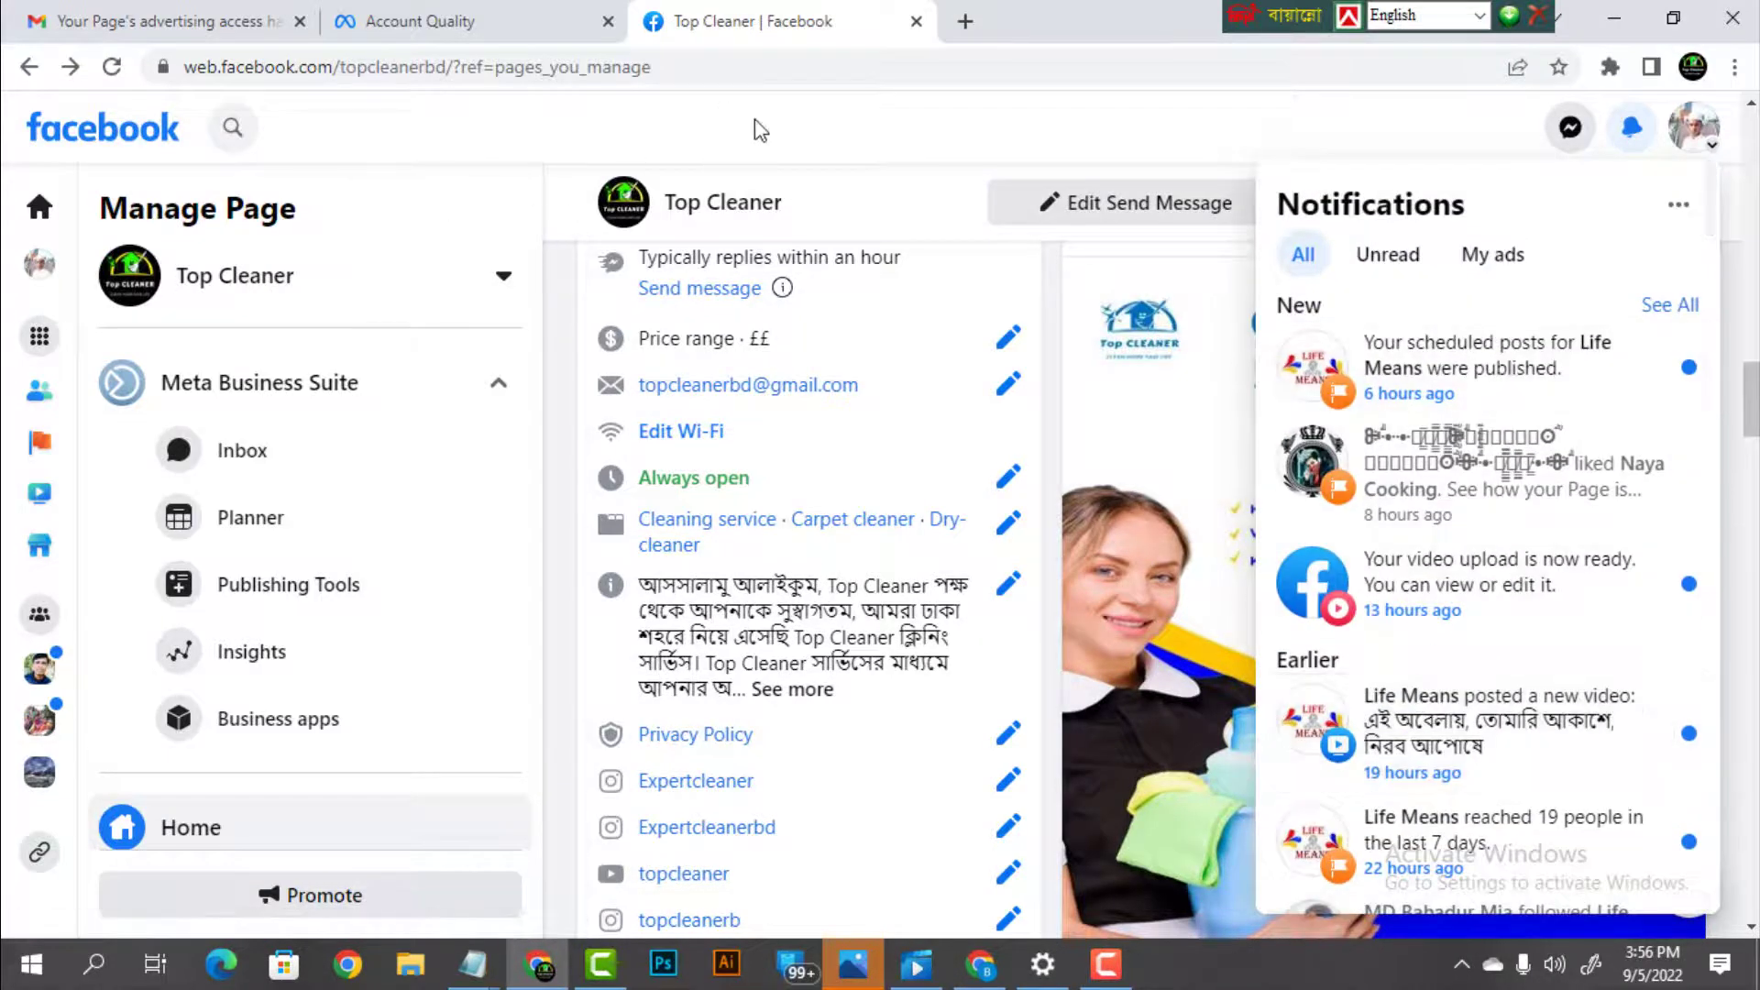
left_click(1061, 144)
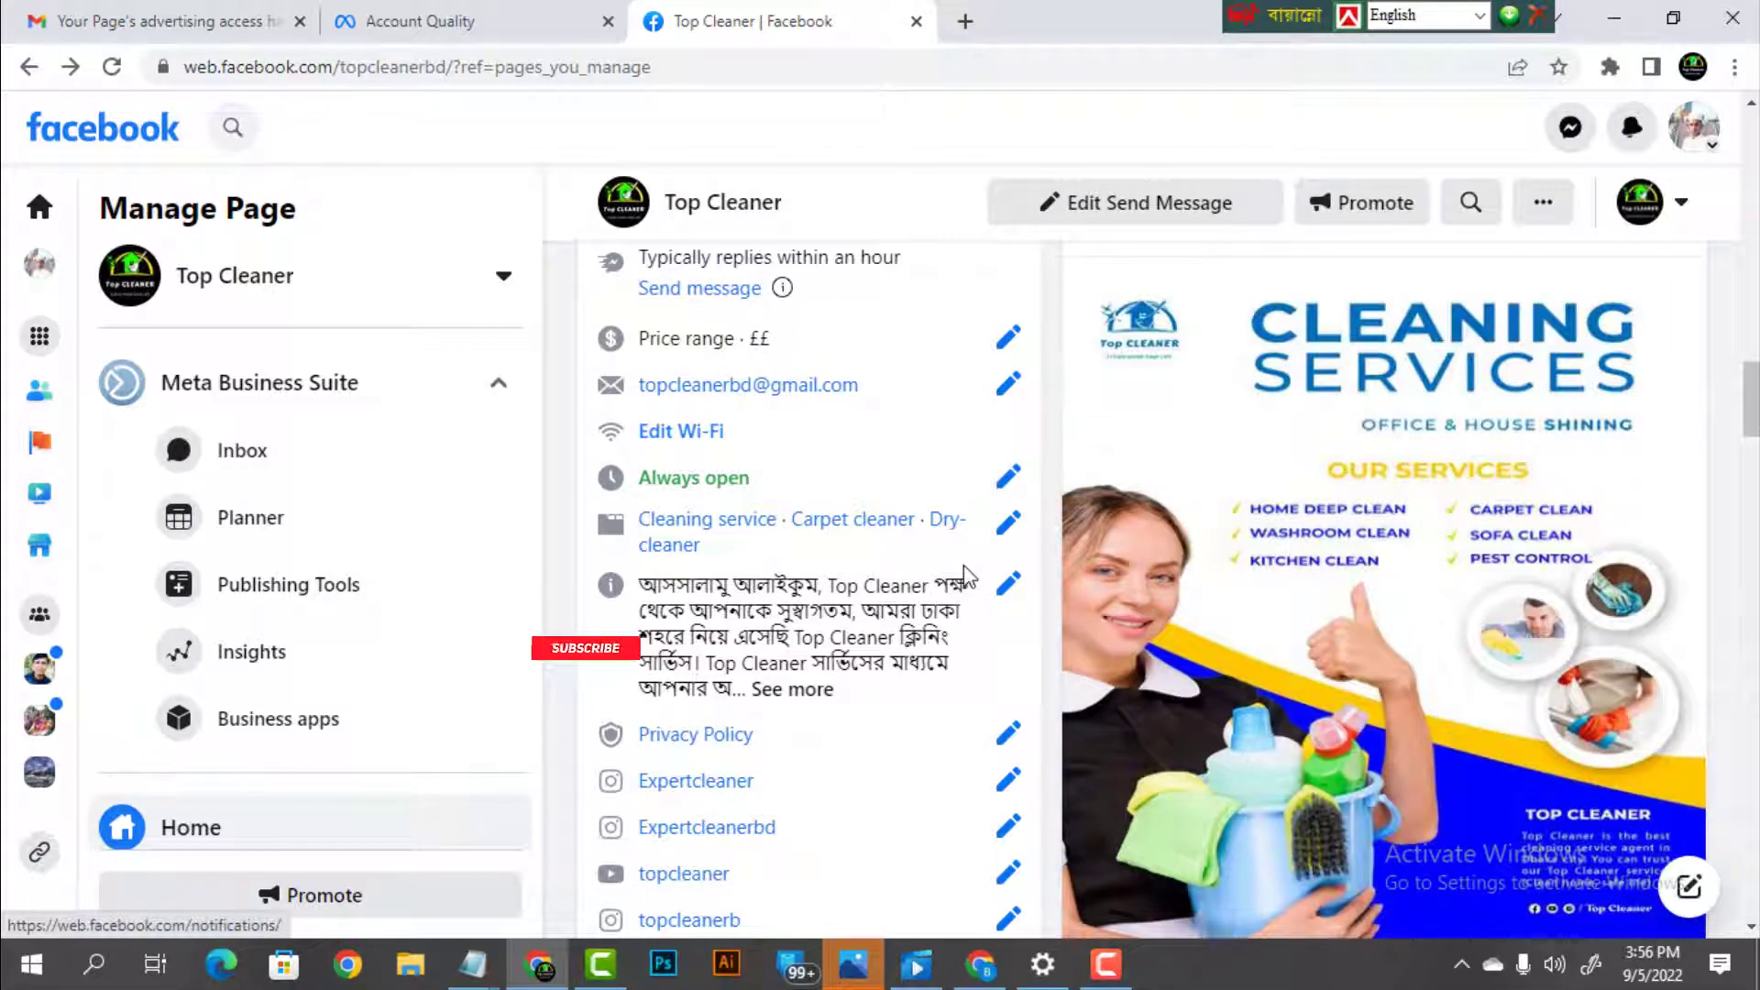
scroll(964, 575, "up", 6)
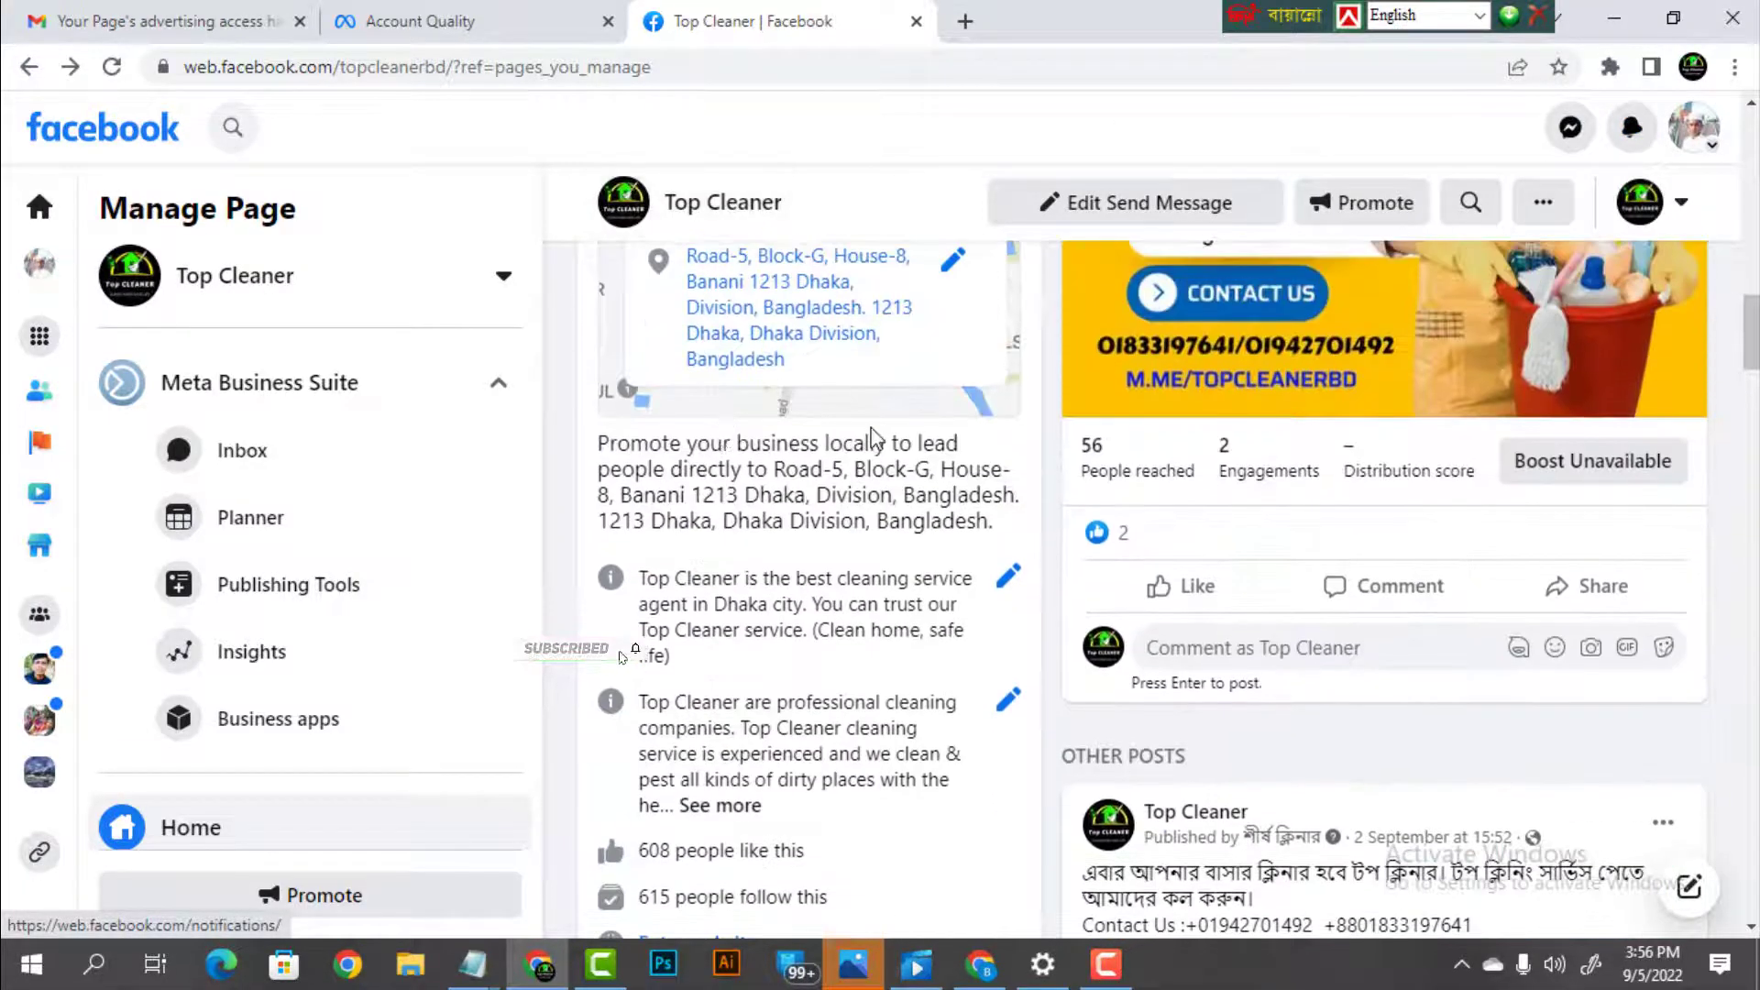
scroll(871, 438, "up", 10)
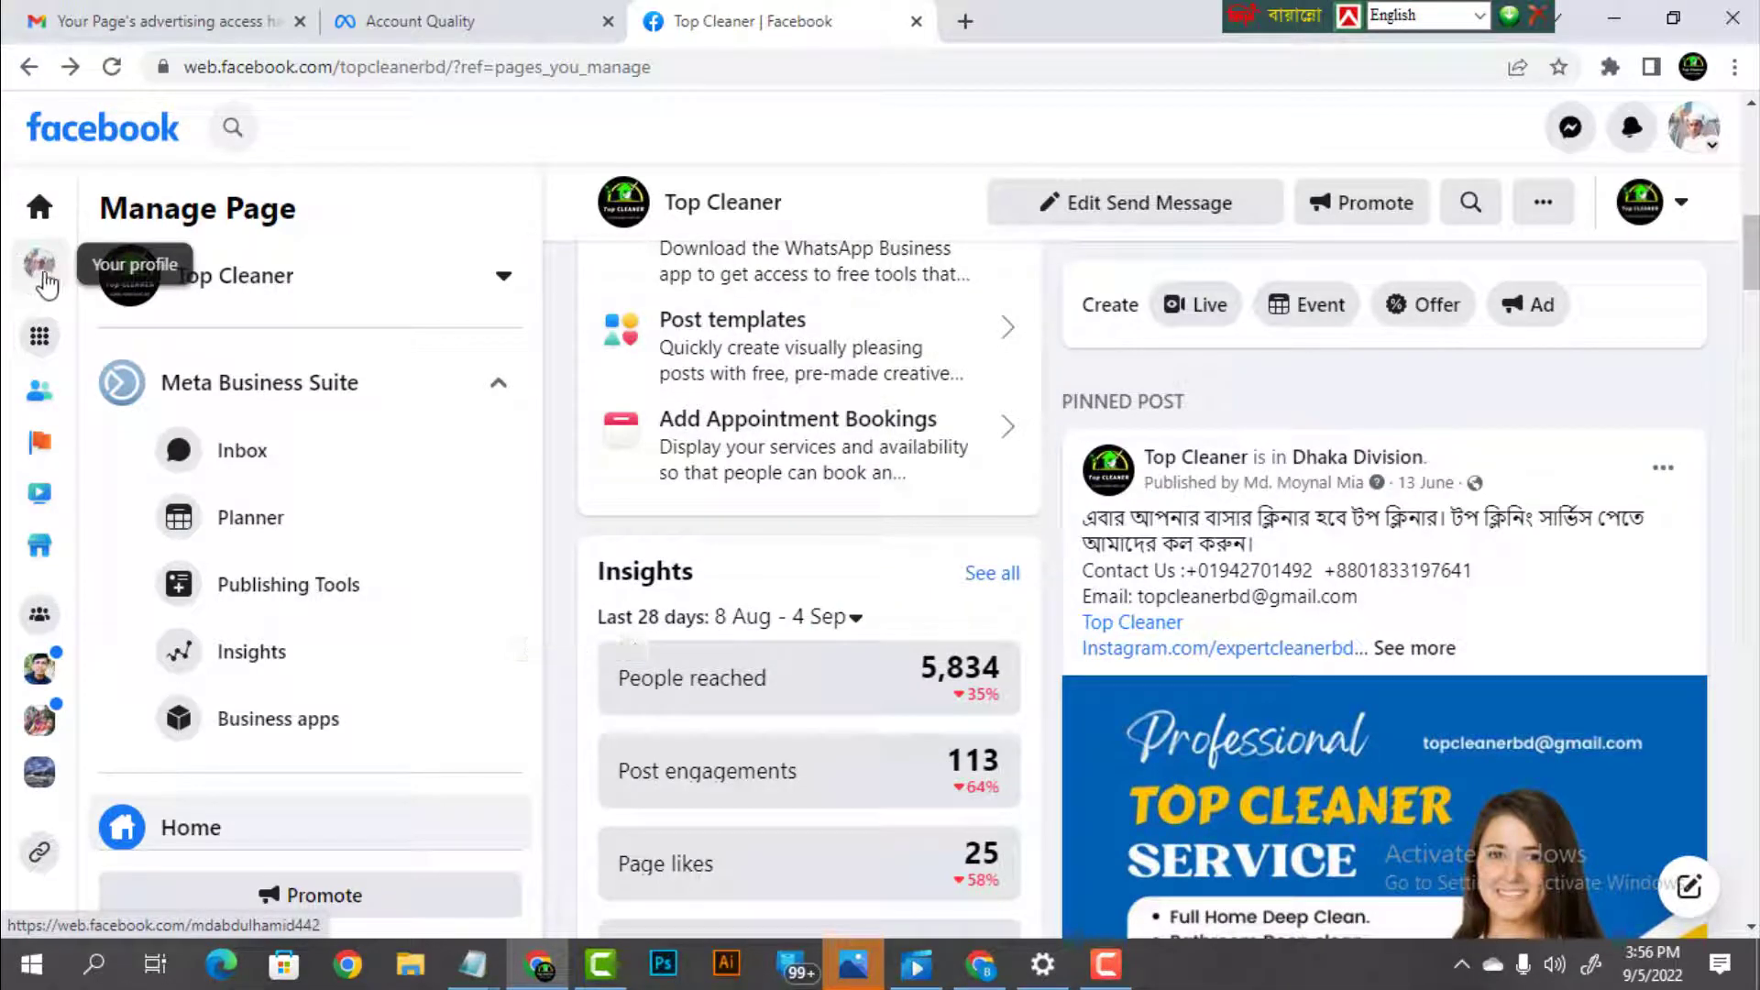
Reread the email's option to request another review in Gmail, and check the Facebook account's advertising status in Account Quality
left_click(151, 22)
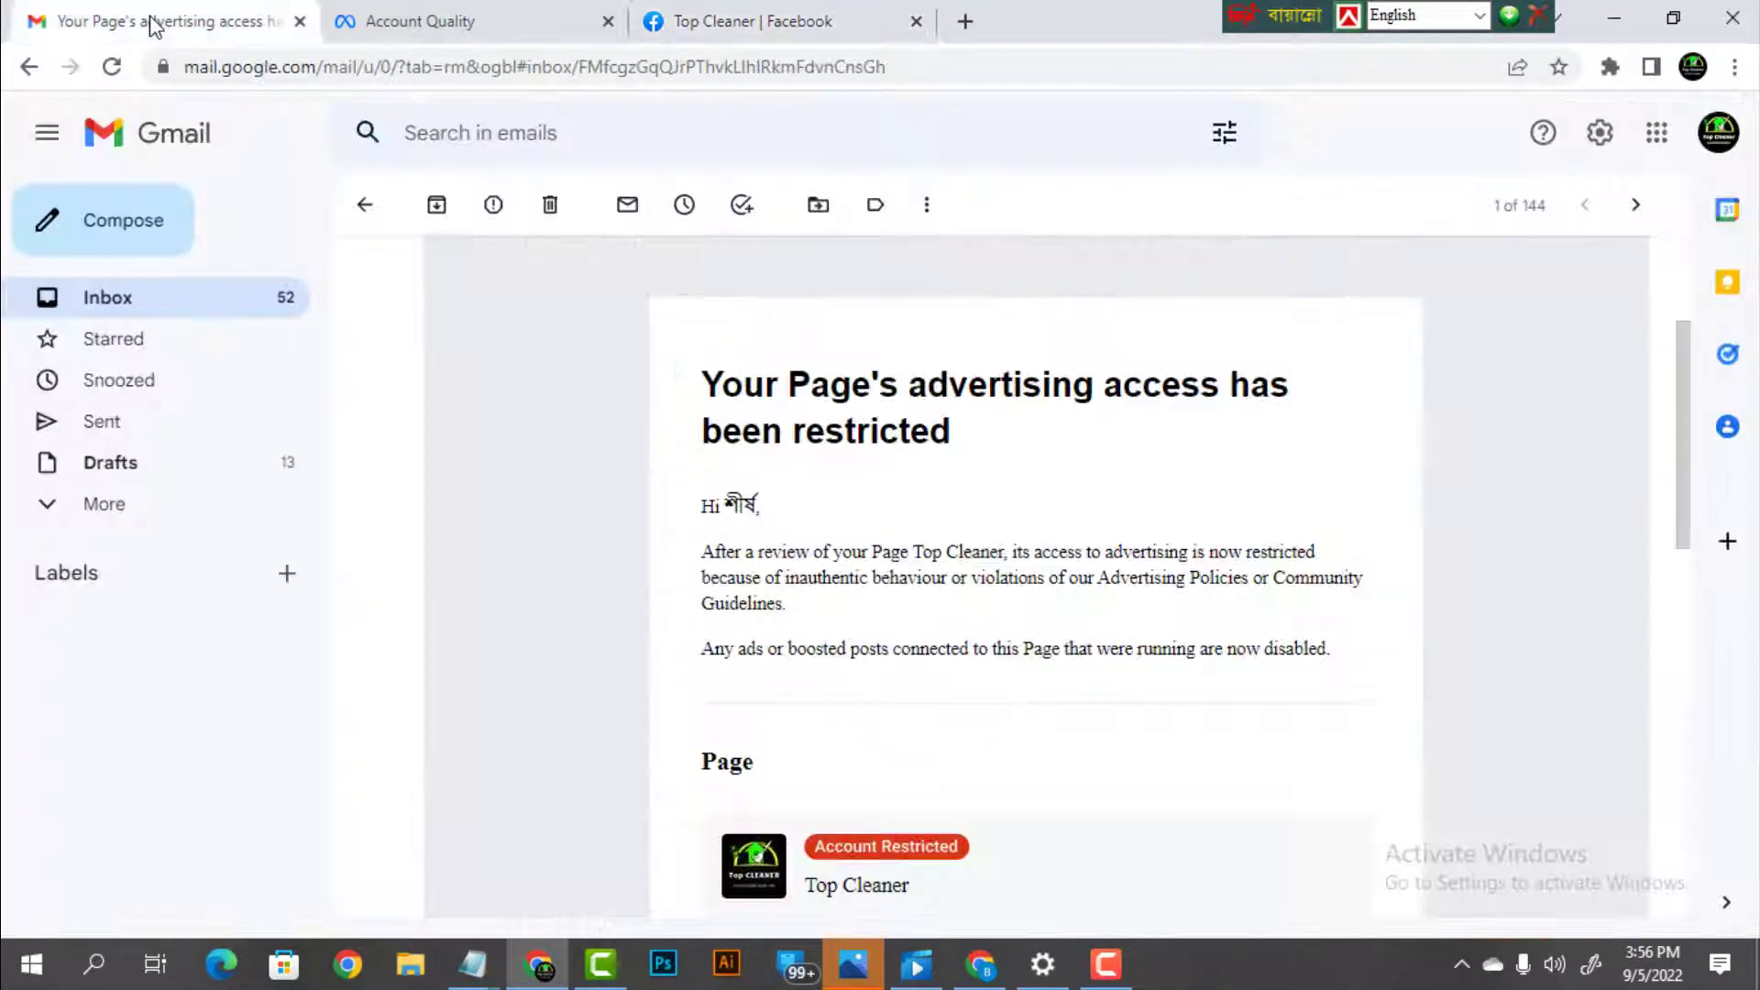
scroll(897, 582, "down", 8)
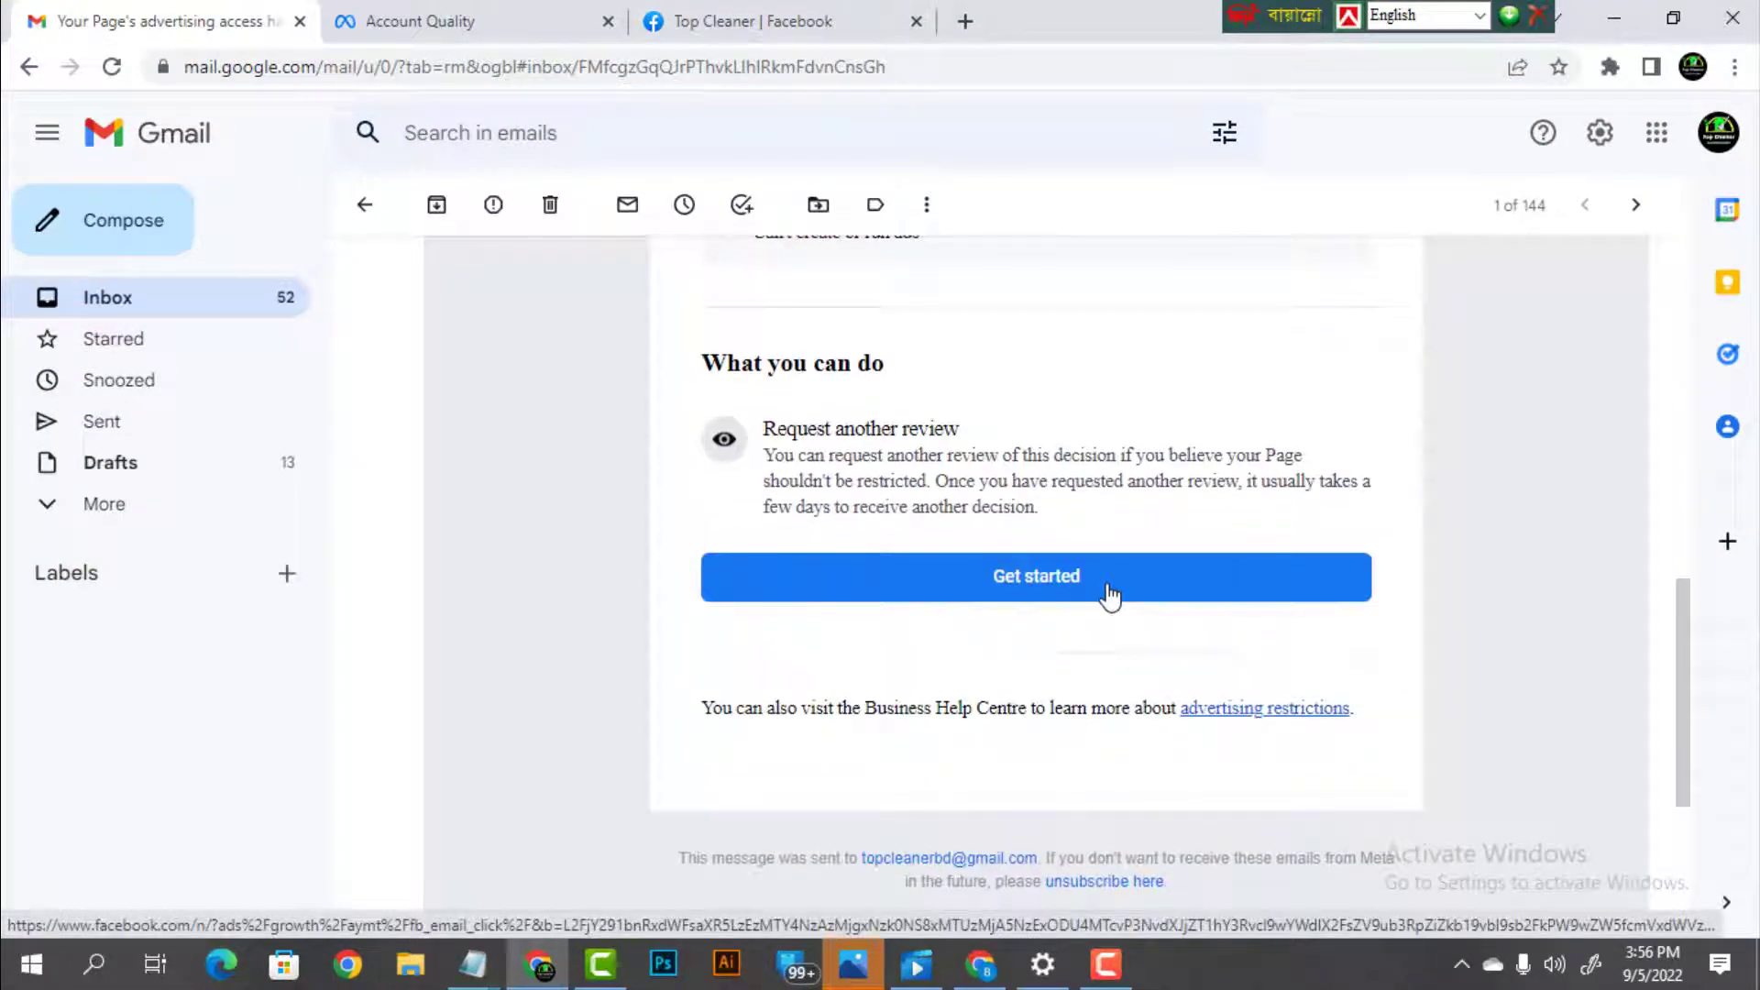
left_click(409, 15)
scroll(770, 363, "up", 3)
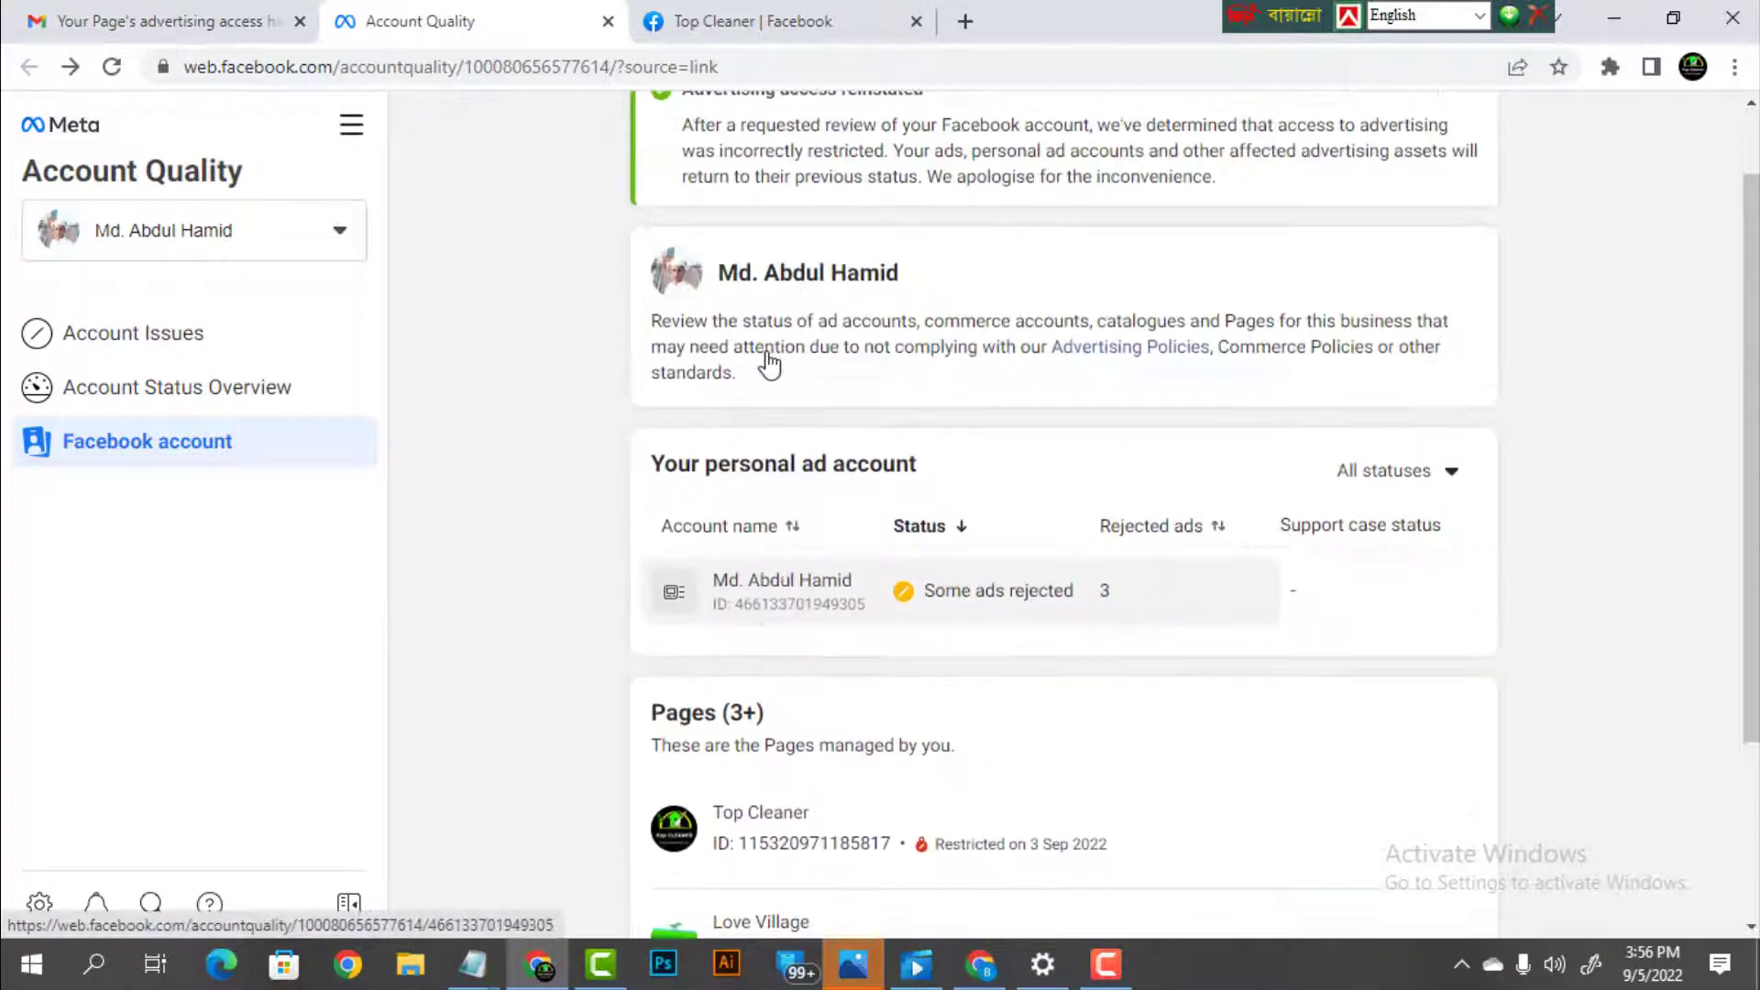
scroll(595, 231, "up", 1)
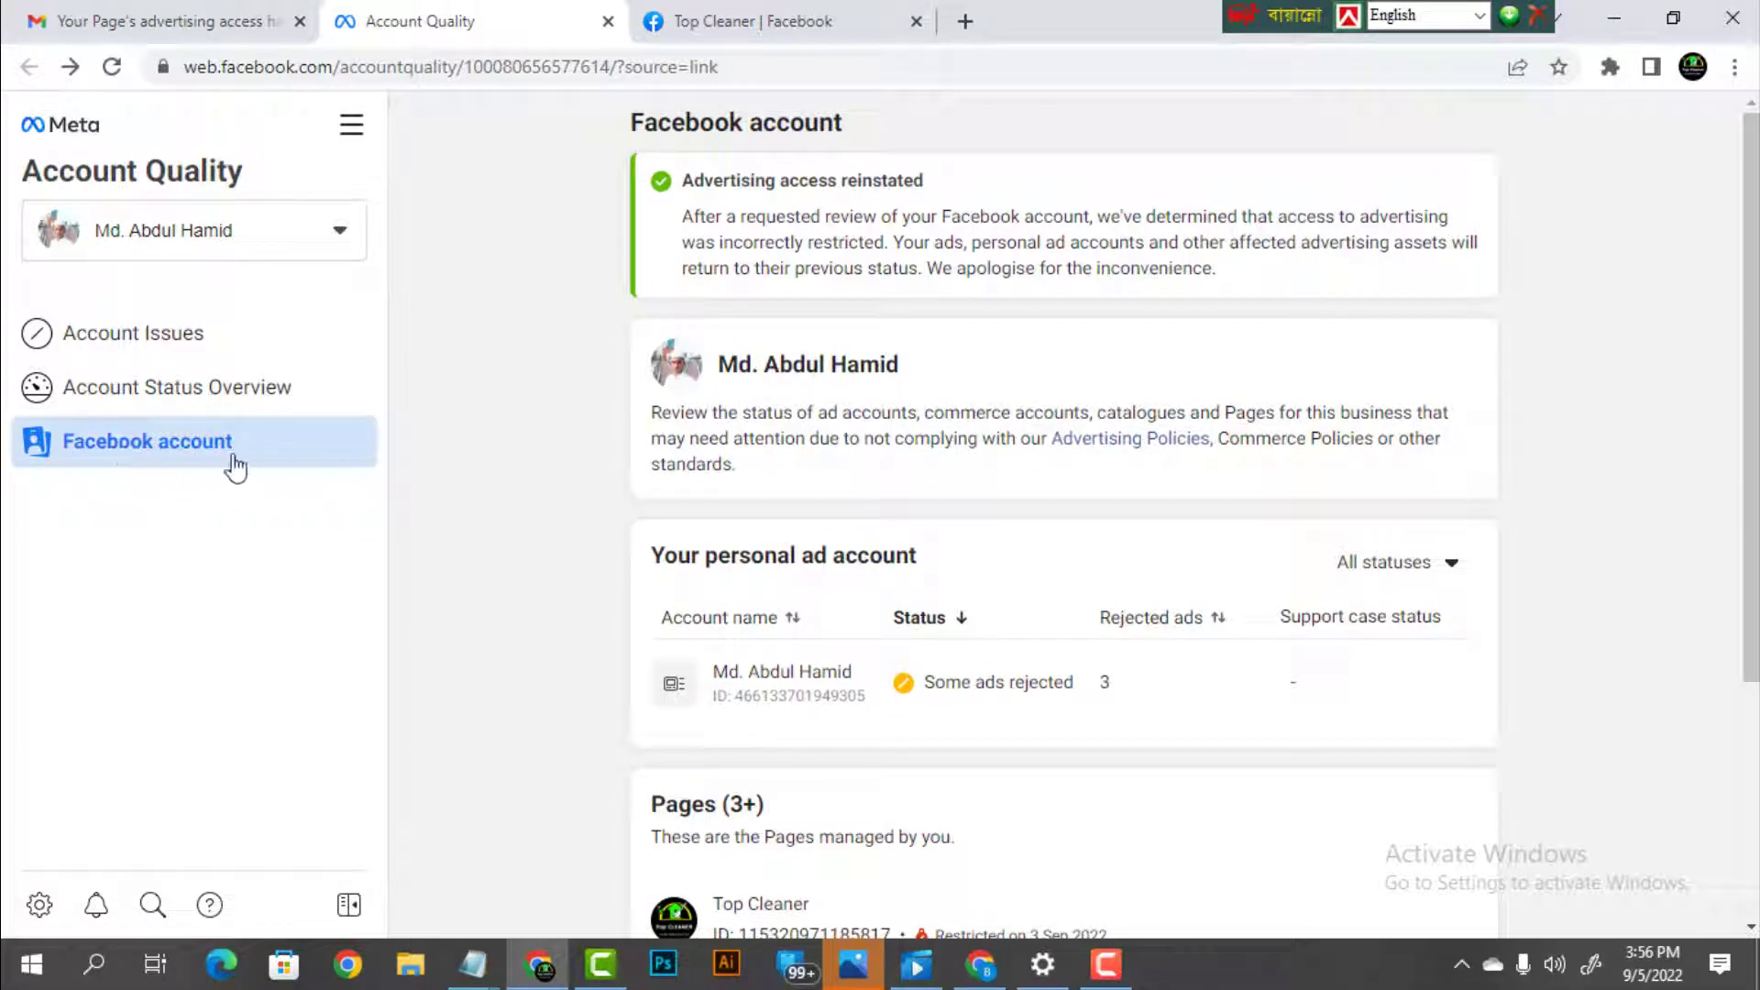
Expand the full list of managed Pages in Account Quality and compare the Pages' restriction status with that of the personal ad account
scroll(880, 536, "down", 4)
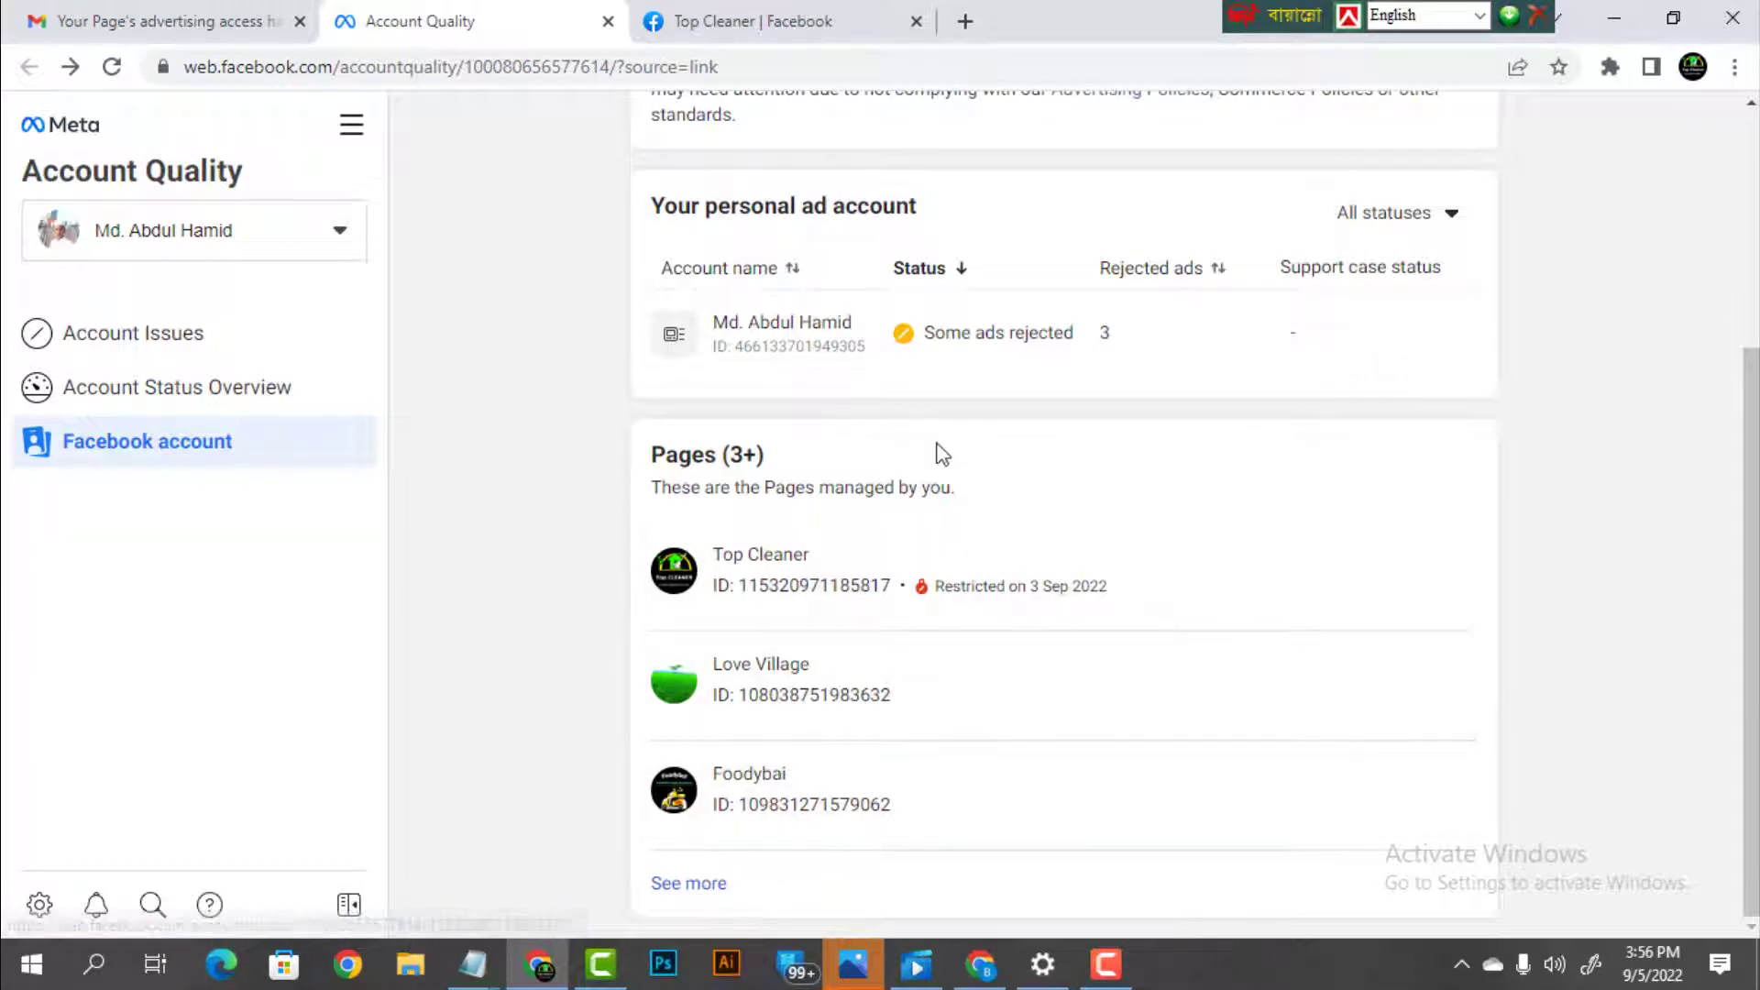
left_click(719, 910)
scroll(848, 669, "down", 2)
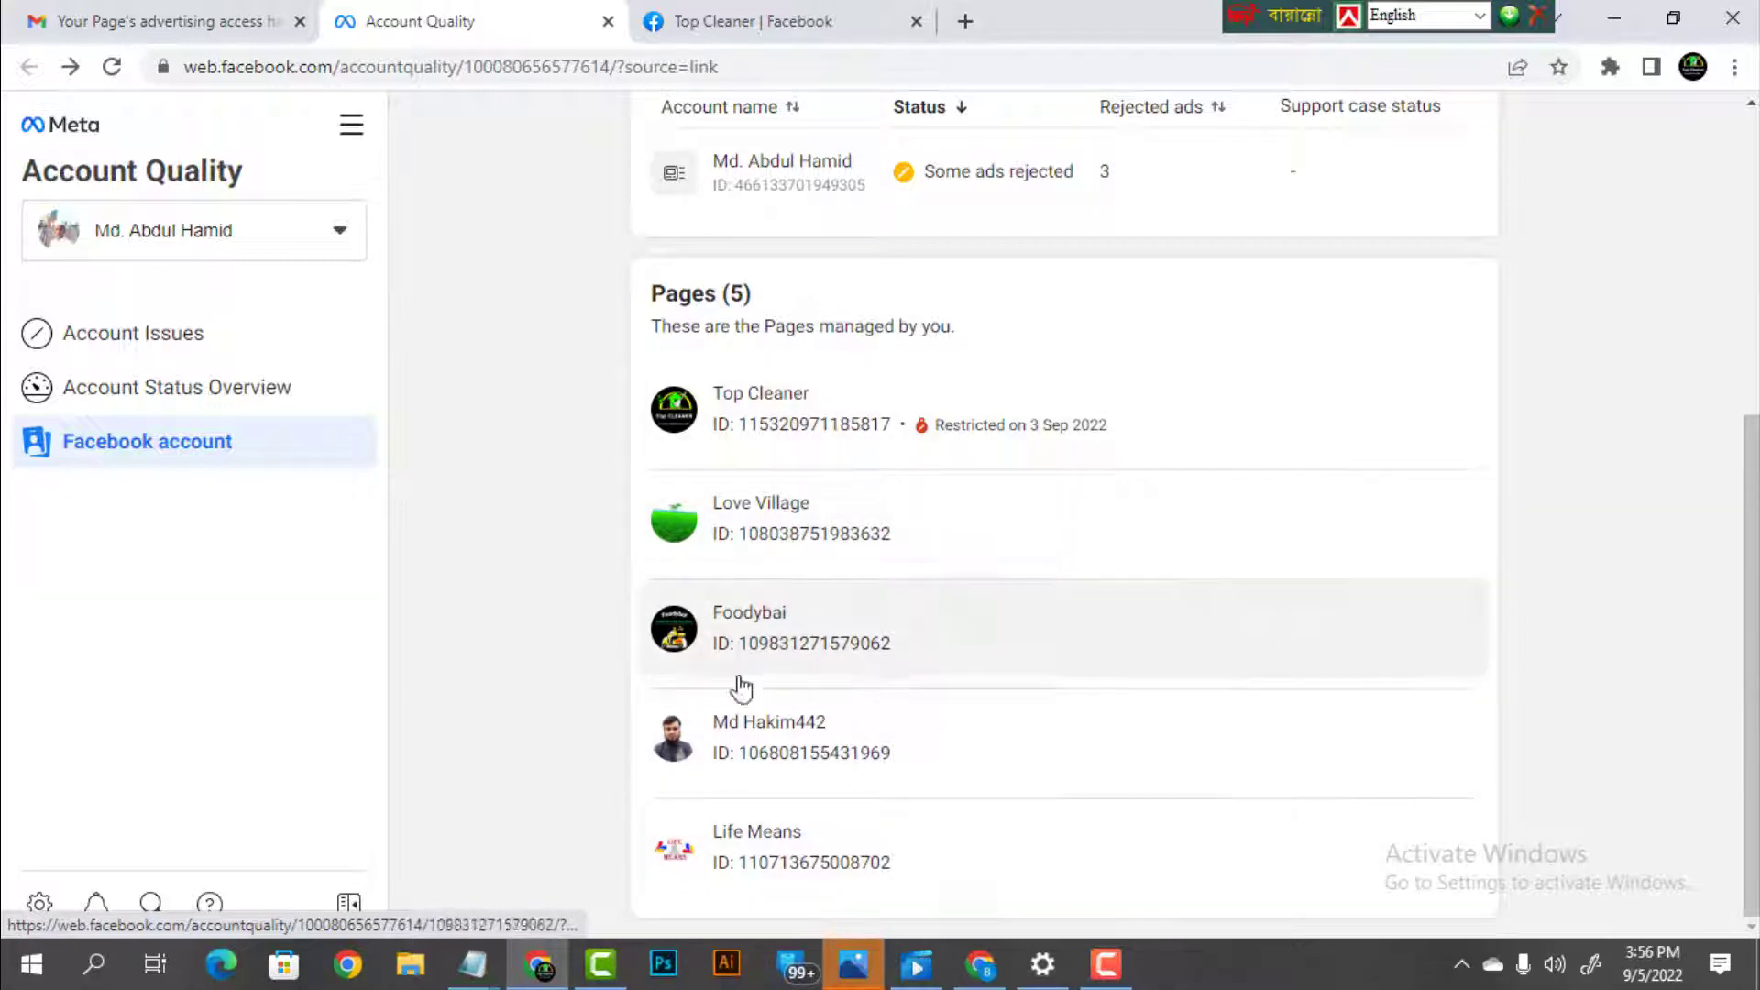
scroll(754, 864, "up", 4)
scroll(948, 654, "down", 3)
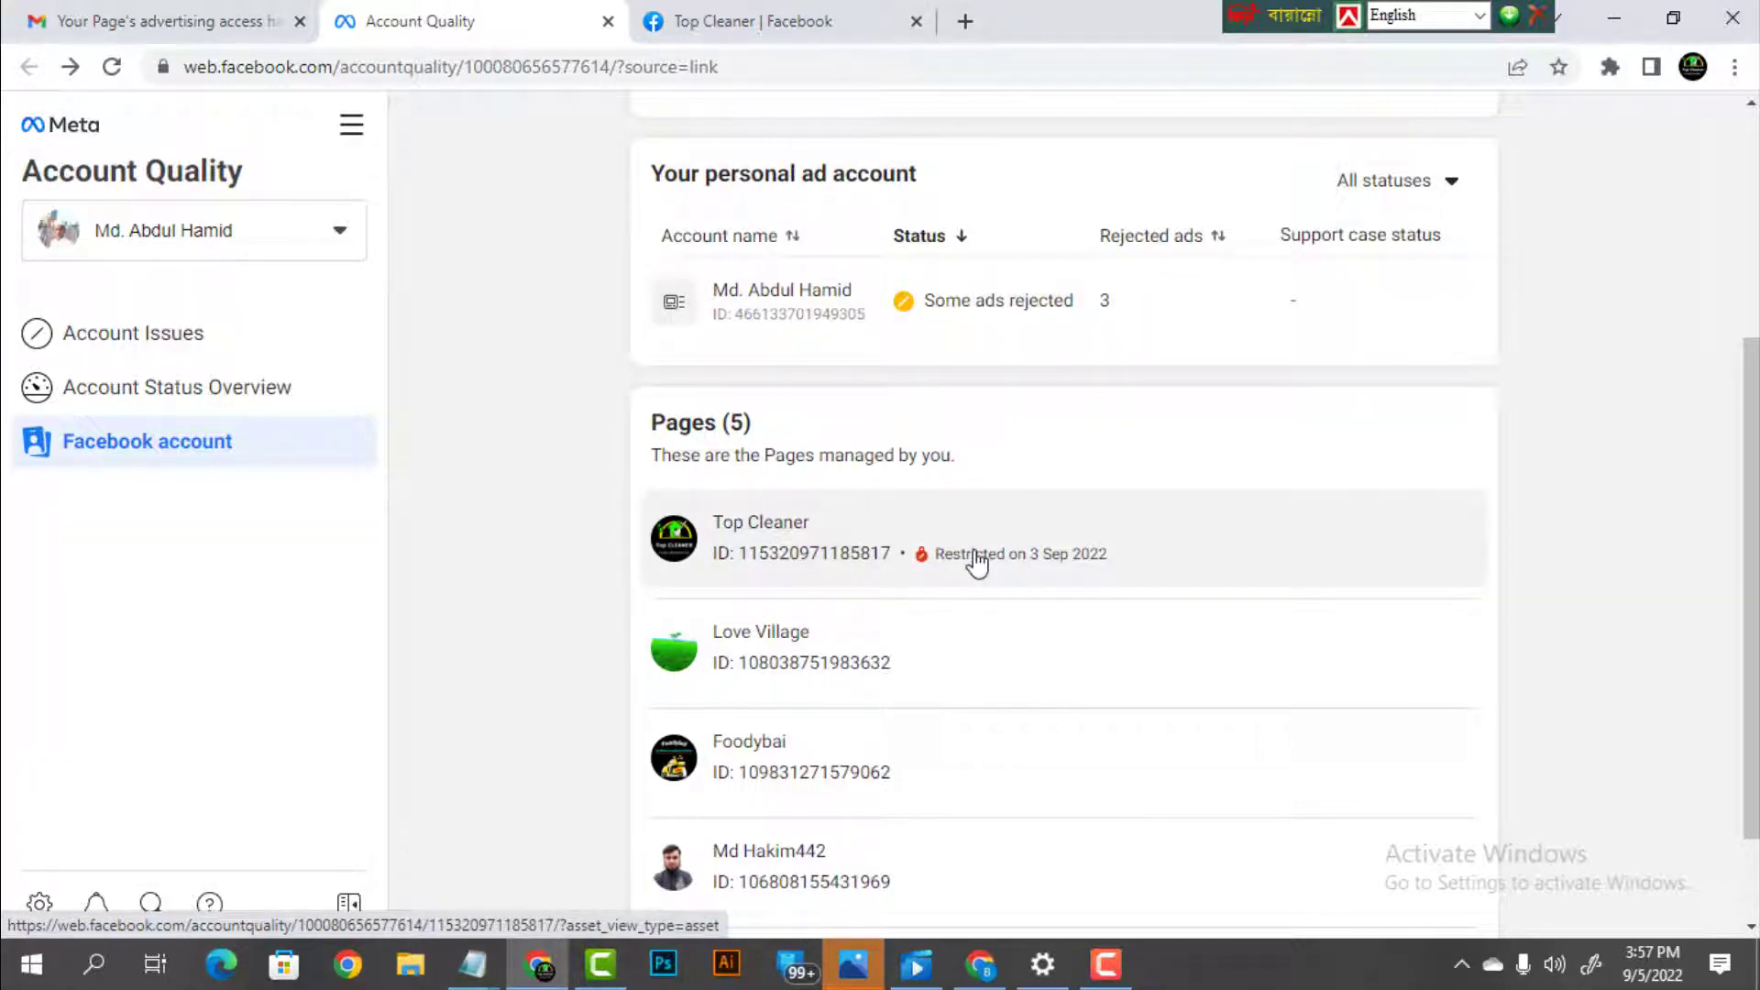
scroll(962, 385, "up", 3)
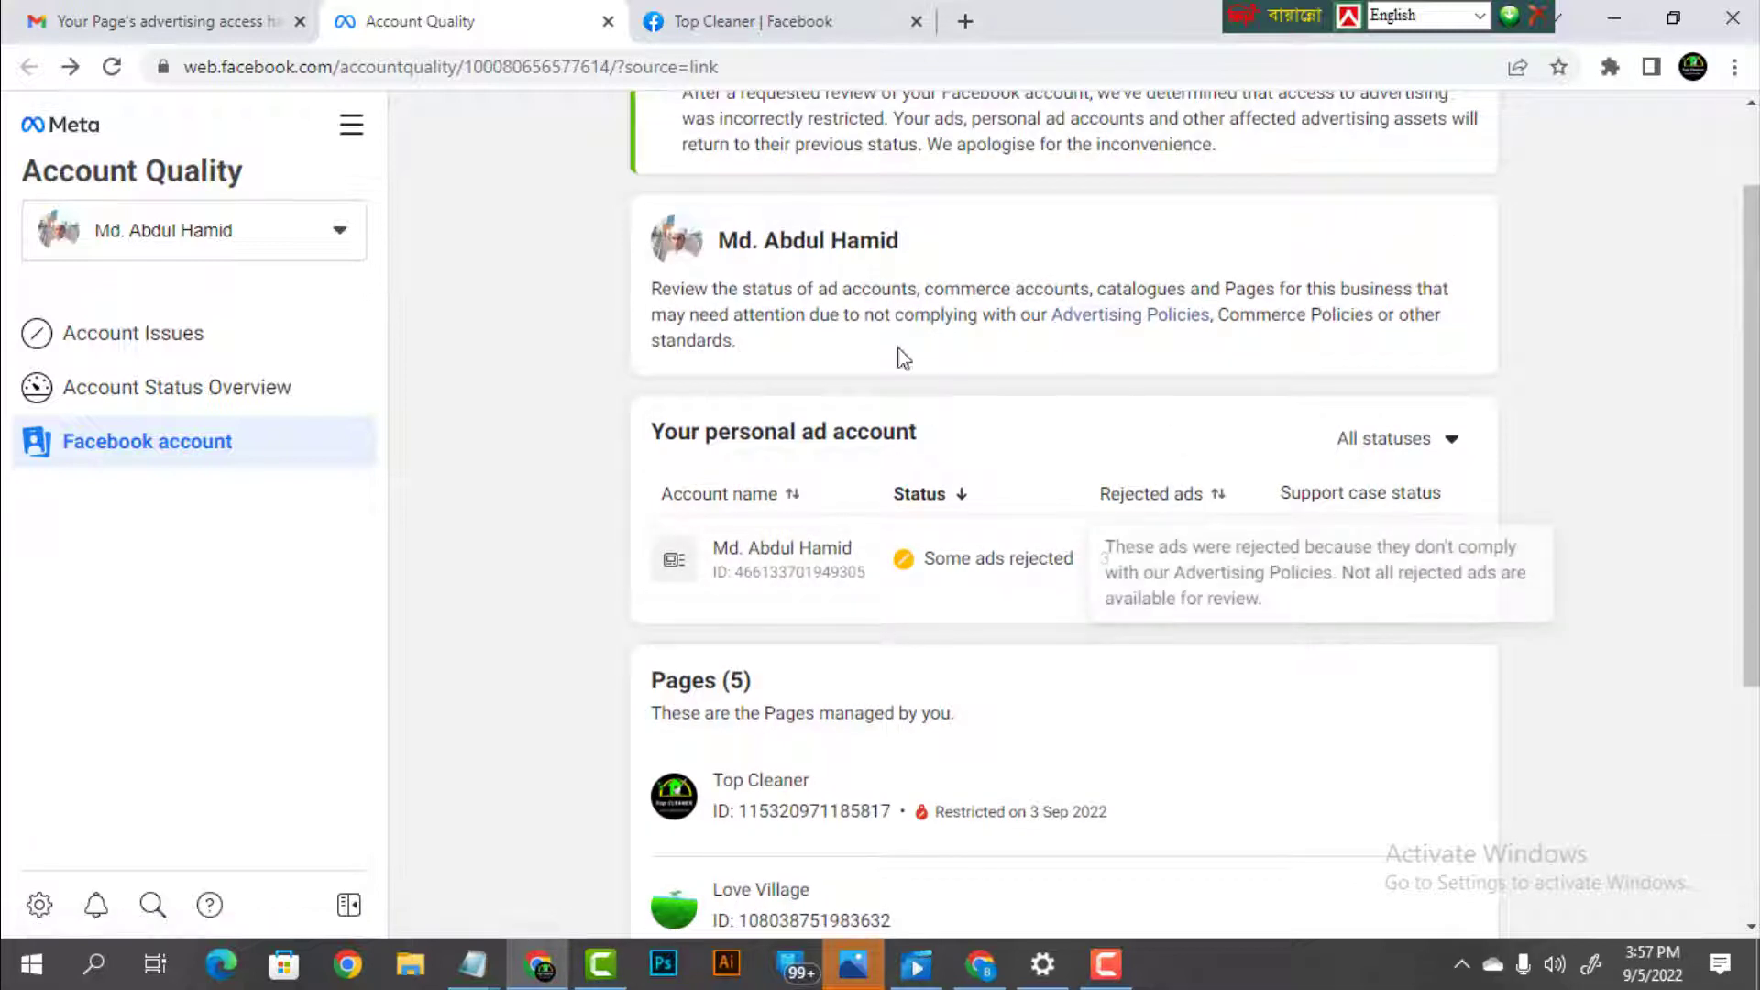
scroll(942, 538, "down", 3)
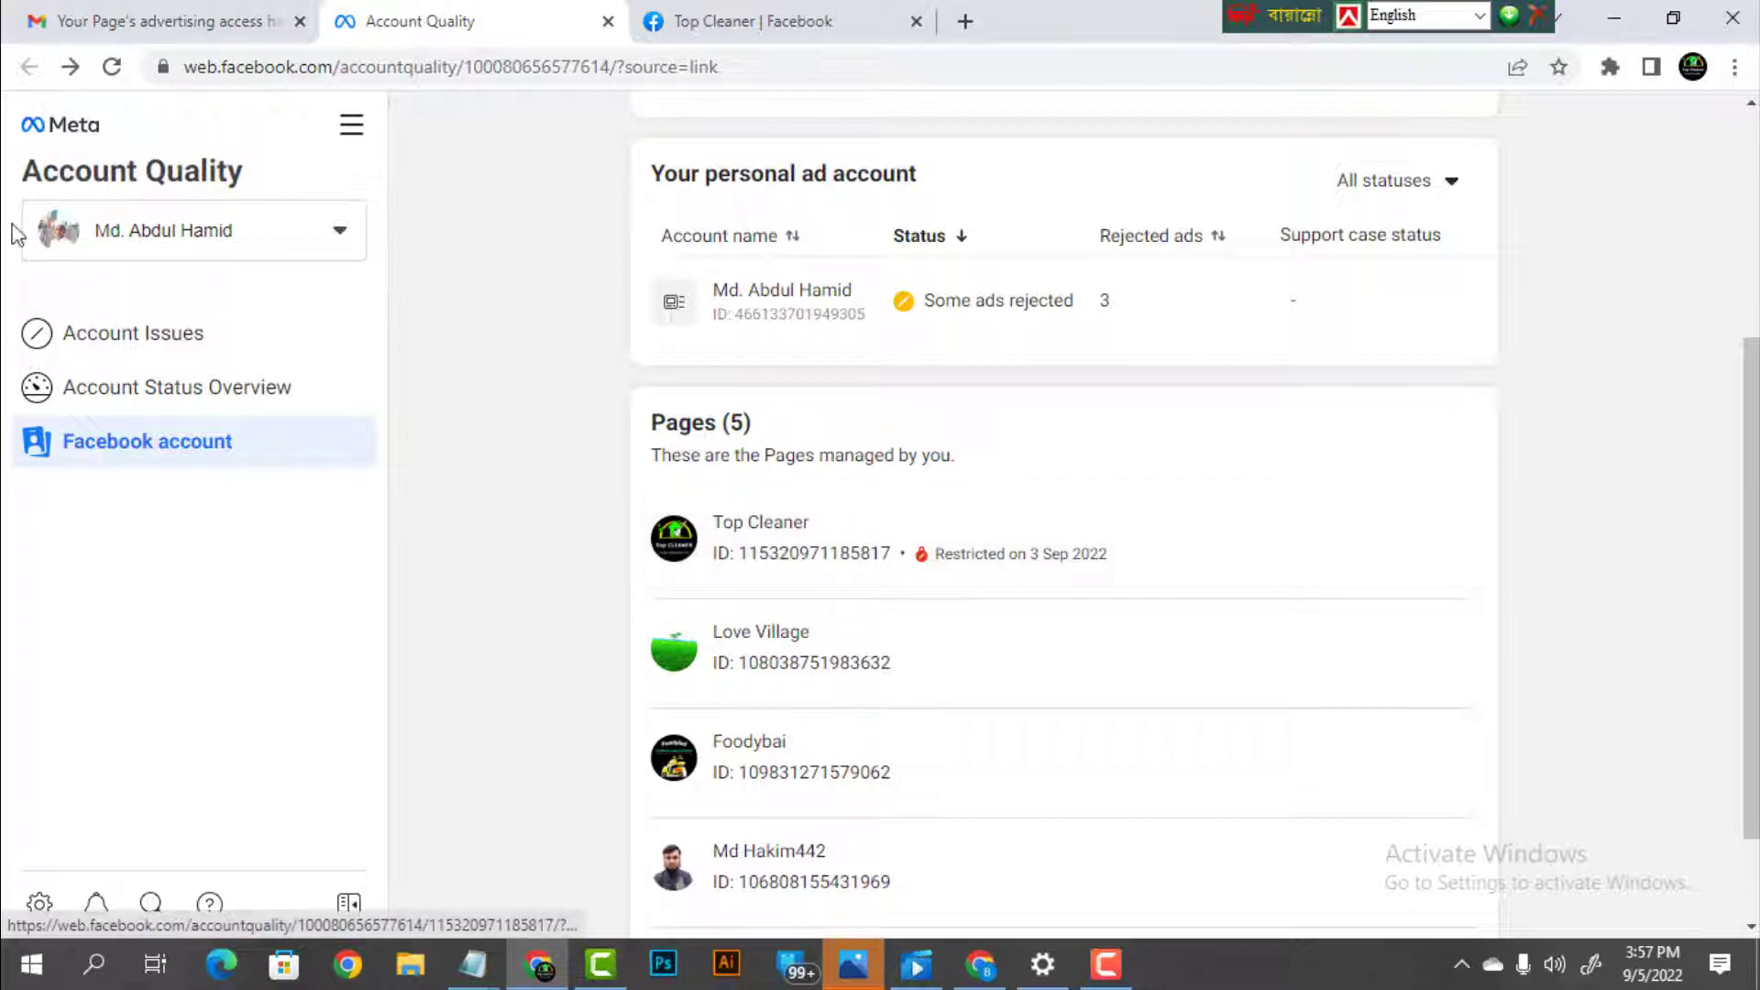
left_click(747, 341)
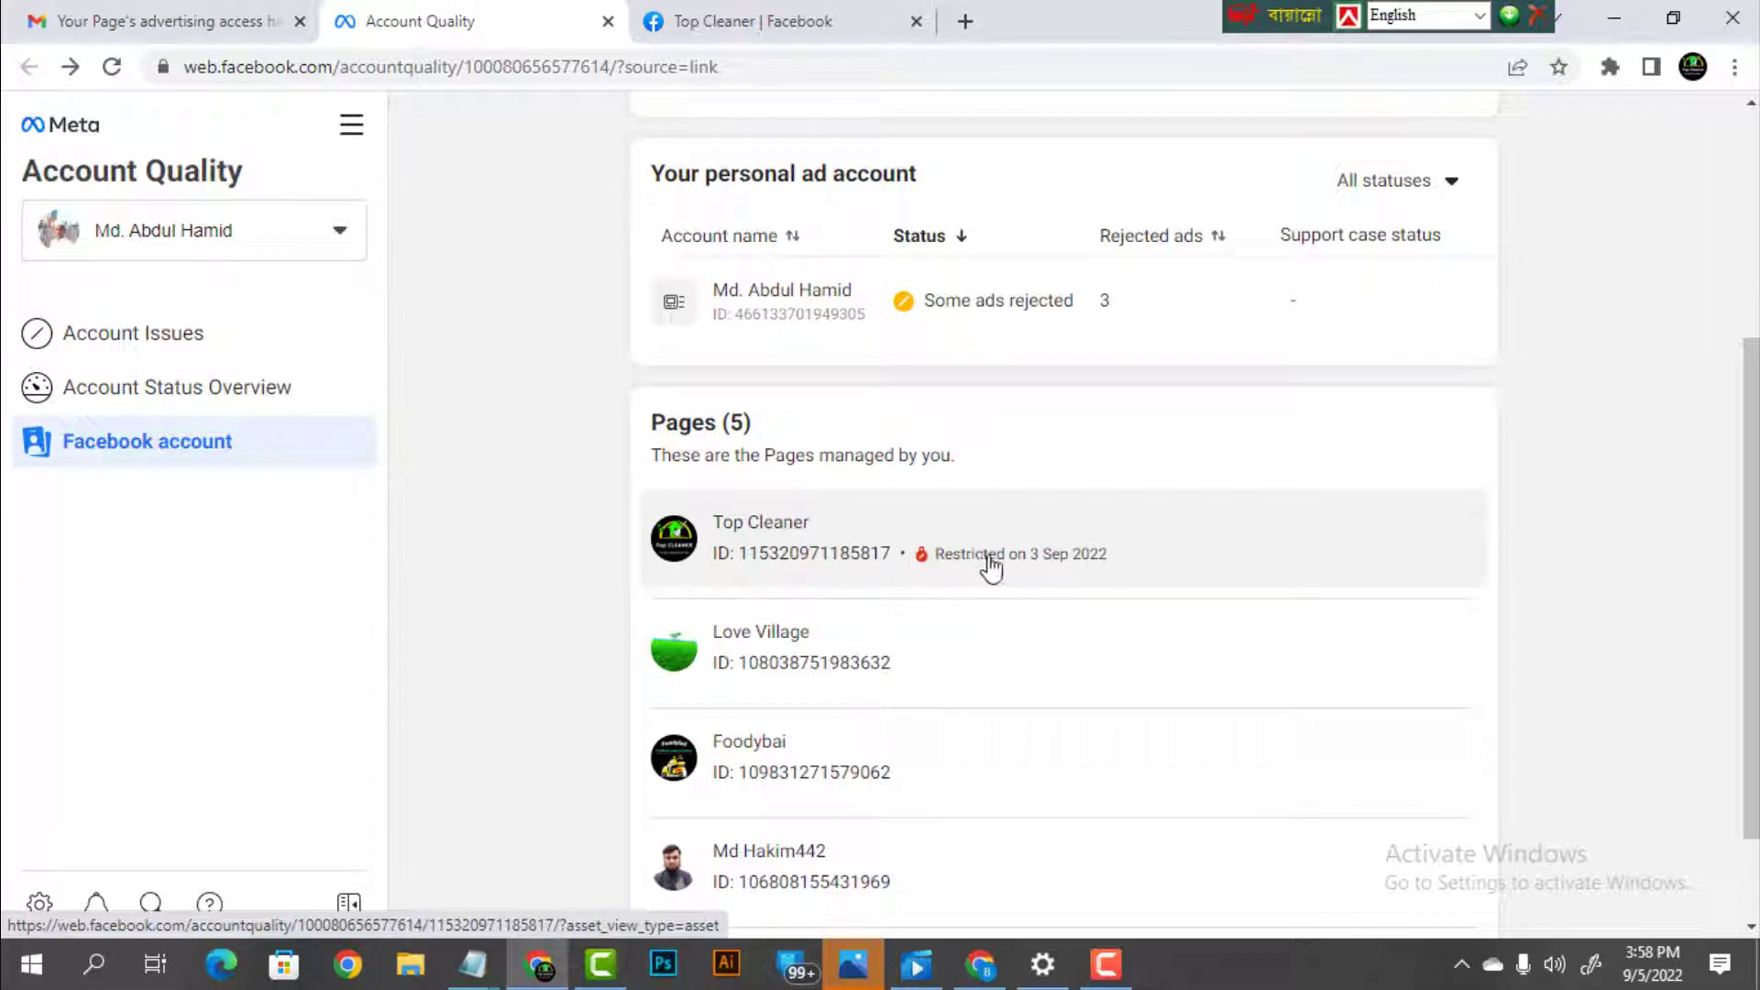
Switch back to Gmail and look over the restriction email down to its Get started link for requesting a review
left_click(180, 30)
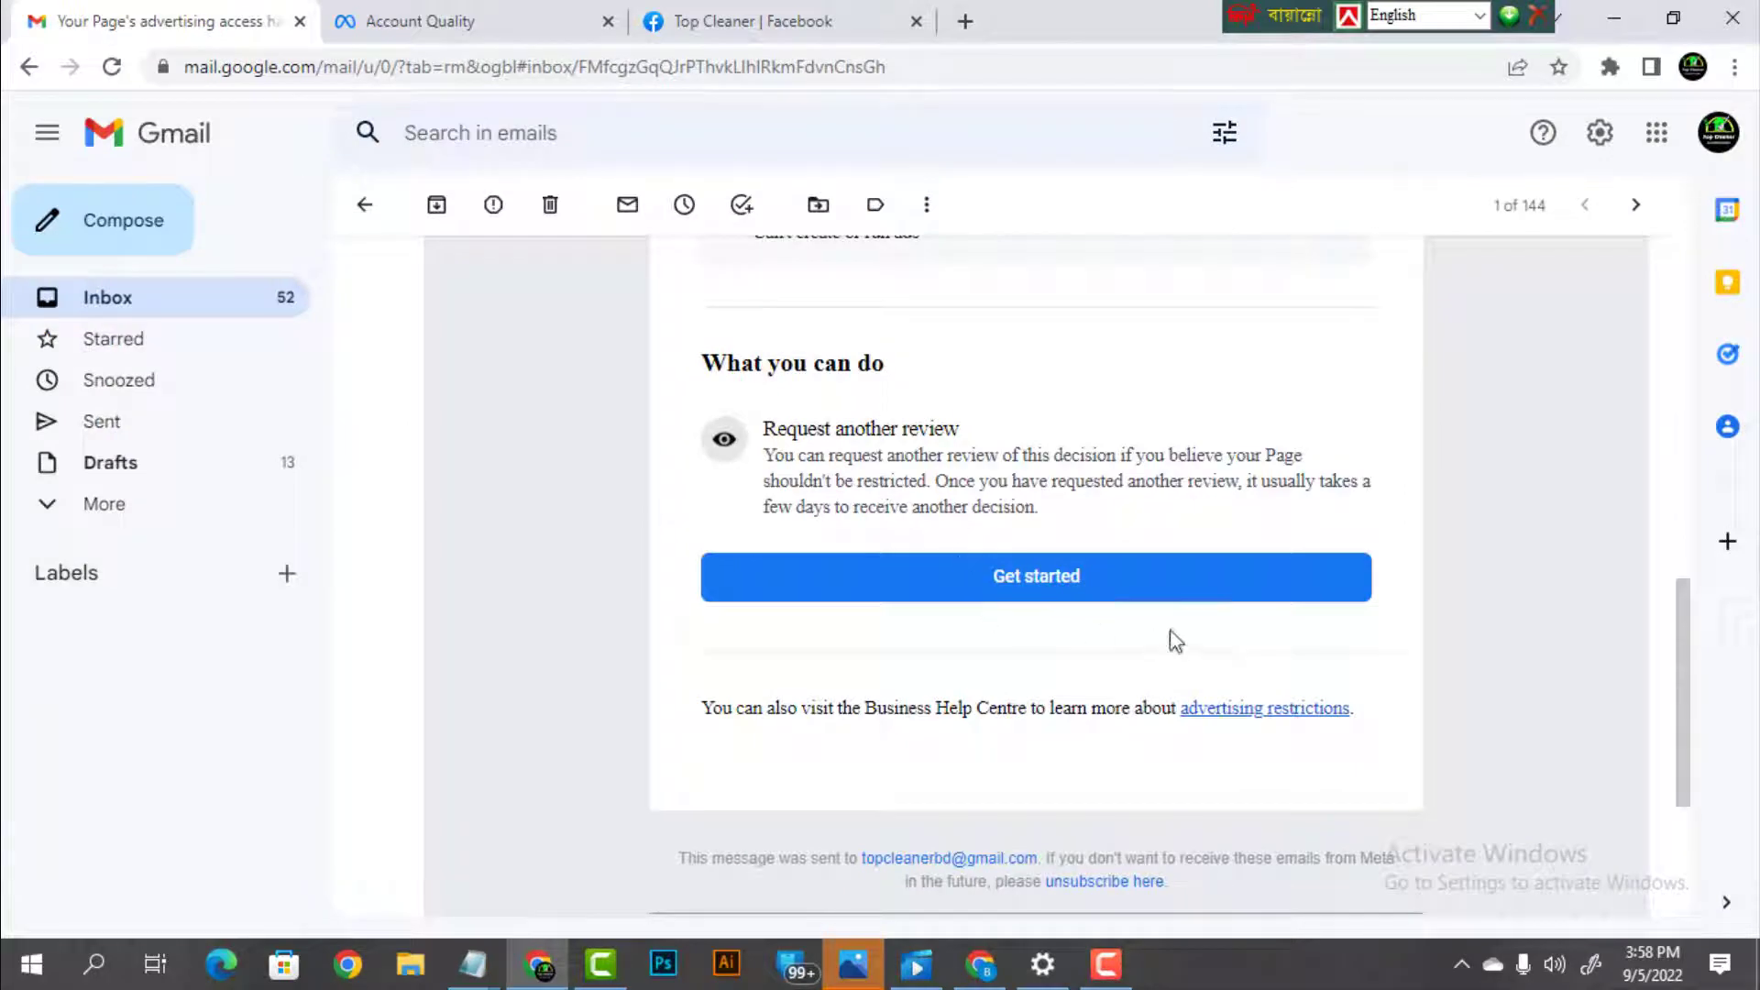
scroll(1171, 613, "up", 4)
scroll(1068, 662, "down", 5)
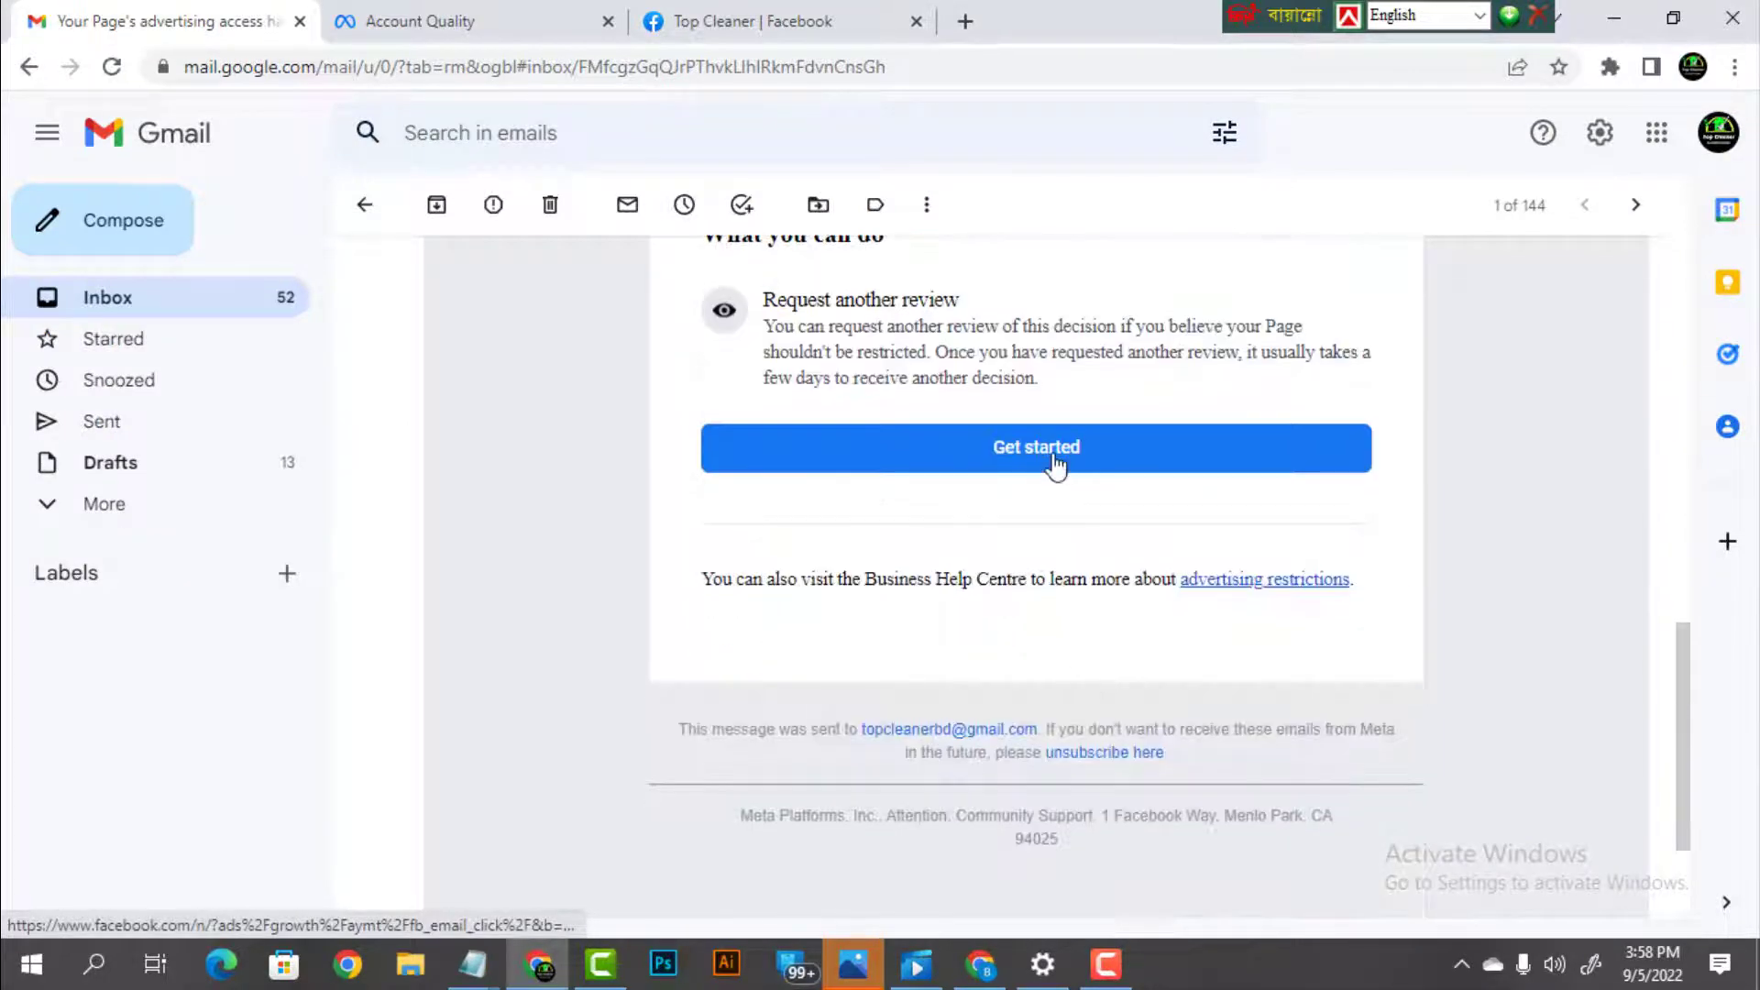
Switch to the Top Cleaner Facebook Page and look through the account's new and earlier notifications
left_click(723, 22)
scroll(1375, 367, "down", 10)
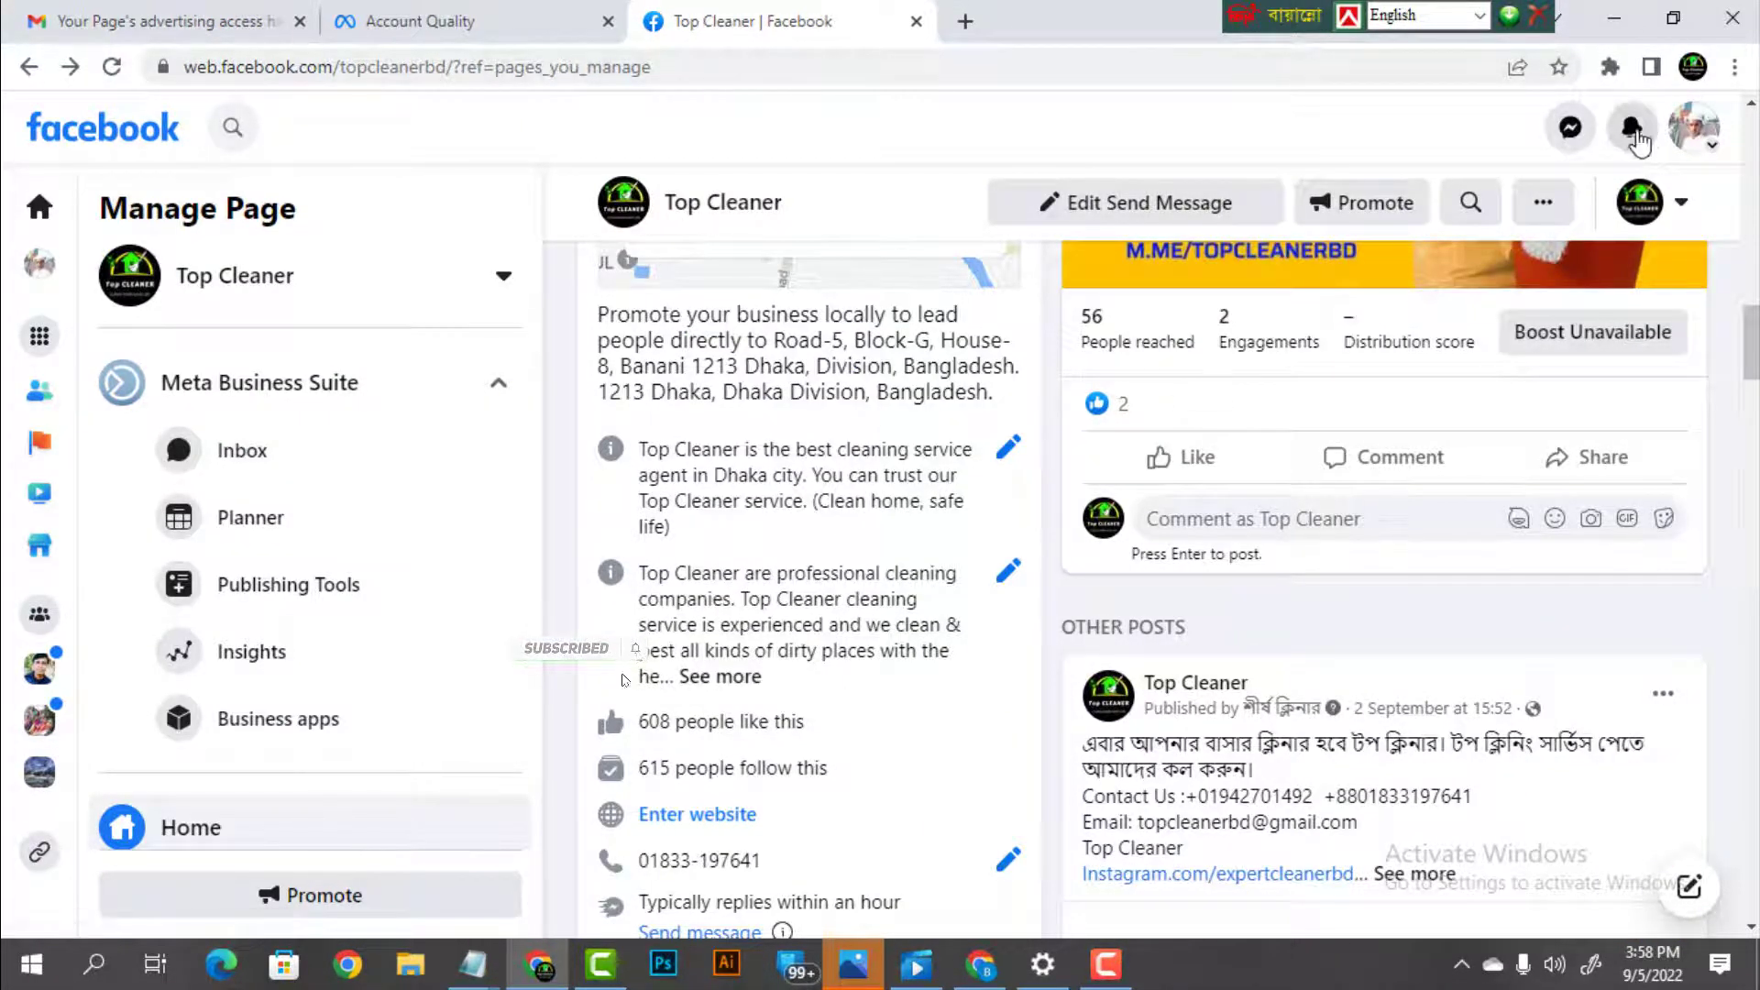
left_click(1636, 135)
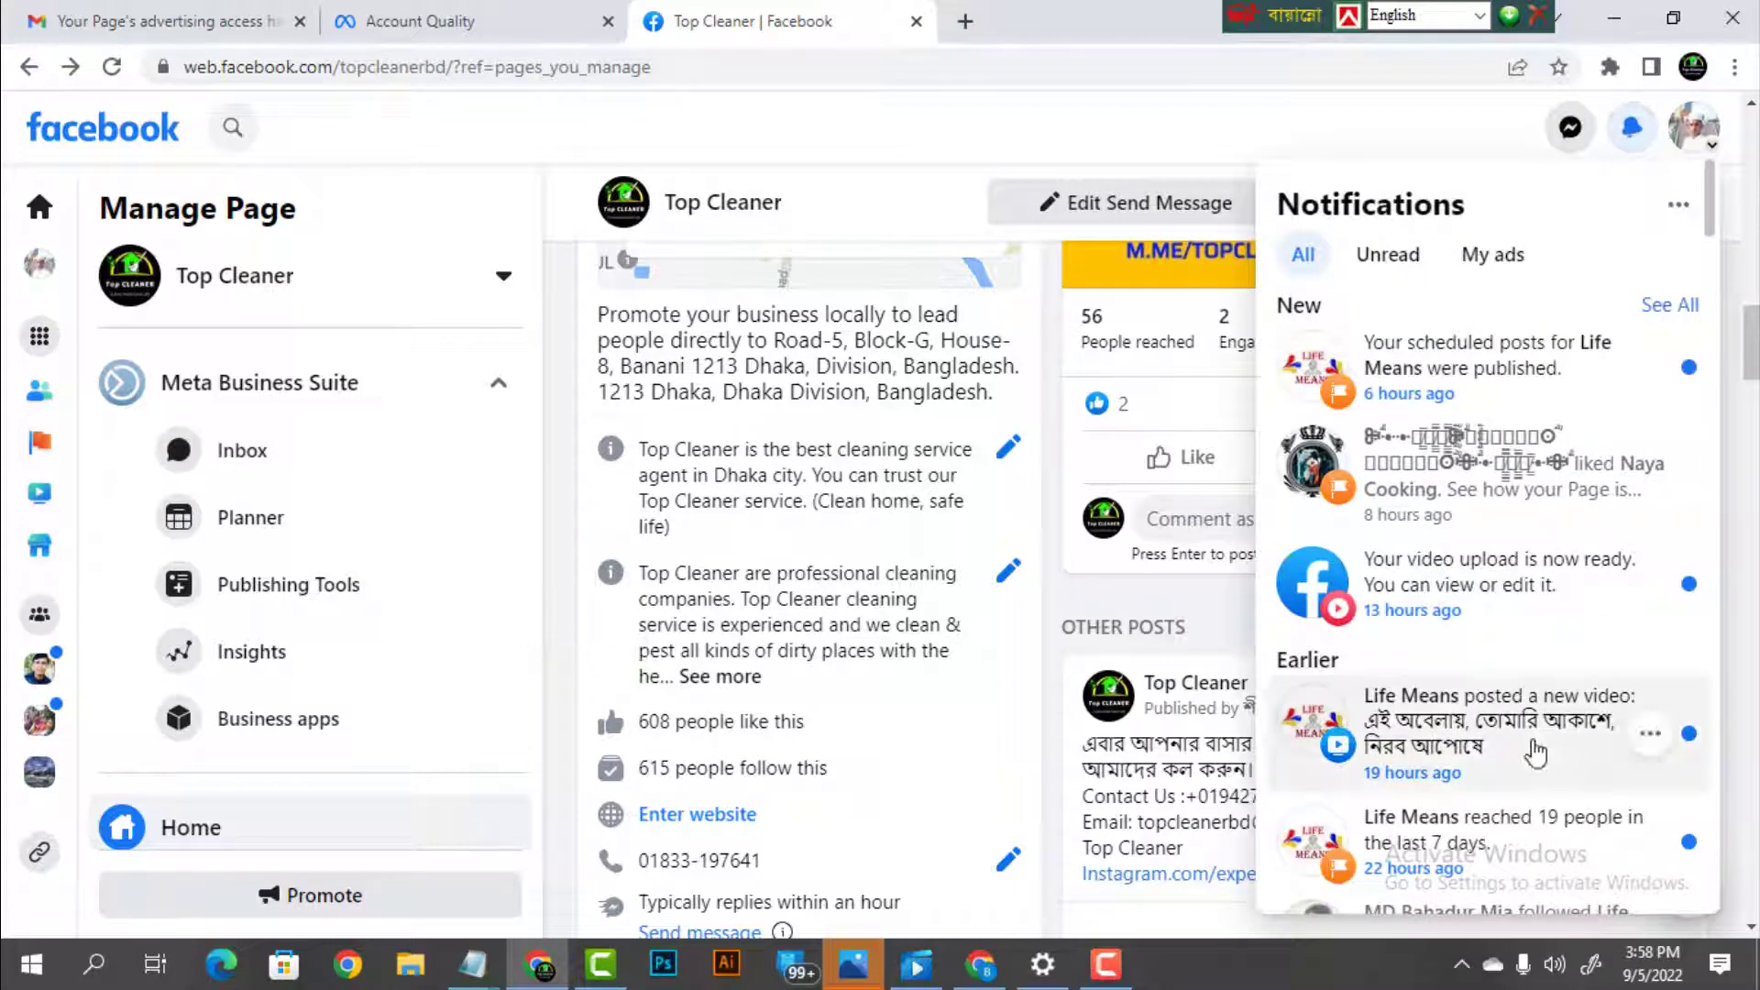
scroll(1459, 800, "down", 3)
scroll(1459, 801, "down", 1)
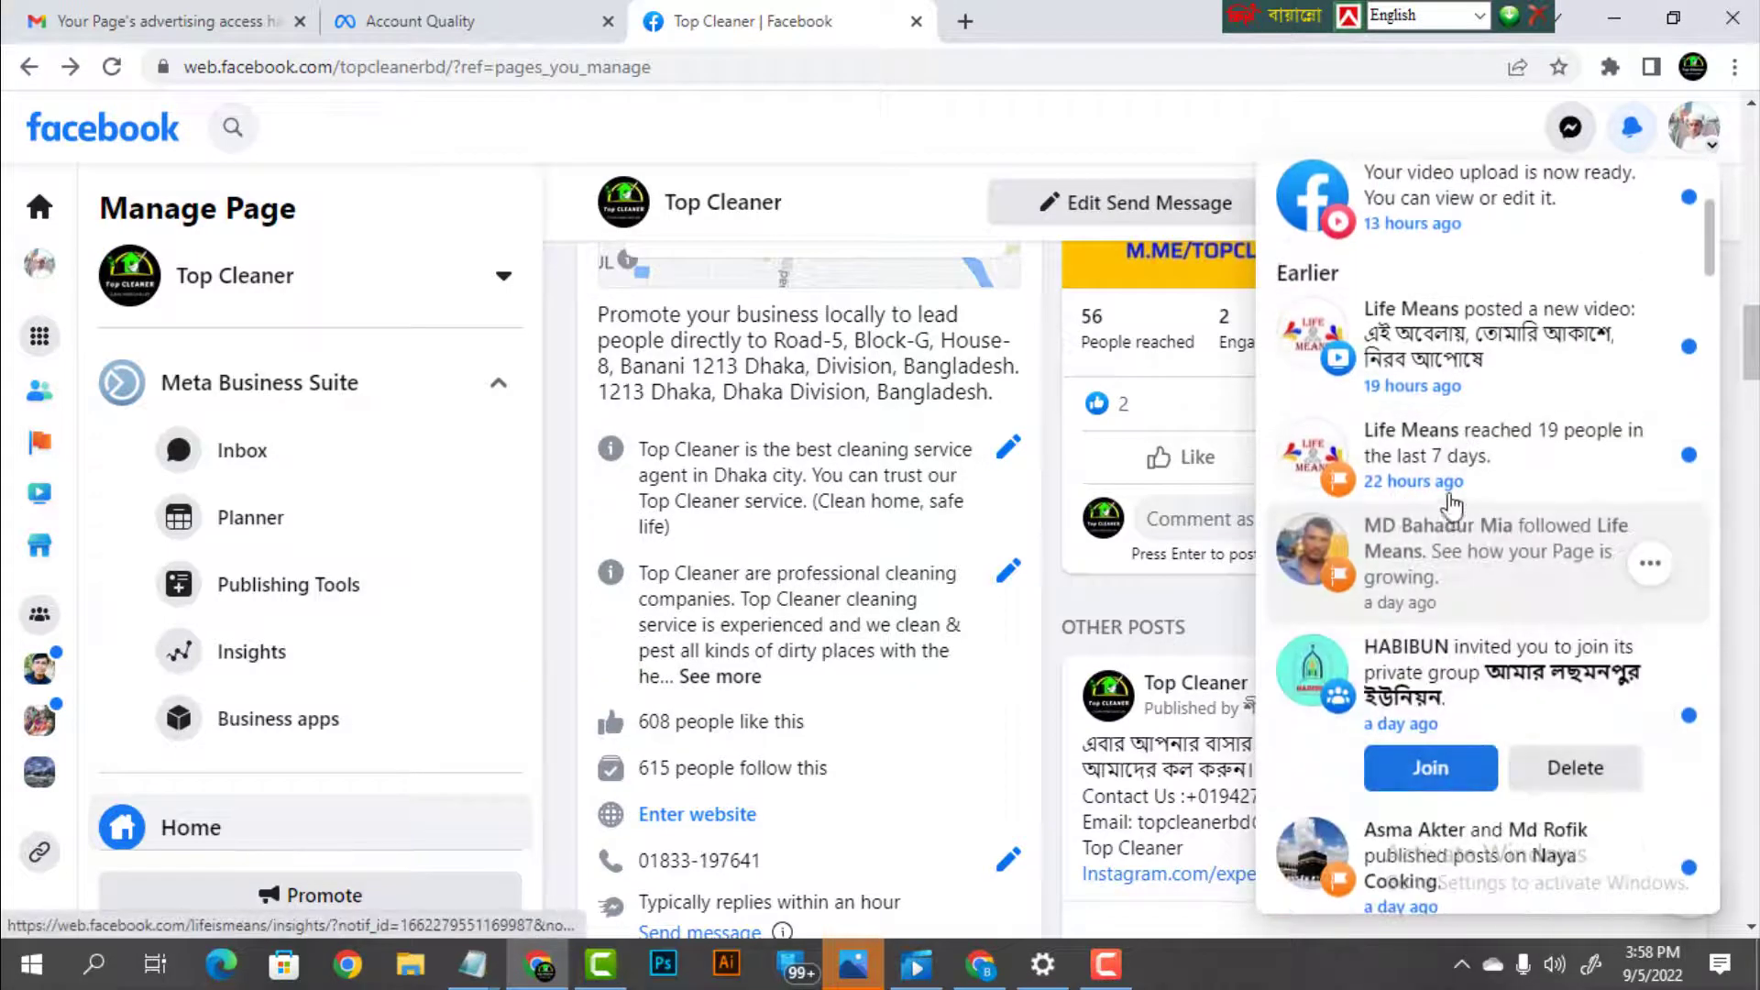
scroll(1445, 464, "up", 3)
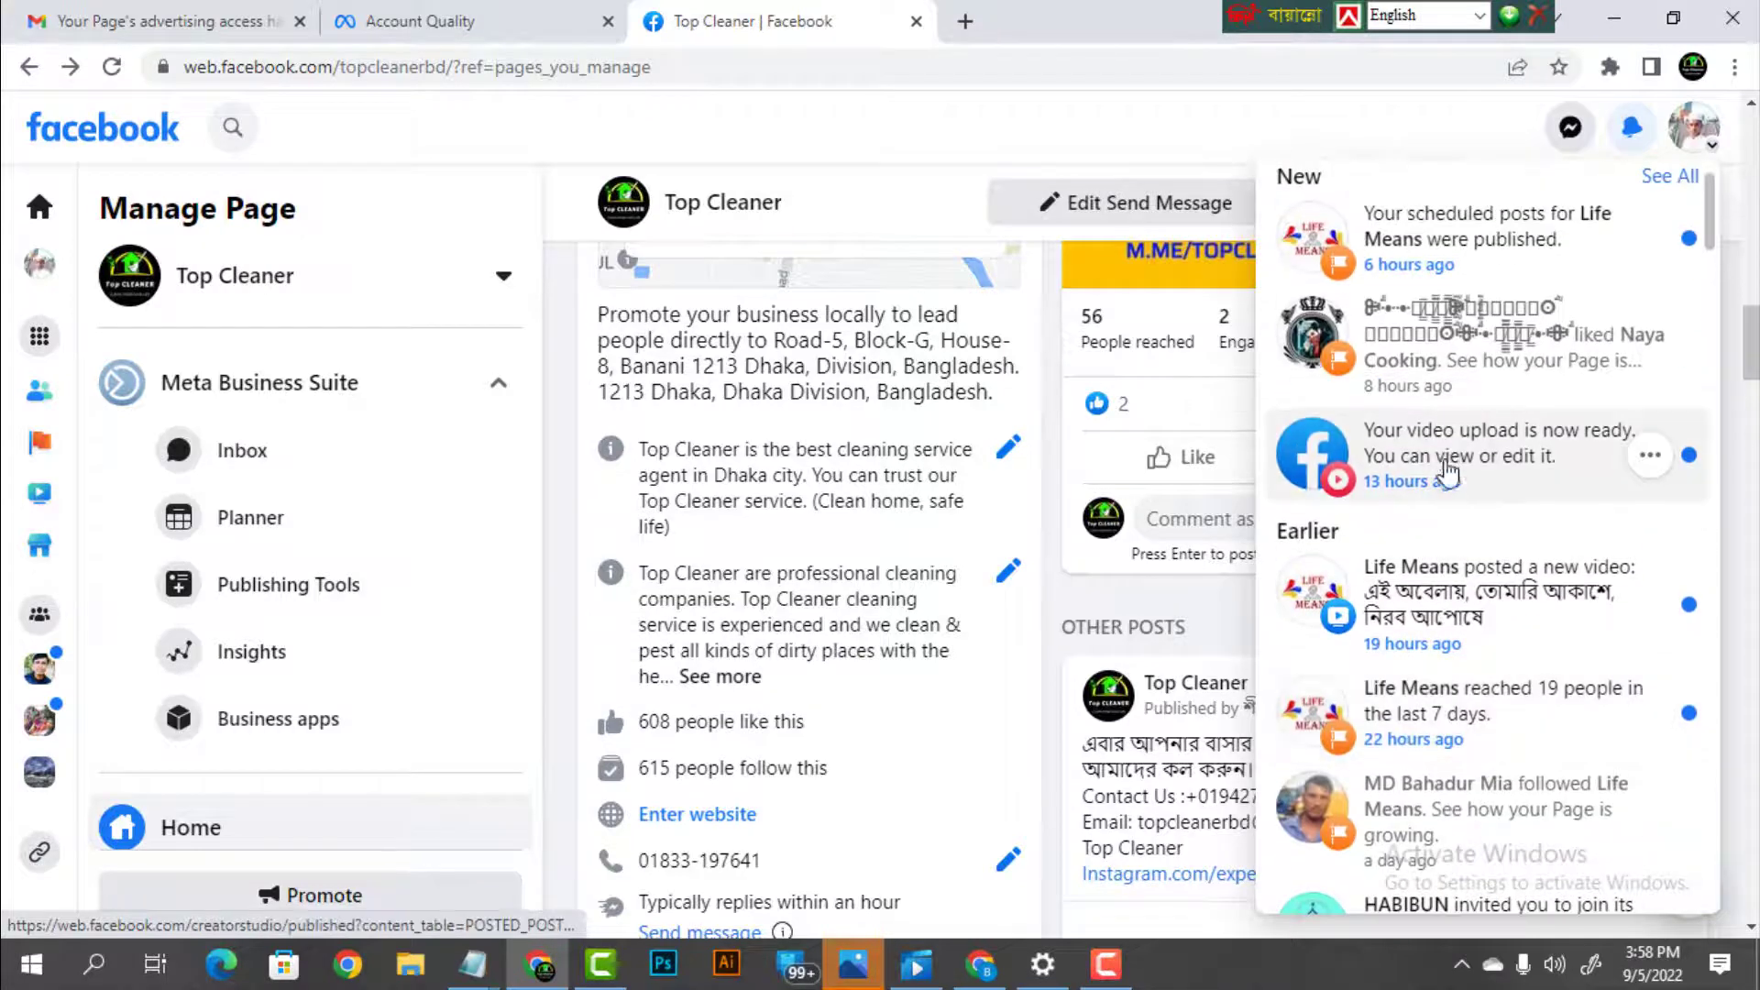
scroll(1453, 377, "up", 2)
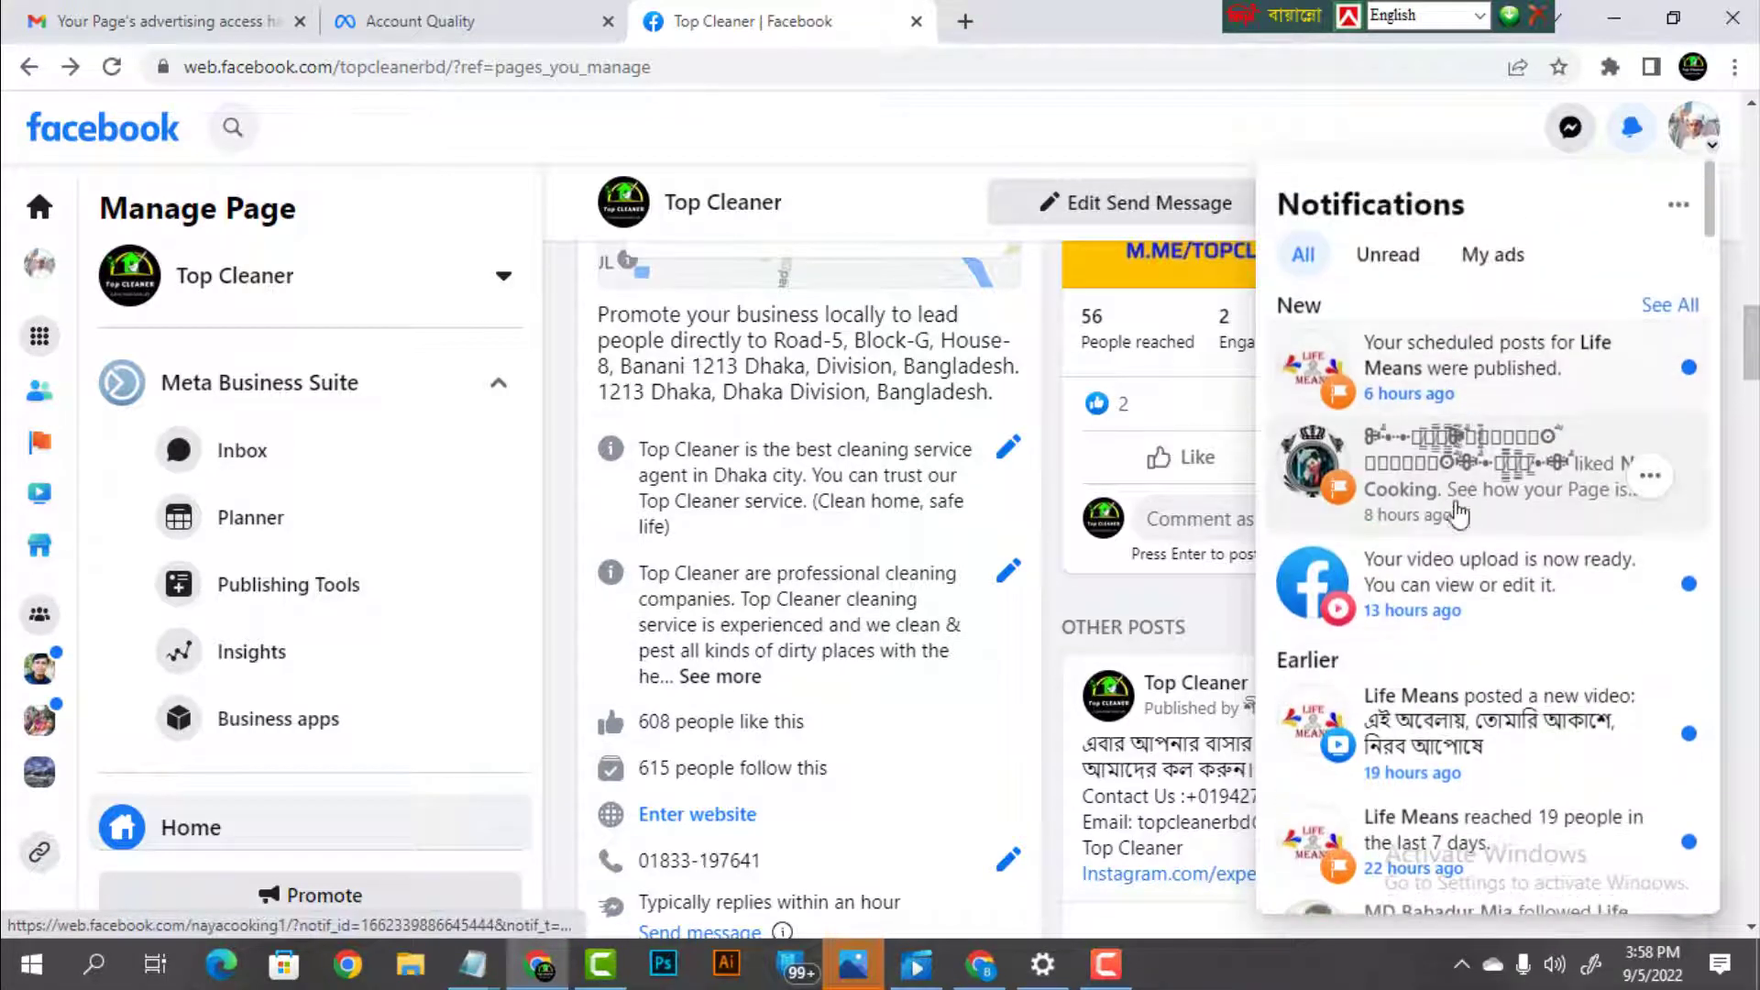
scroll(1451, 836, "down", 1)
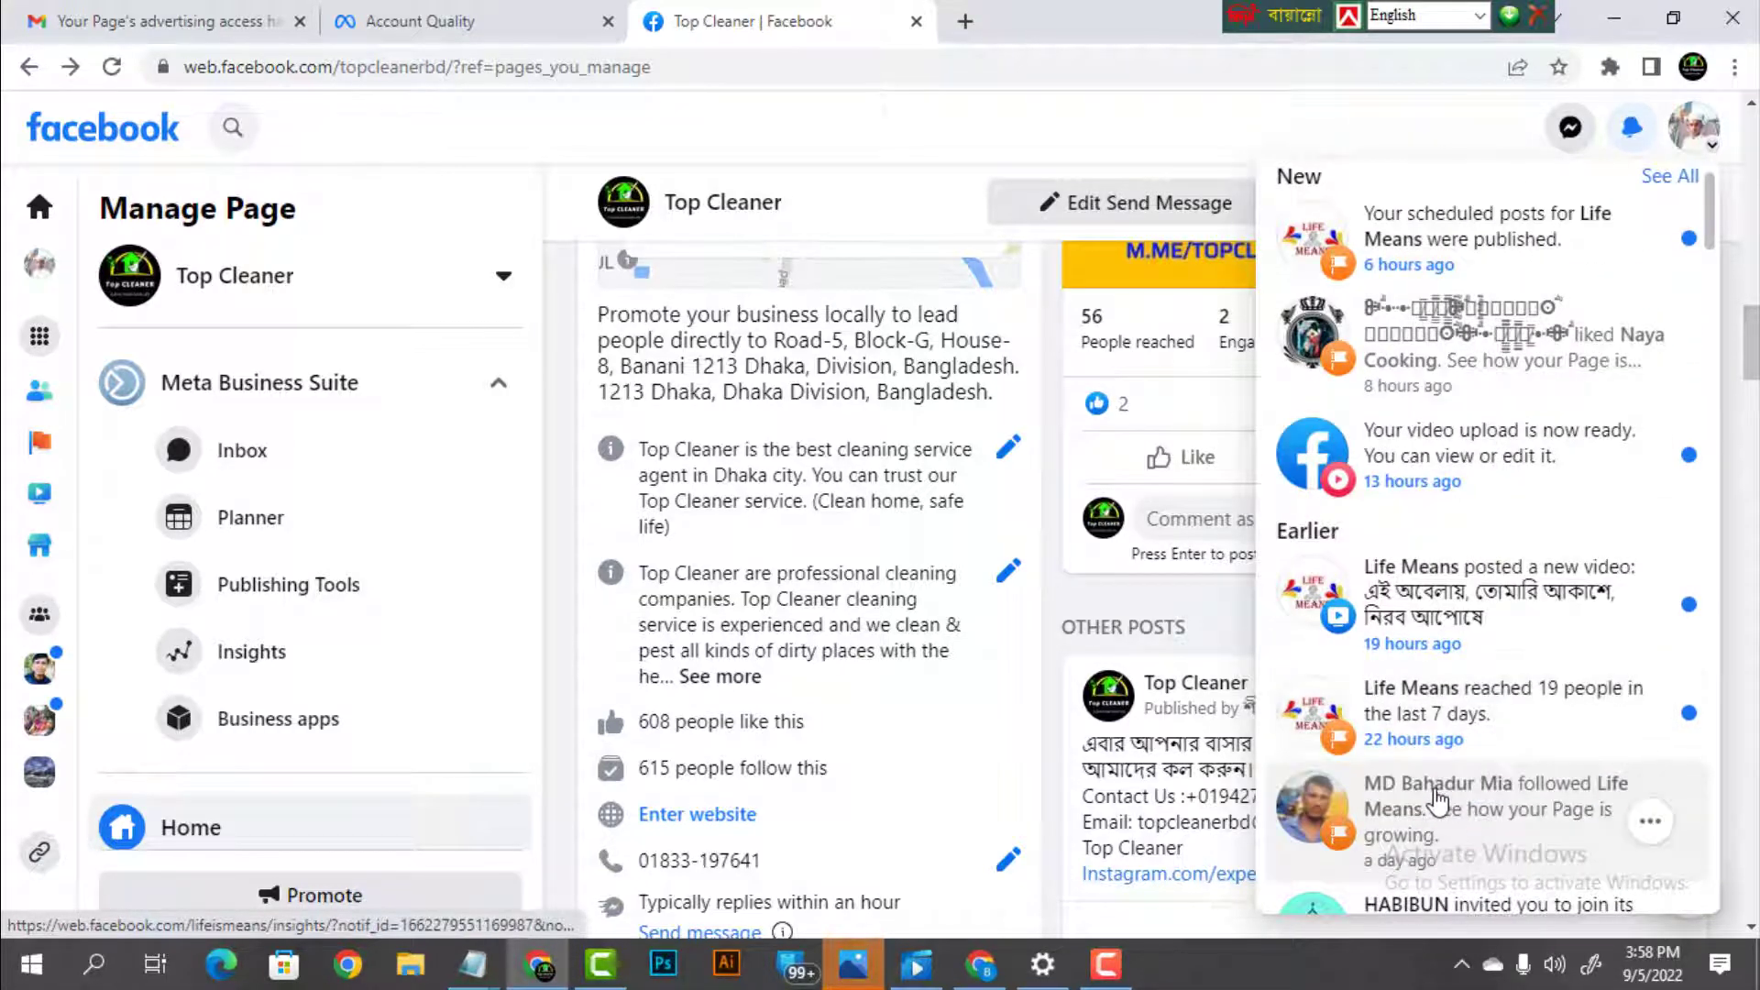
scroll(1435, 816, "down", 2)
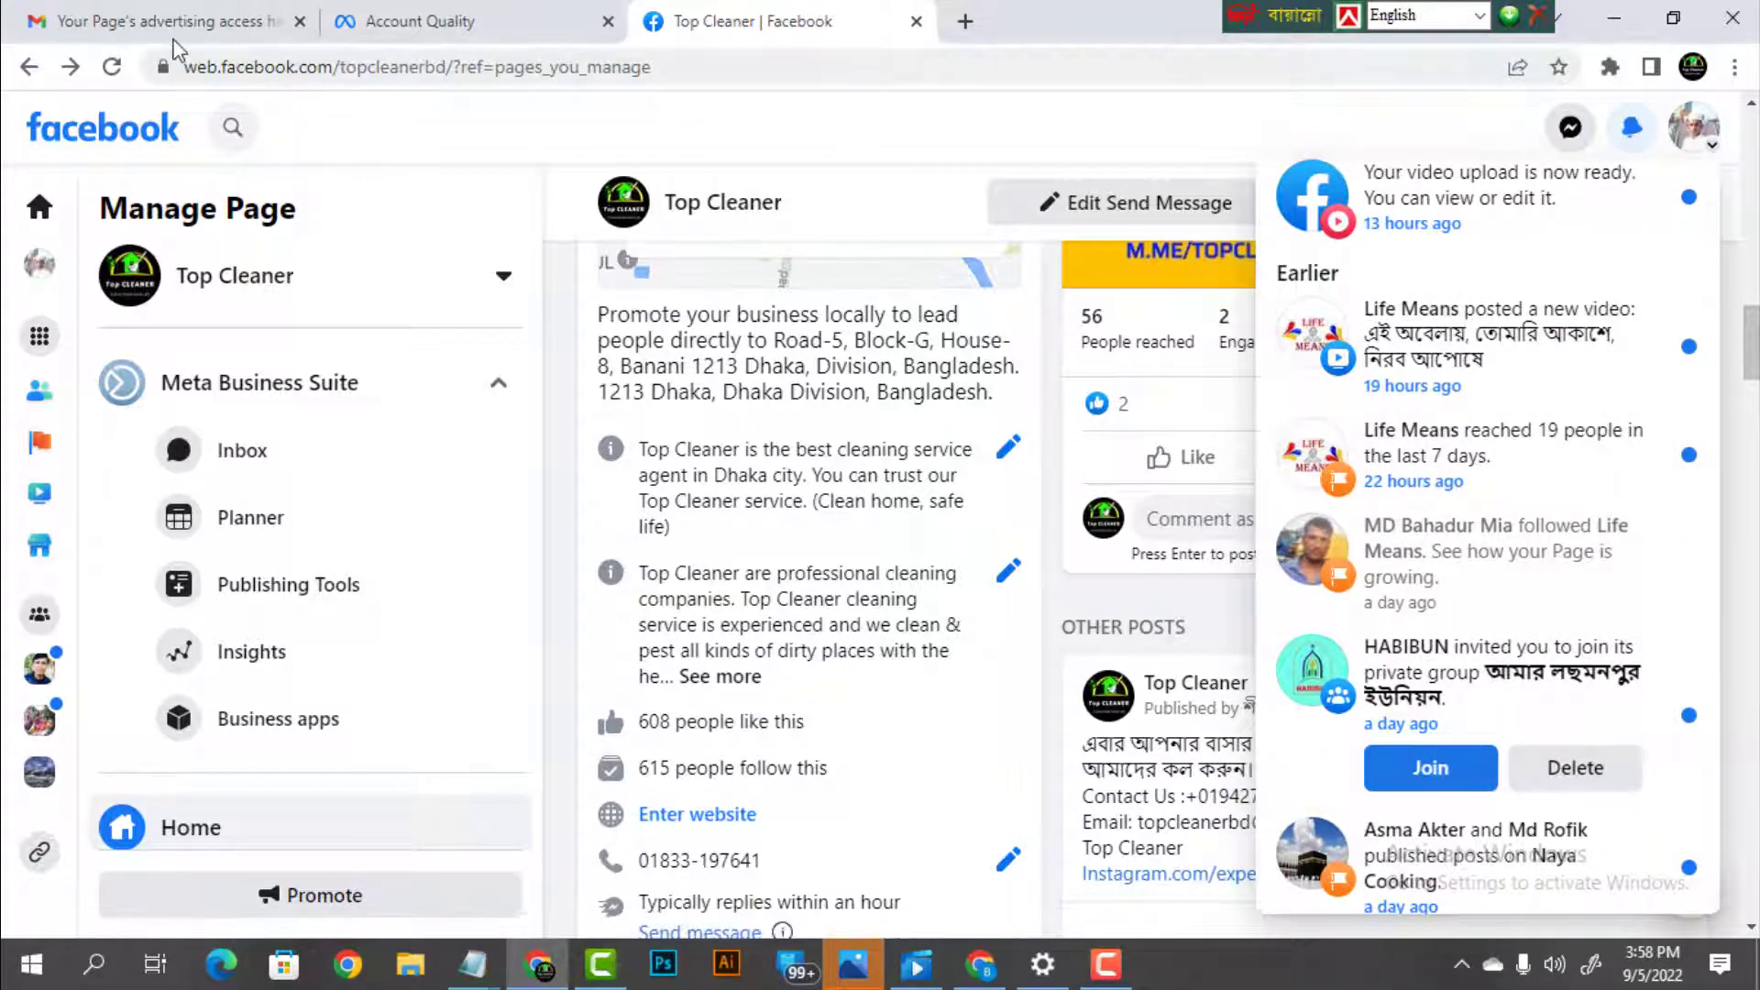
Open the restricted Top Cleaner Page's details in Account Quality and start a review request for it
left_click(455, 30)
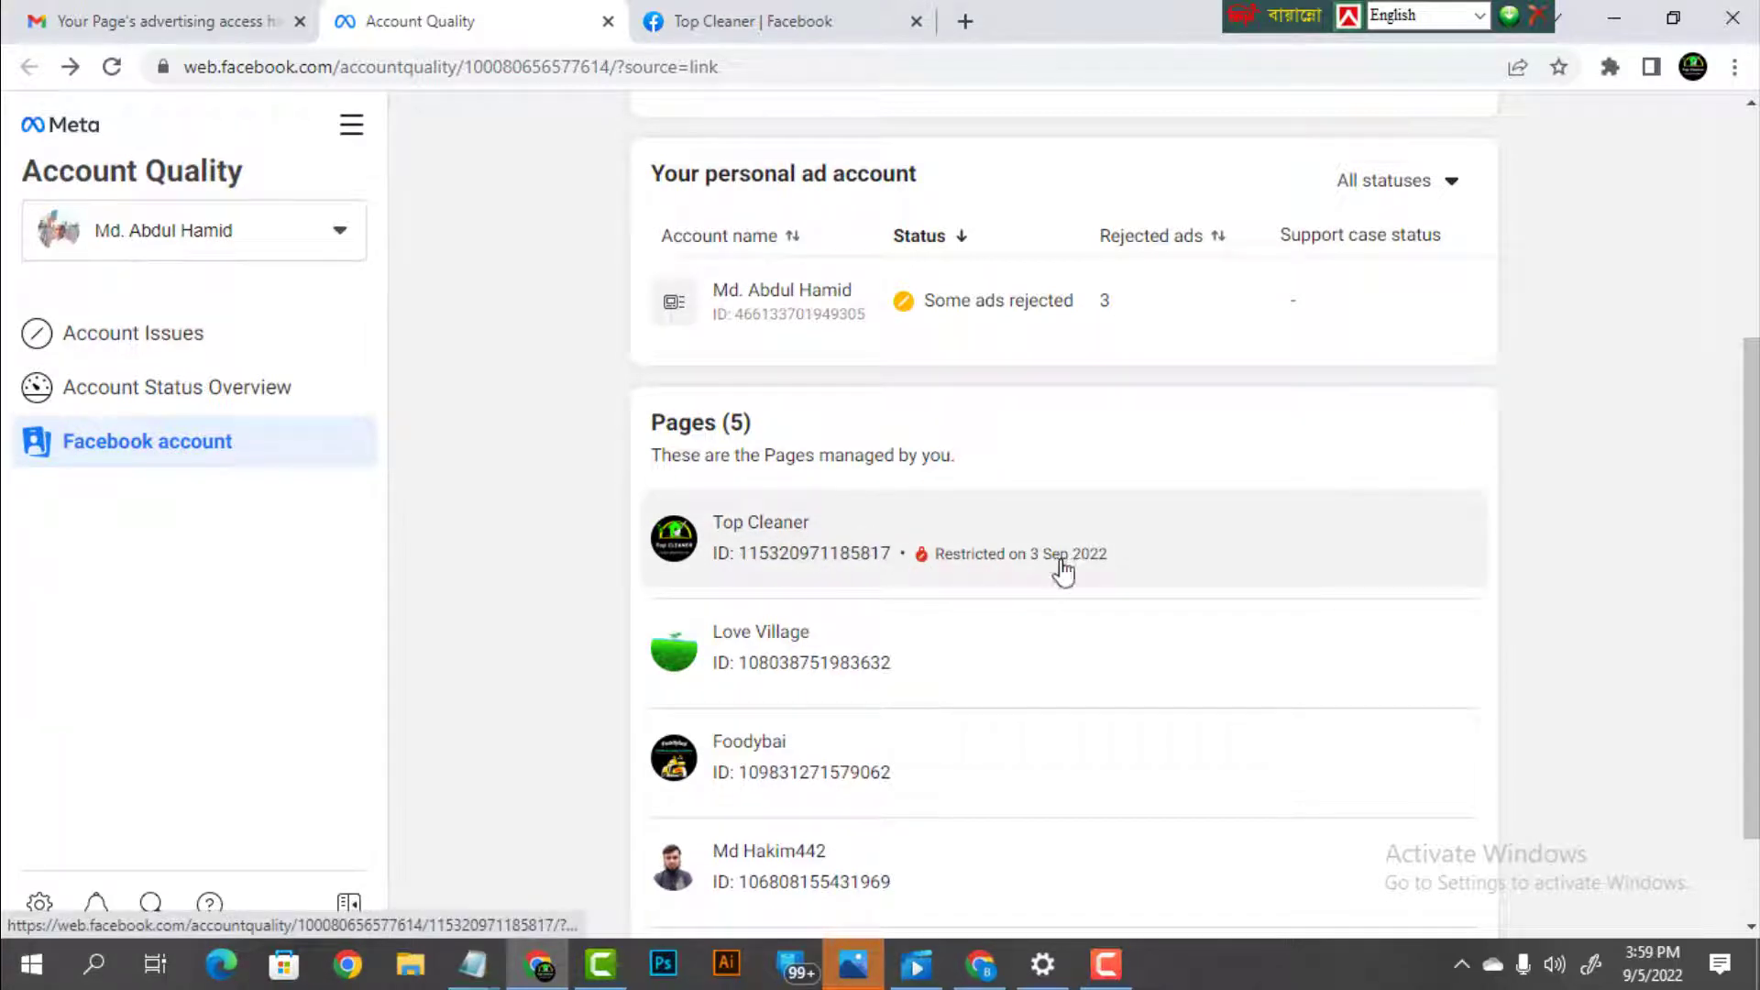
left_click(780, 554)
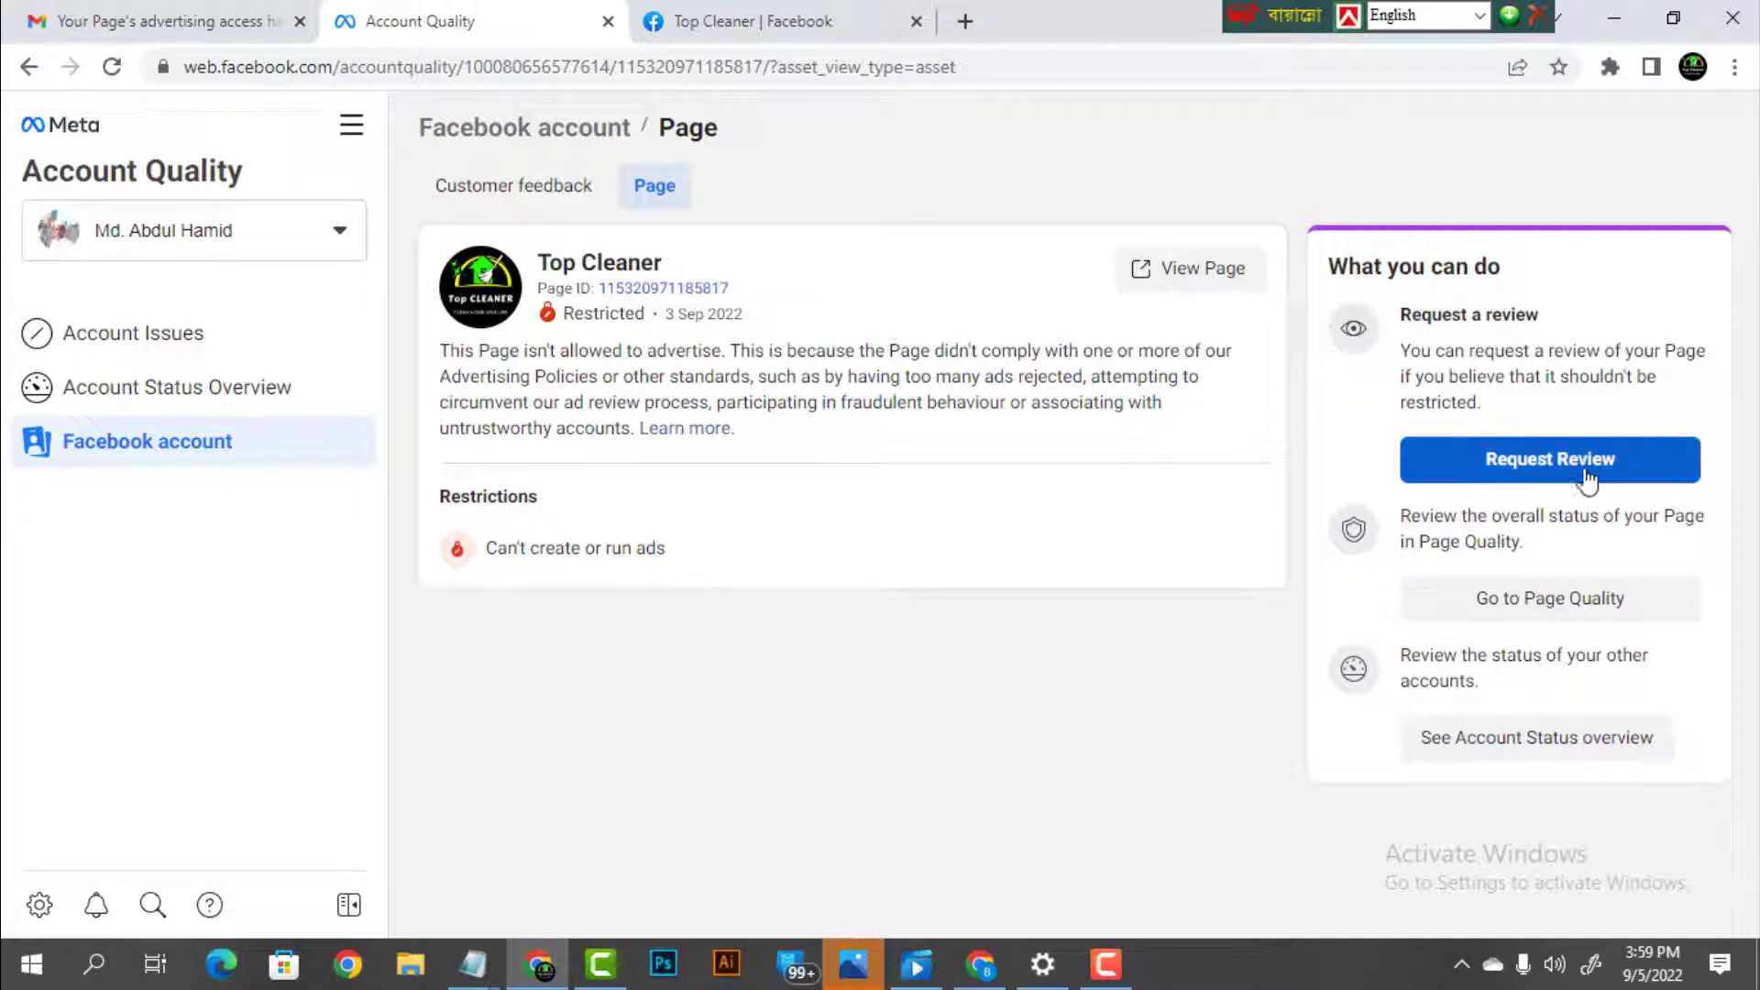
left_click(1618, 476)
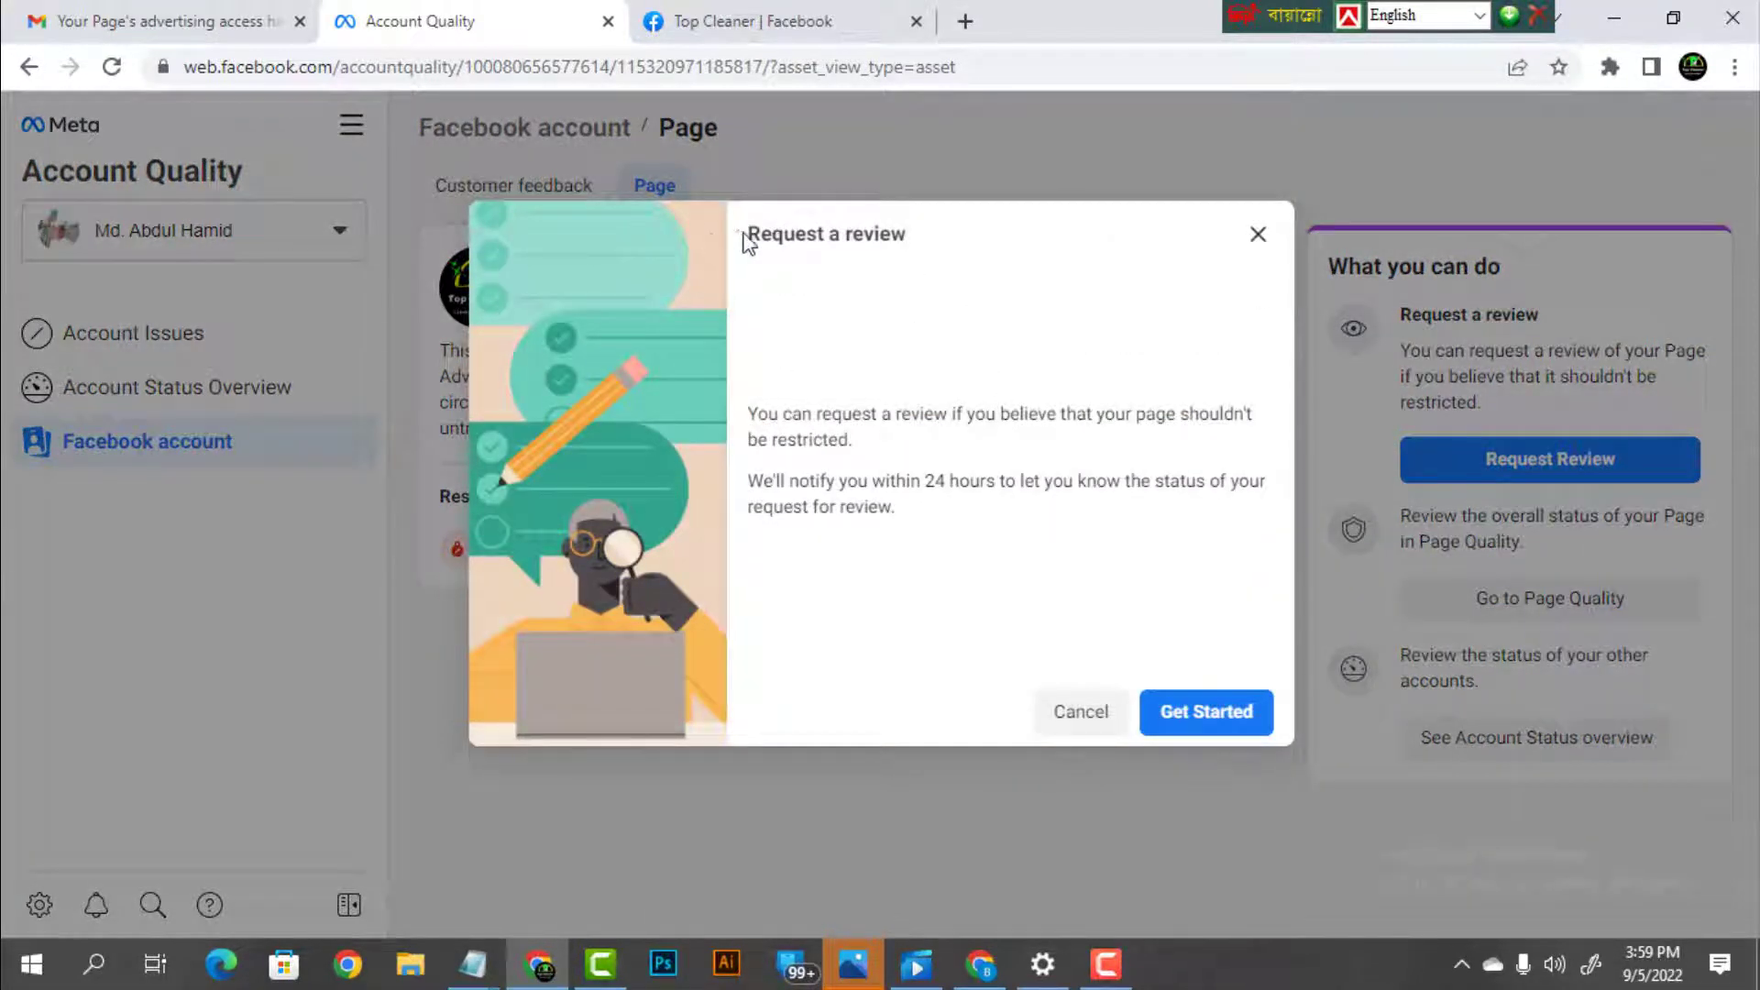
left_click(1237, 720)
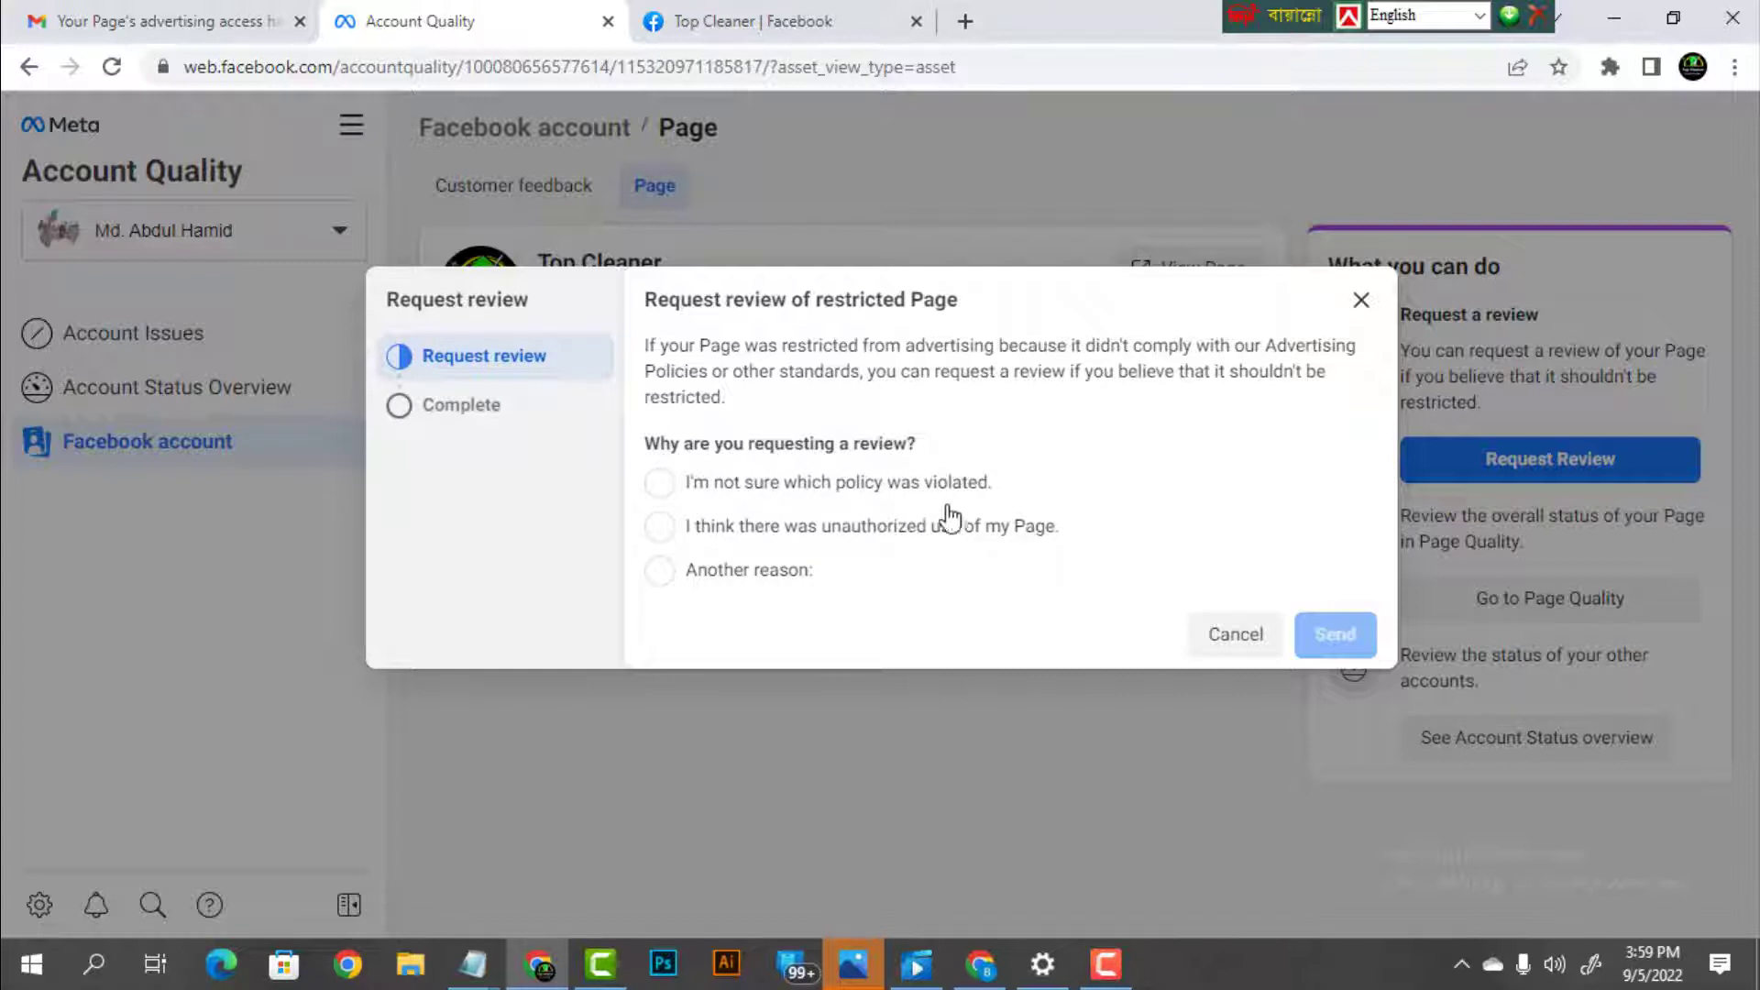
Choose "I think there was unauthorized use of my Page." as the review reason, send the request and close the dialog
left_click(660, 484)
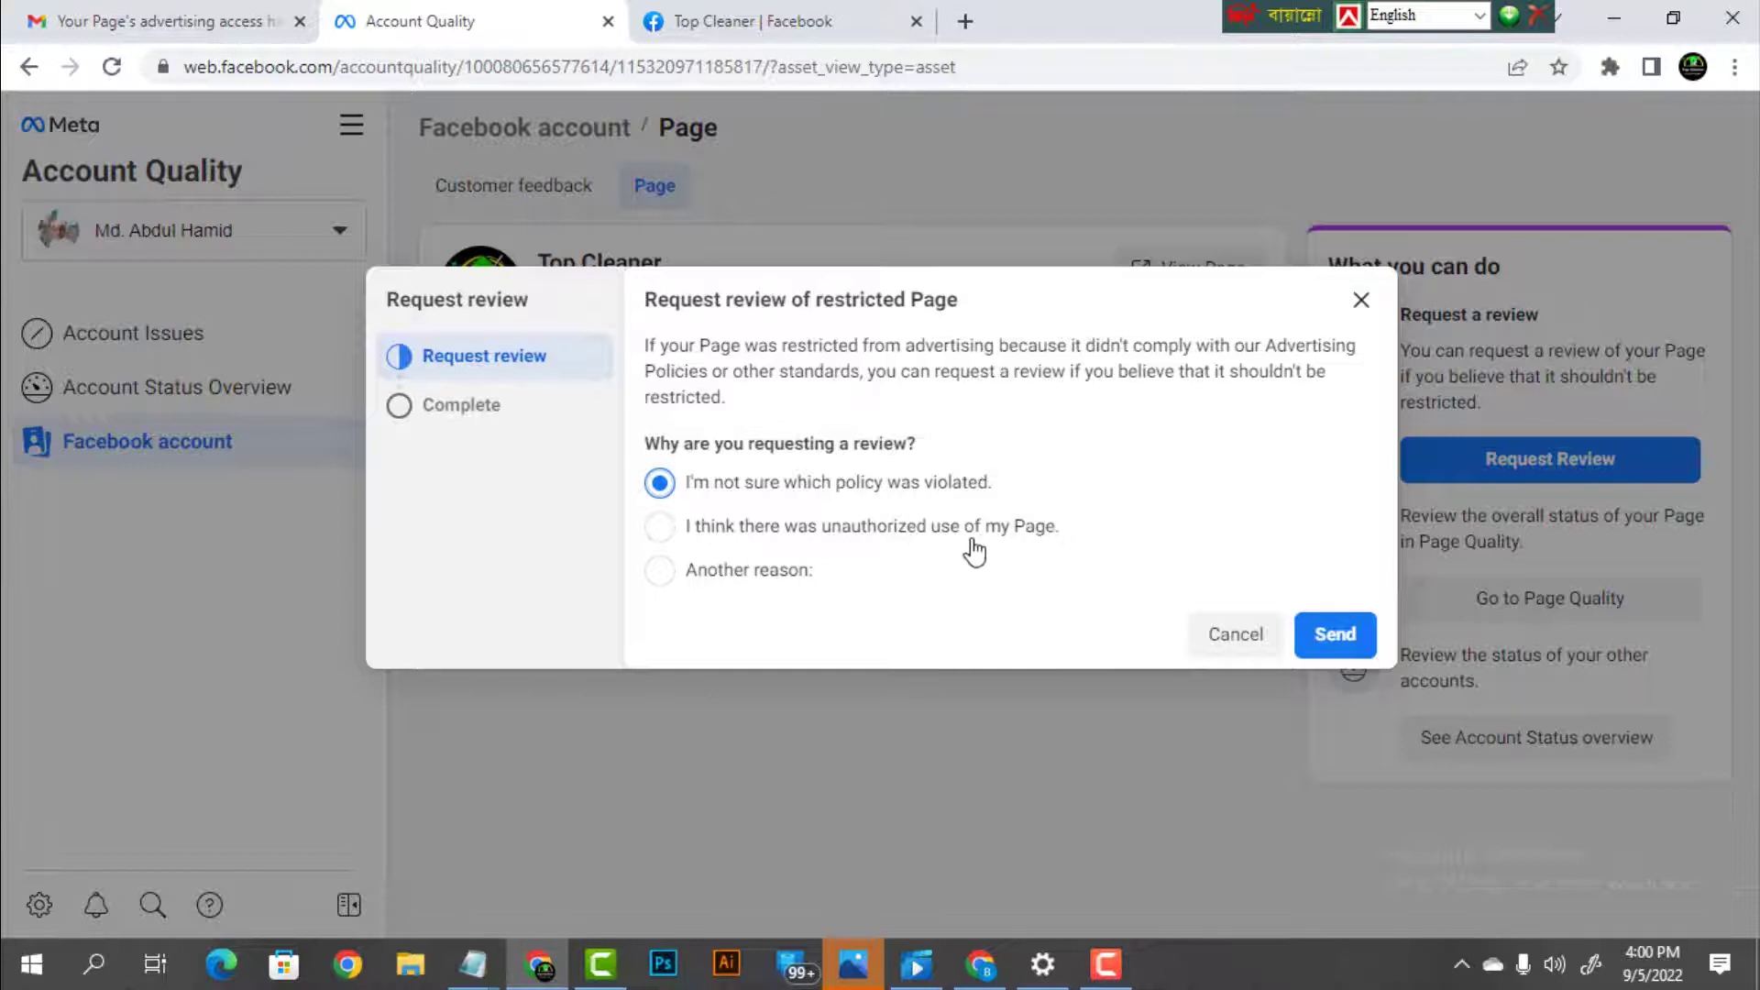
left_click(660, 529)
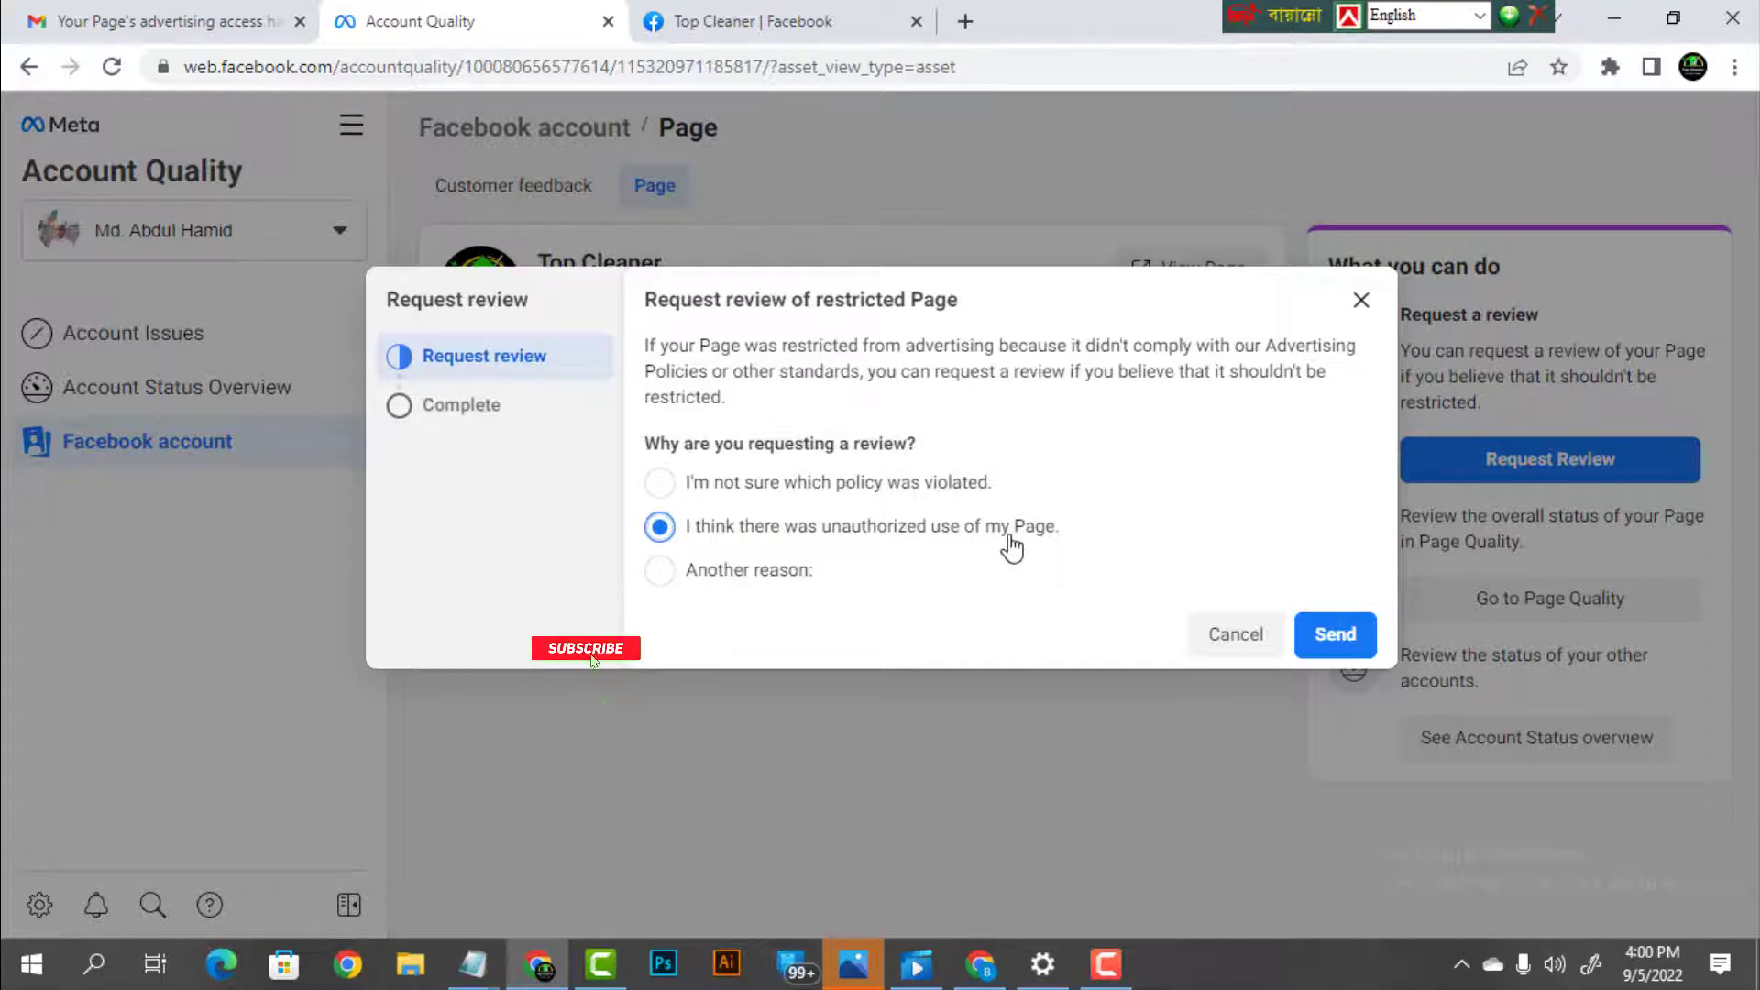
left_click(662, 484)
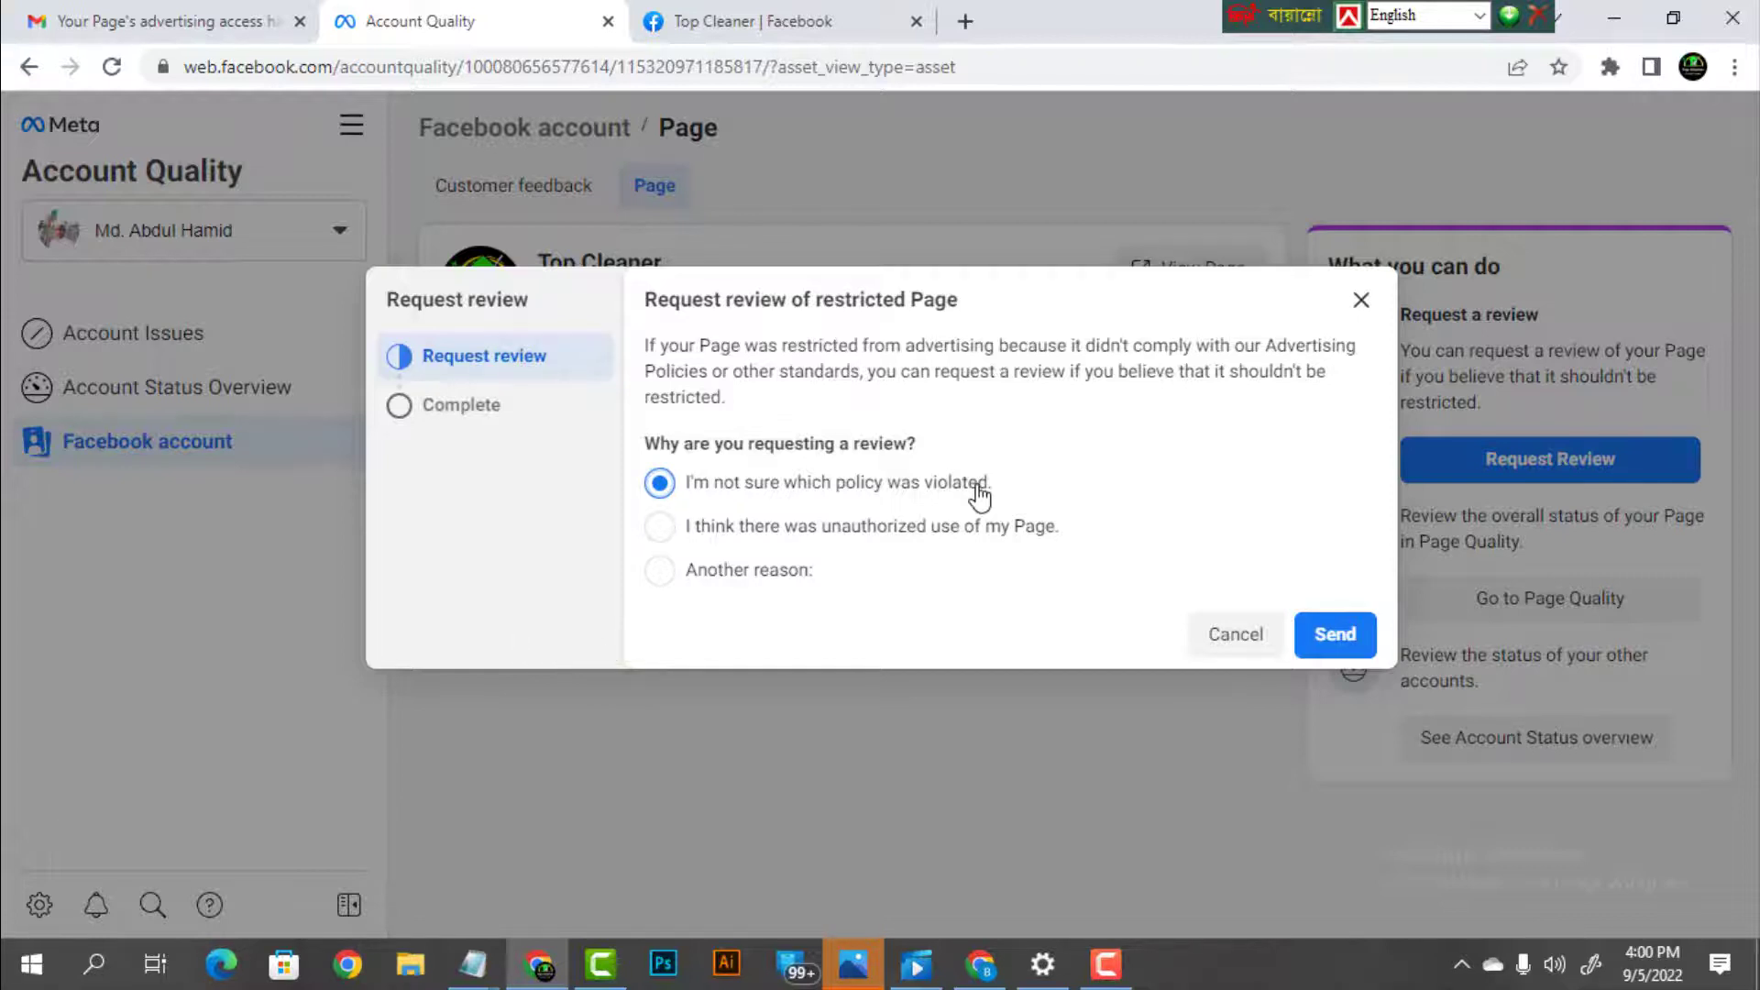
left_click(662, 530)
left_click(1343, 653)
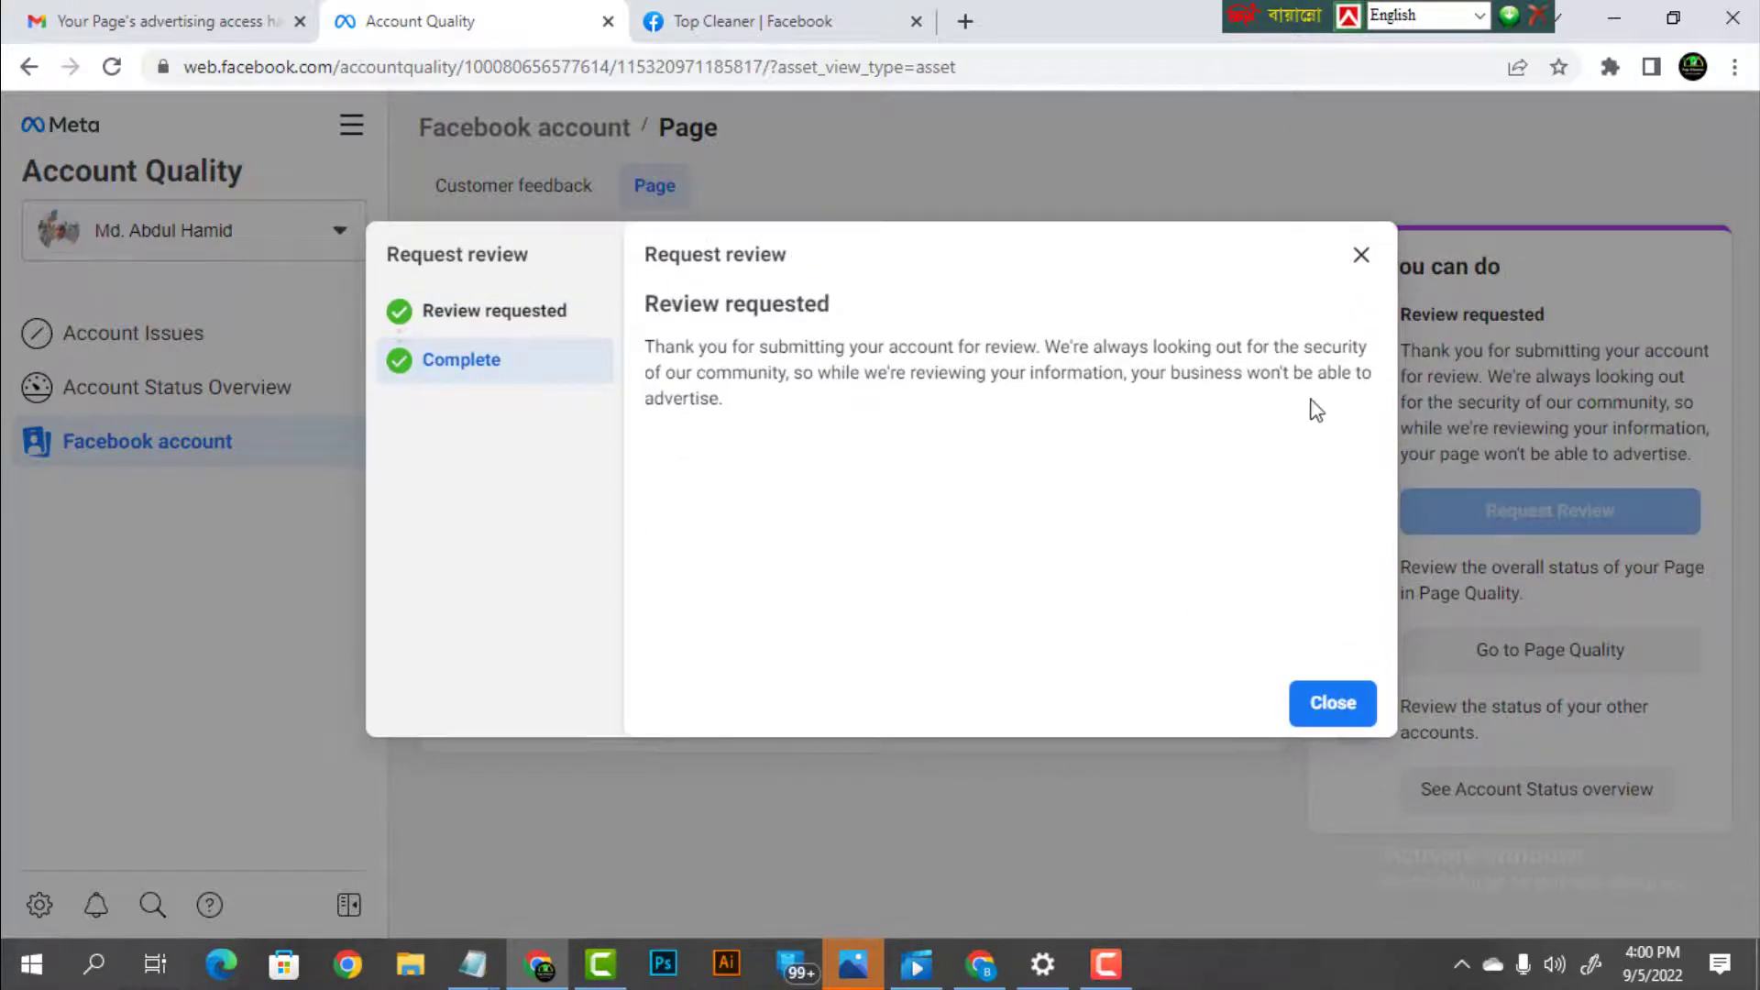
left_click(1343, 711)
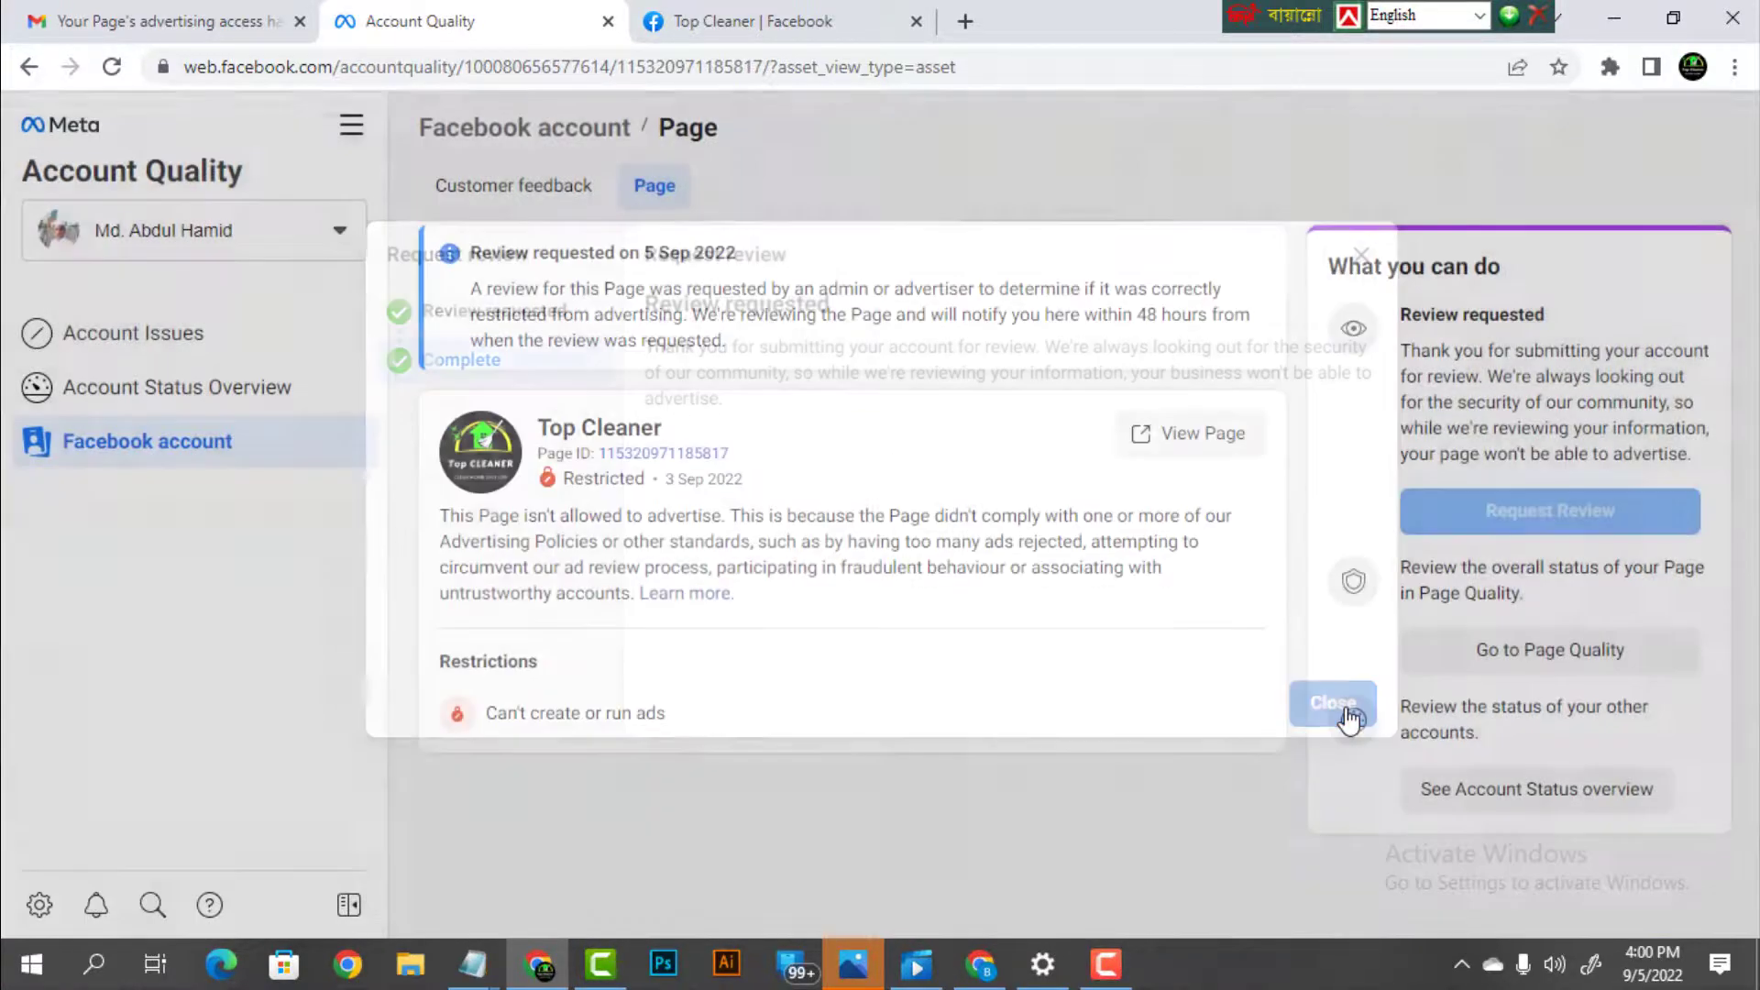